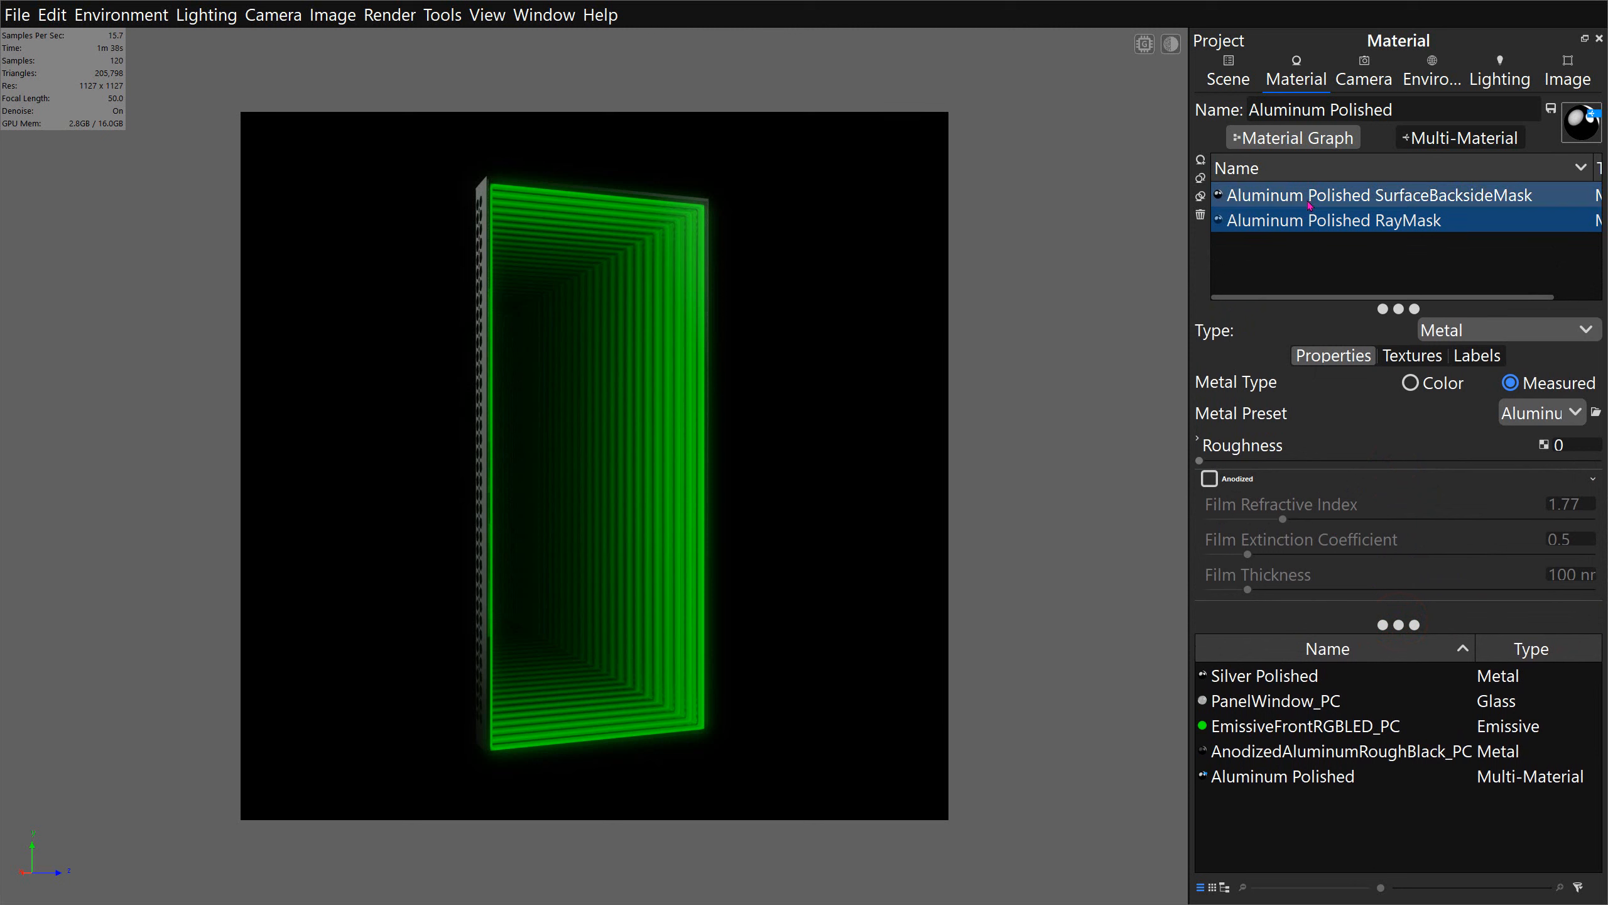
Step: Examine the Aluminum Polished SurfaceBacksideMask sub-material and the properties of the Silver Polished material
left_click(1309, 196)
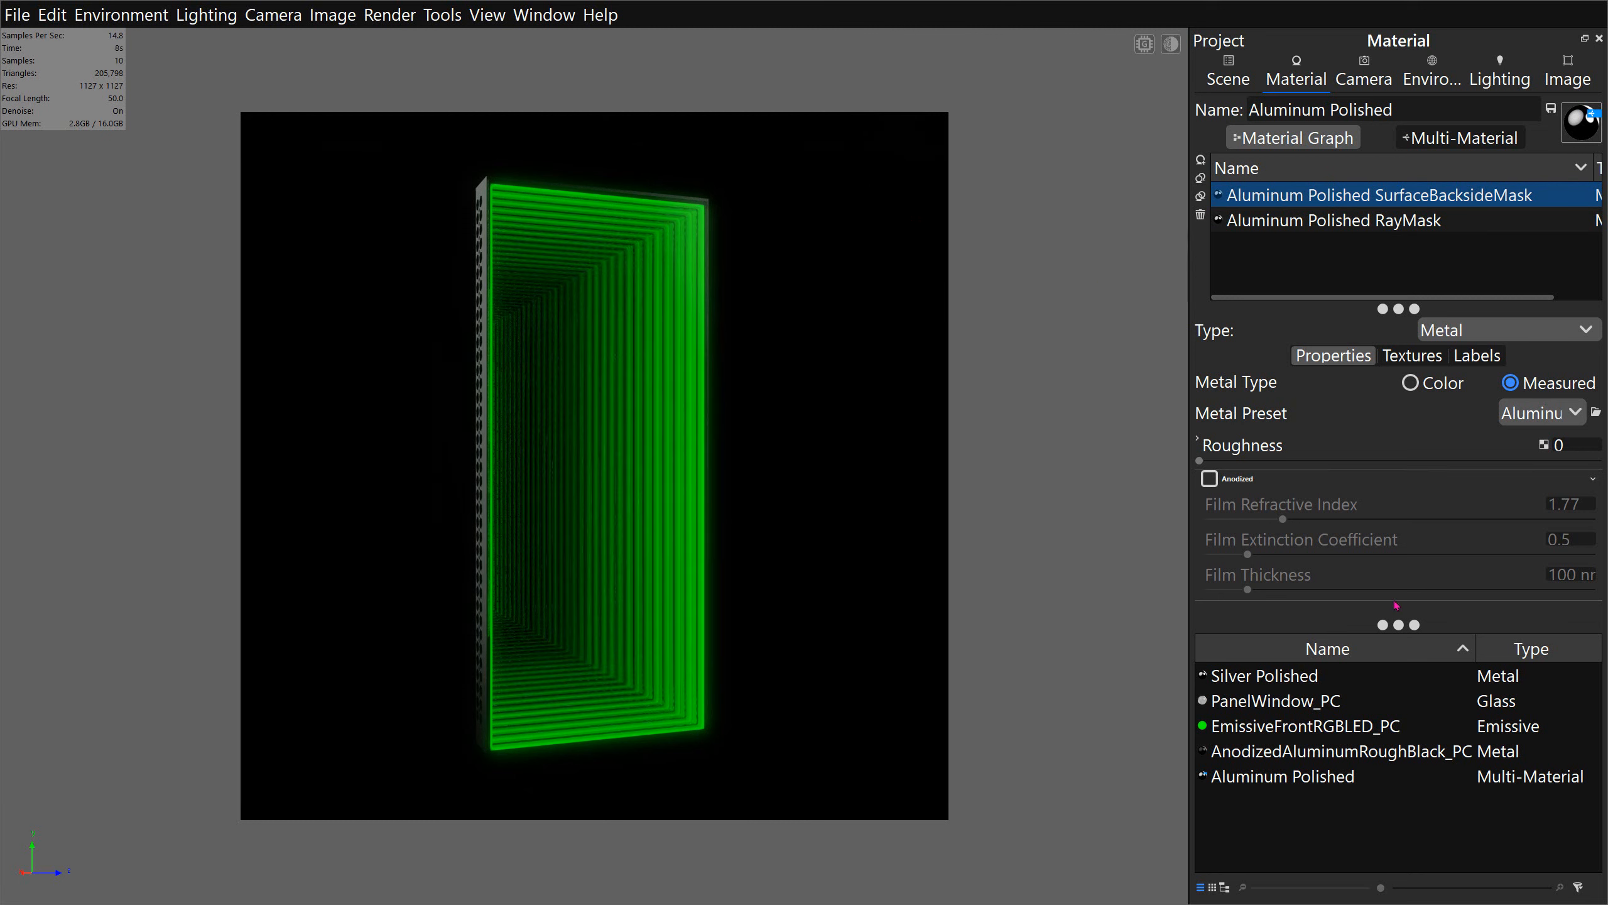
left_click_drag(1397, 624, 1397, 367)
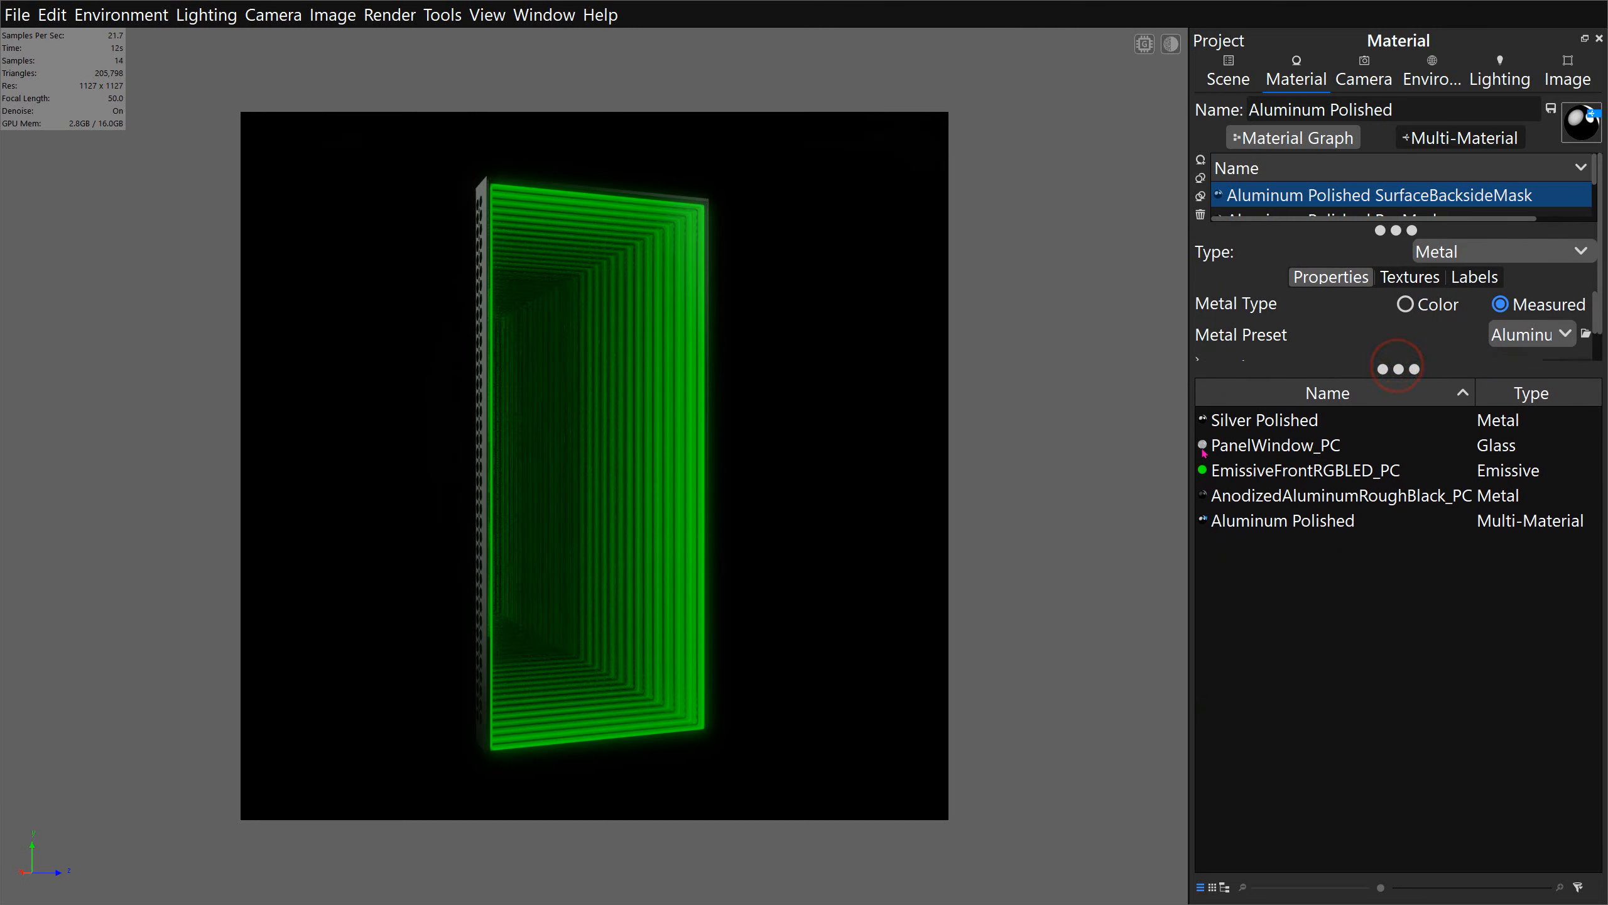
left_click(1313, 431)
left_click(1316, 423)
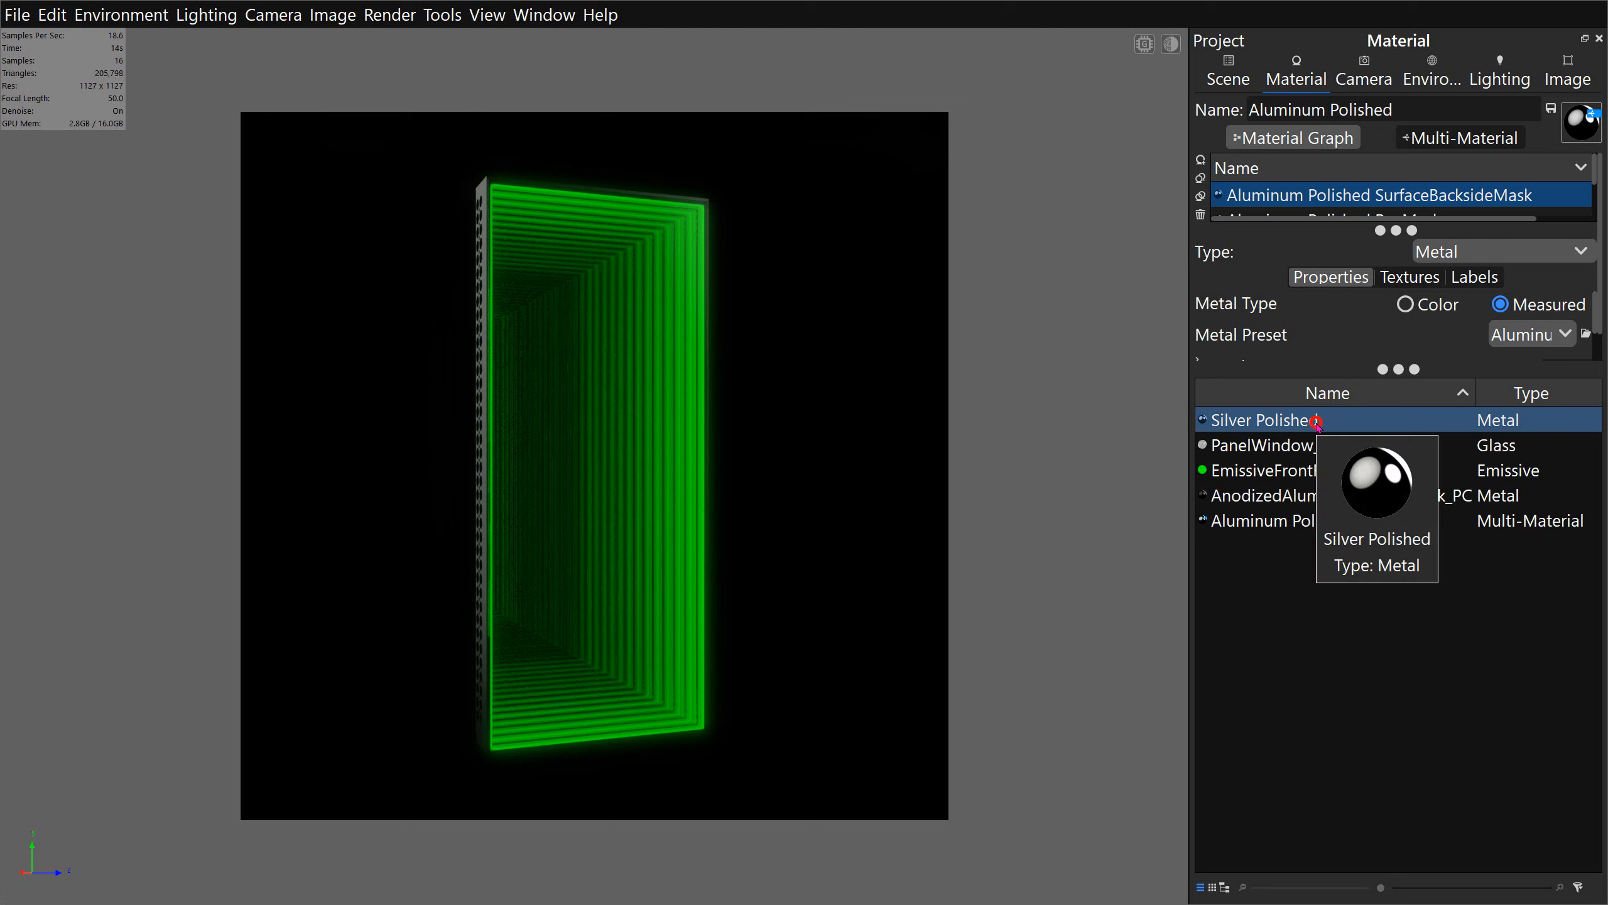
left_click(1276, 421)
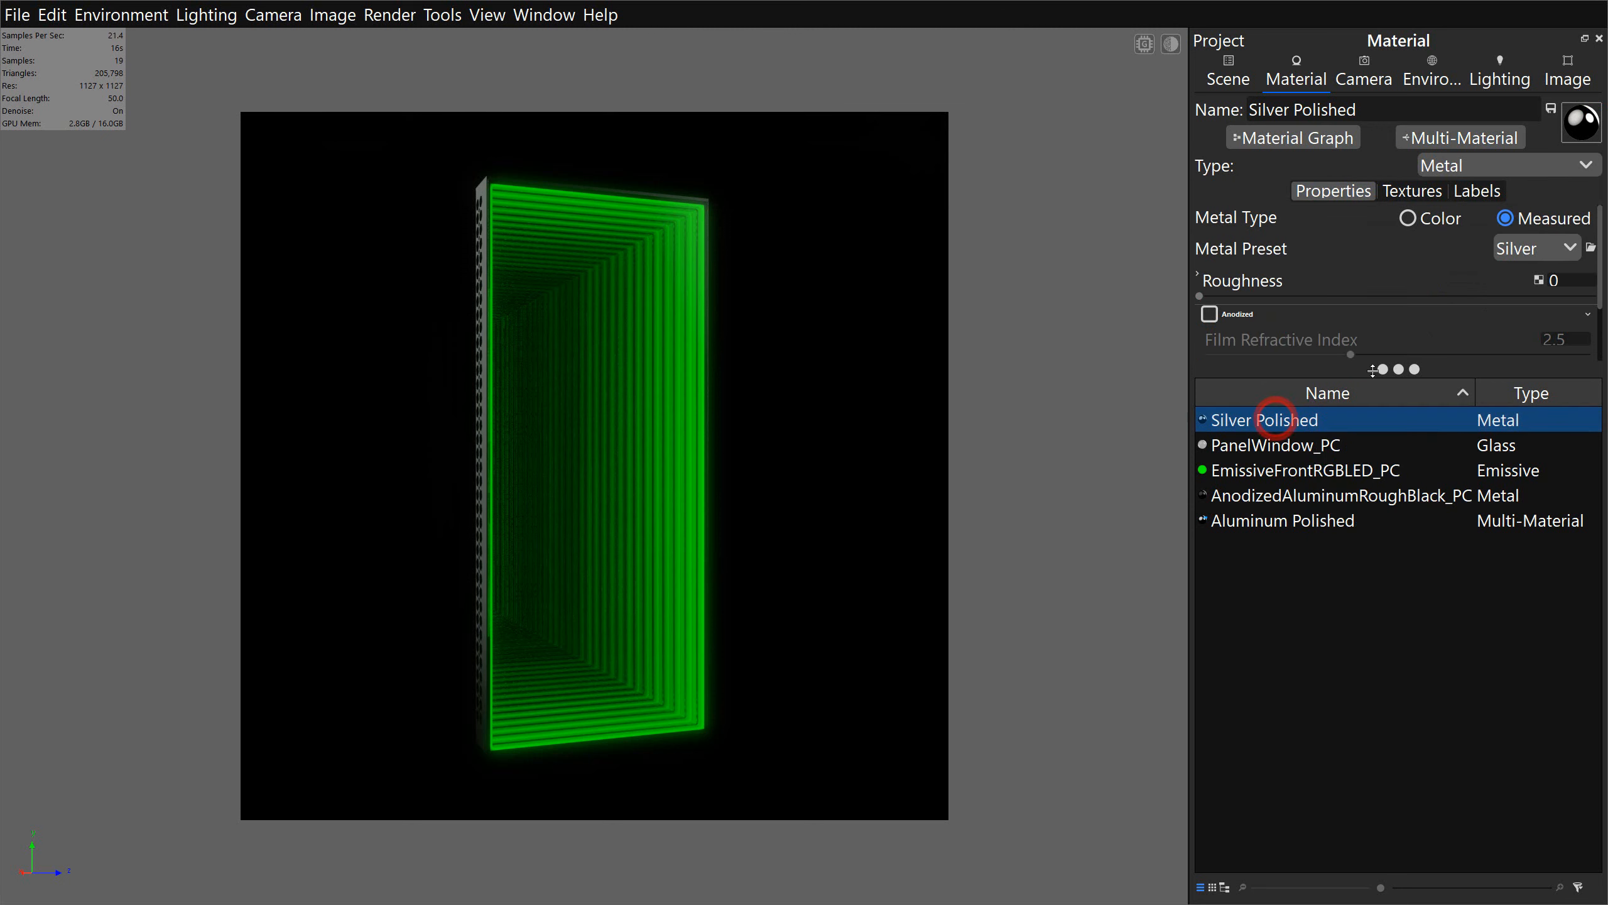
left_click_drag(1385, 372, 1361, 470)
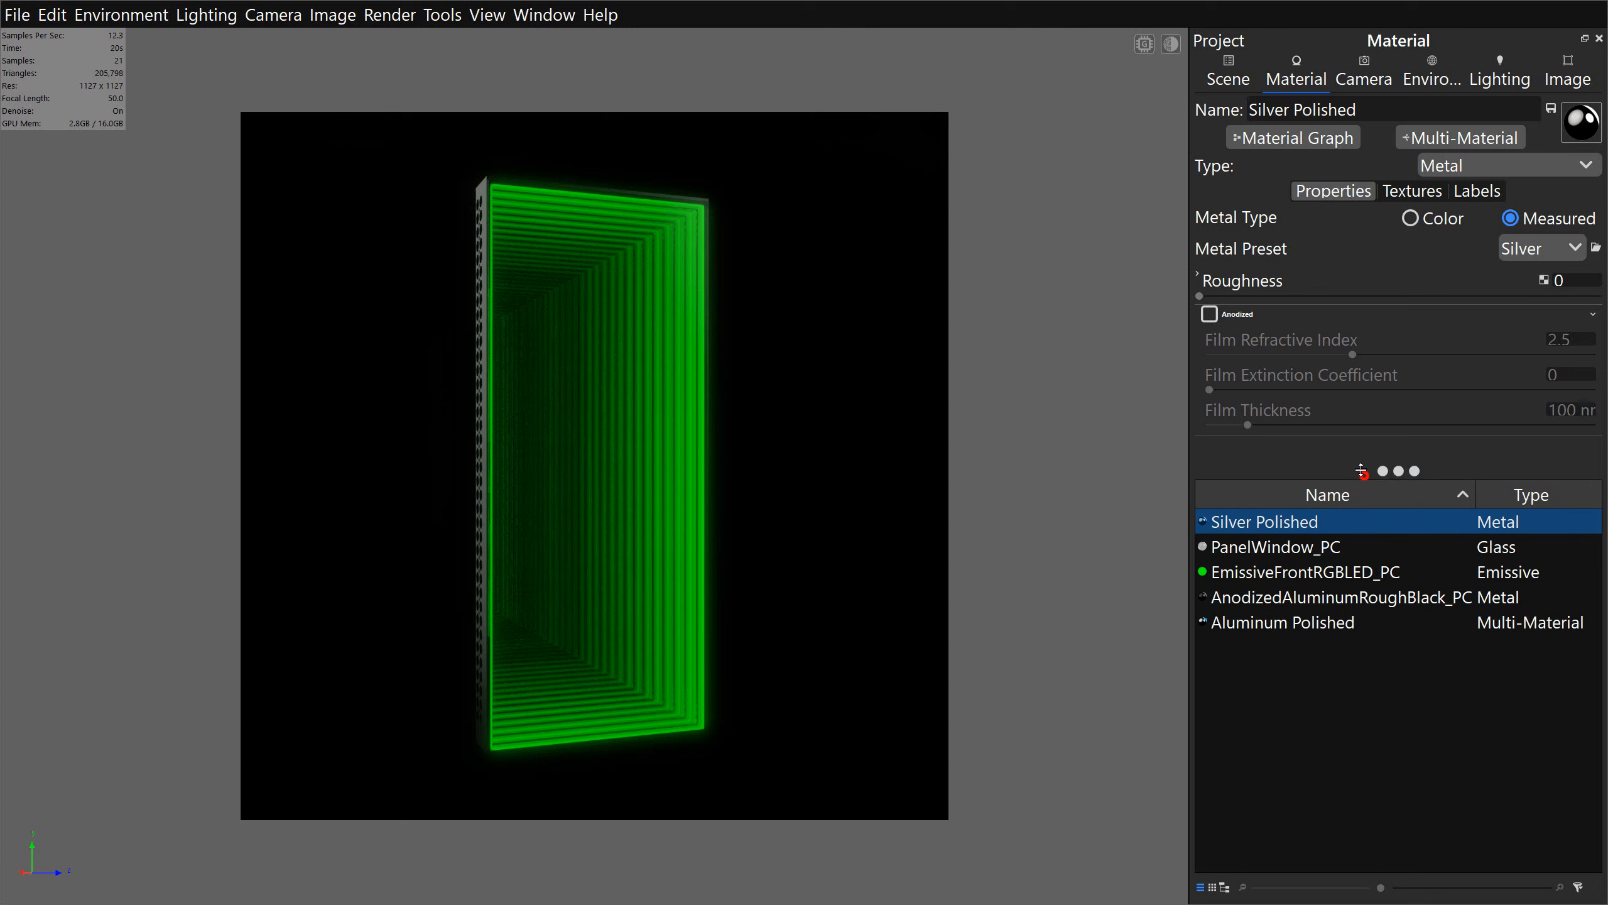
Step: Show only the exp model set with the exploded infinity mirror and activate the Free Camera
left_click(1224, 78)
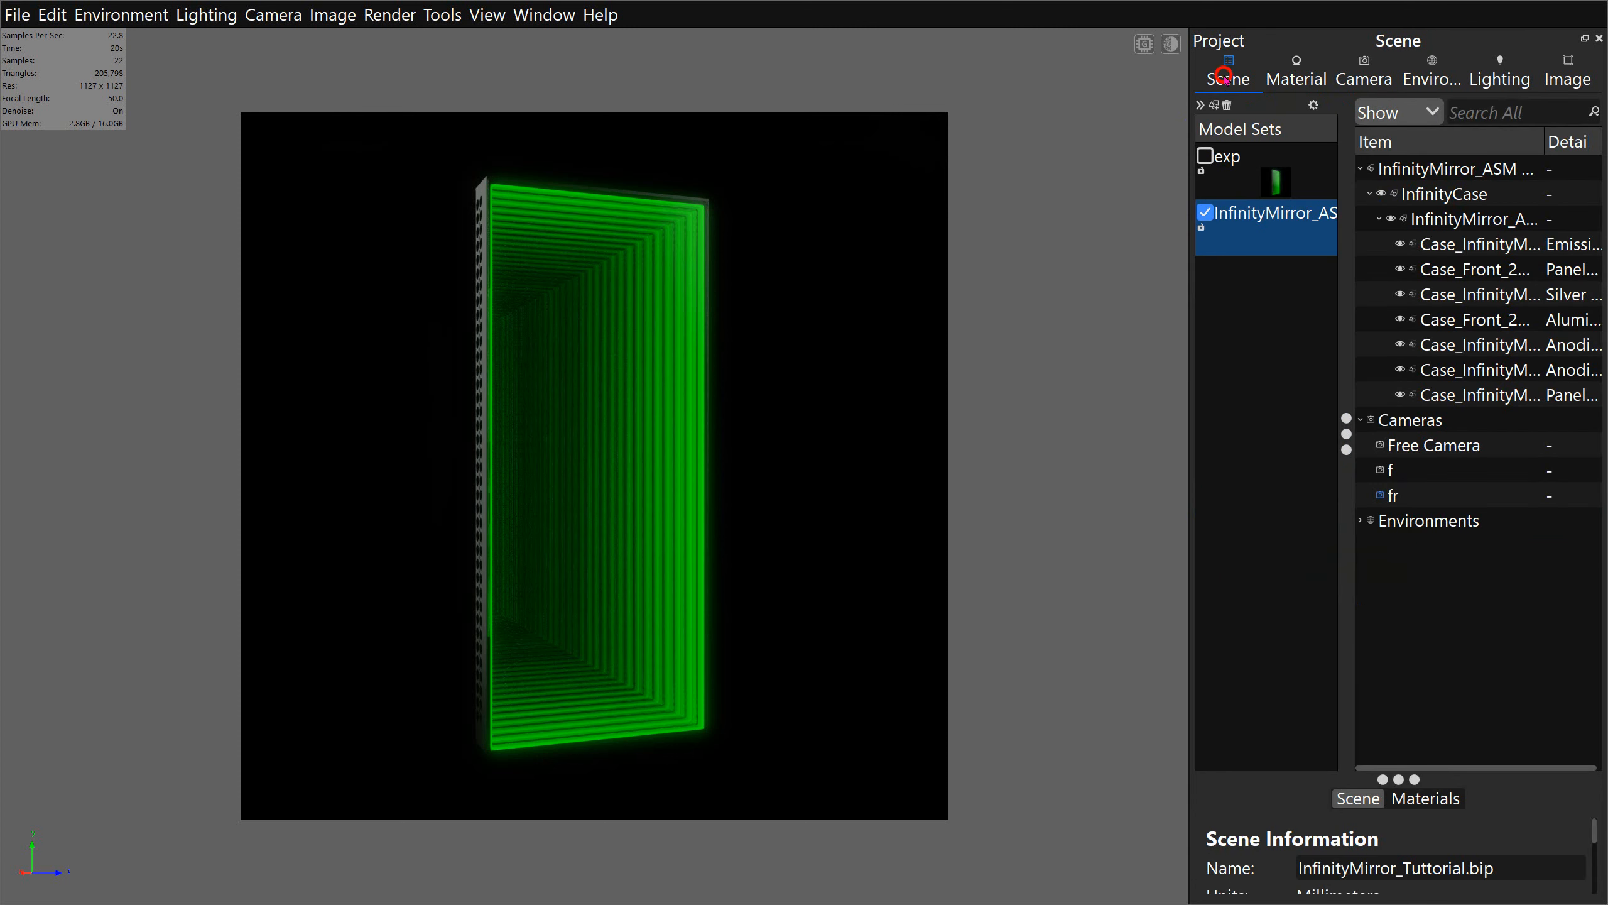
left_click(1205, 212)
left_click(1205, 156)
left_click(1205, 156)
left_click(1205, 156)
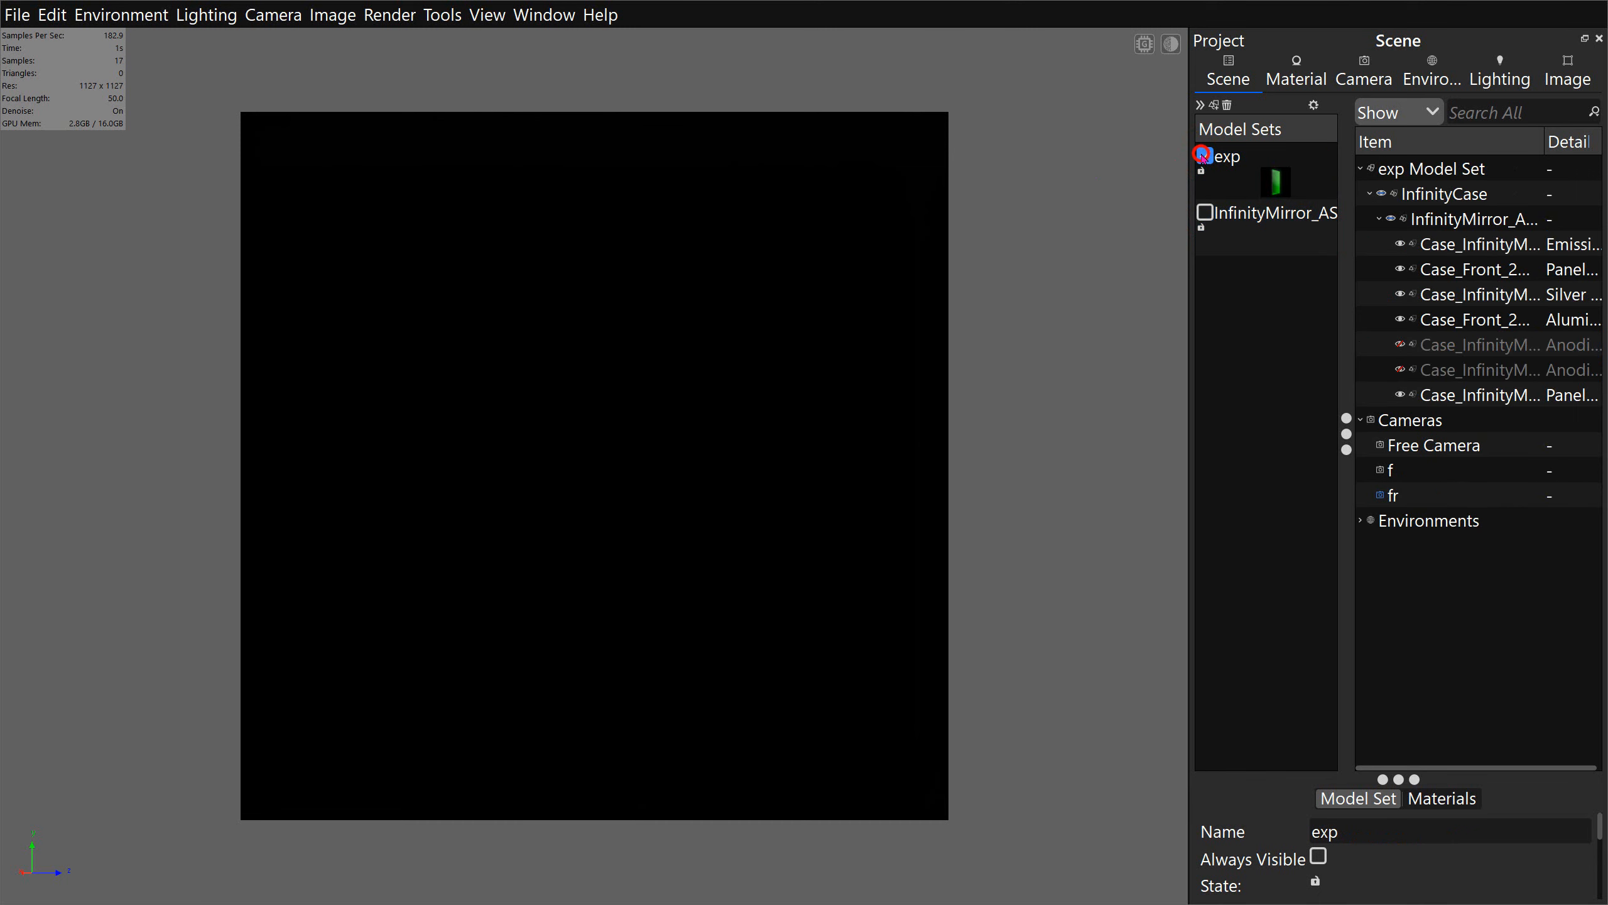
left_click(1365, 71)
left_click(1302, 120)
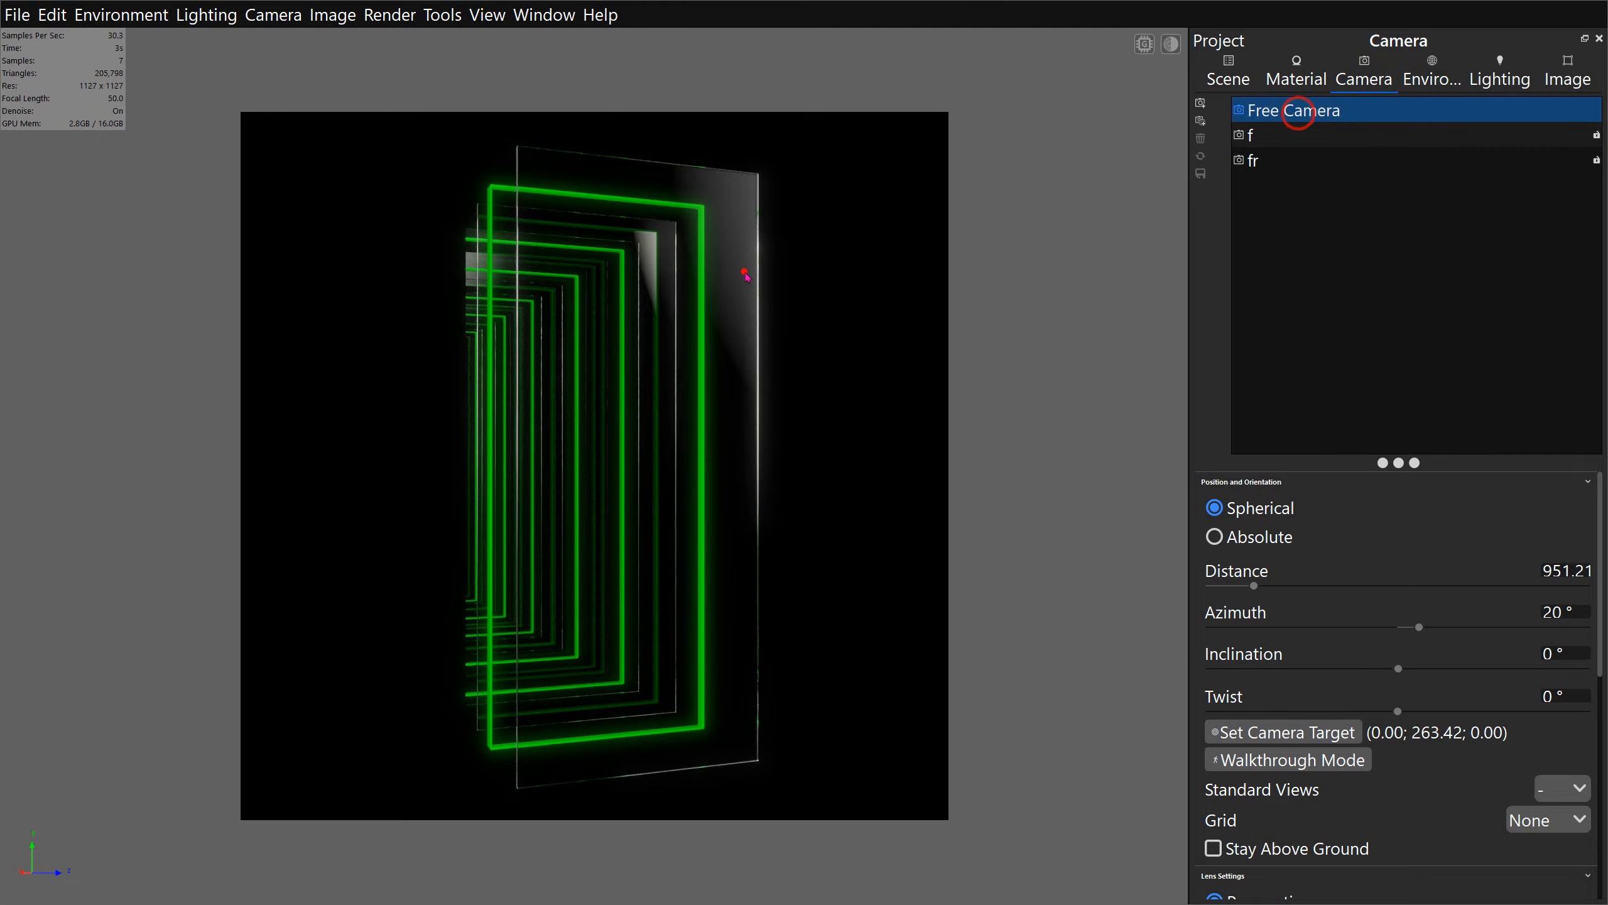
Step: Inspect the exploded mirror from the front, side and back, and view the materials of the rear mirror panel and the glass panel beside it
left_click_drag(744, 271, 867, 250)
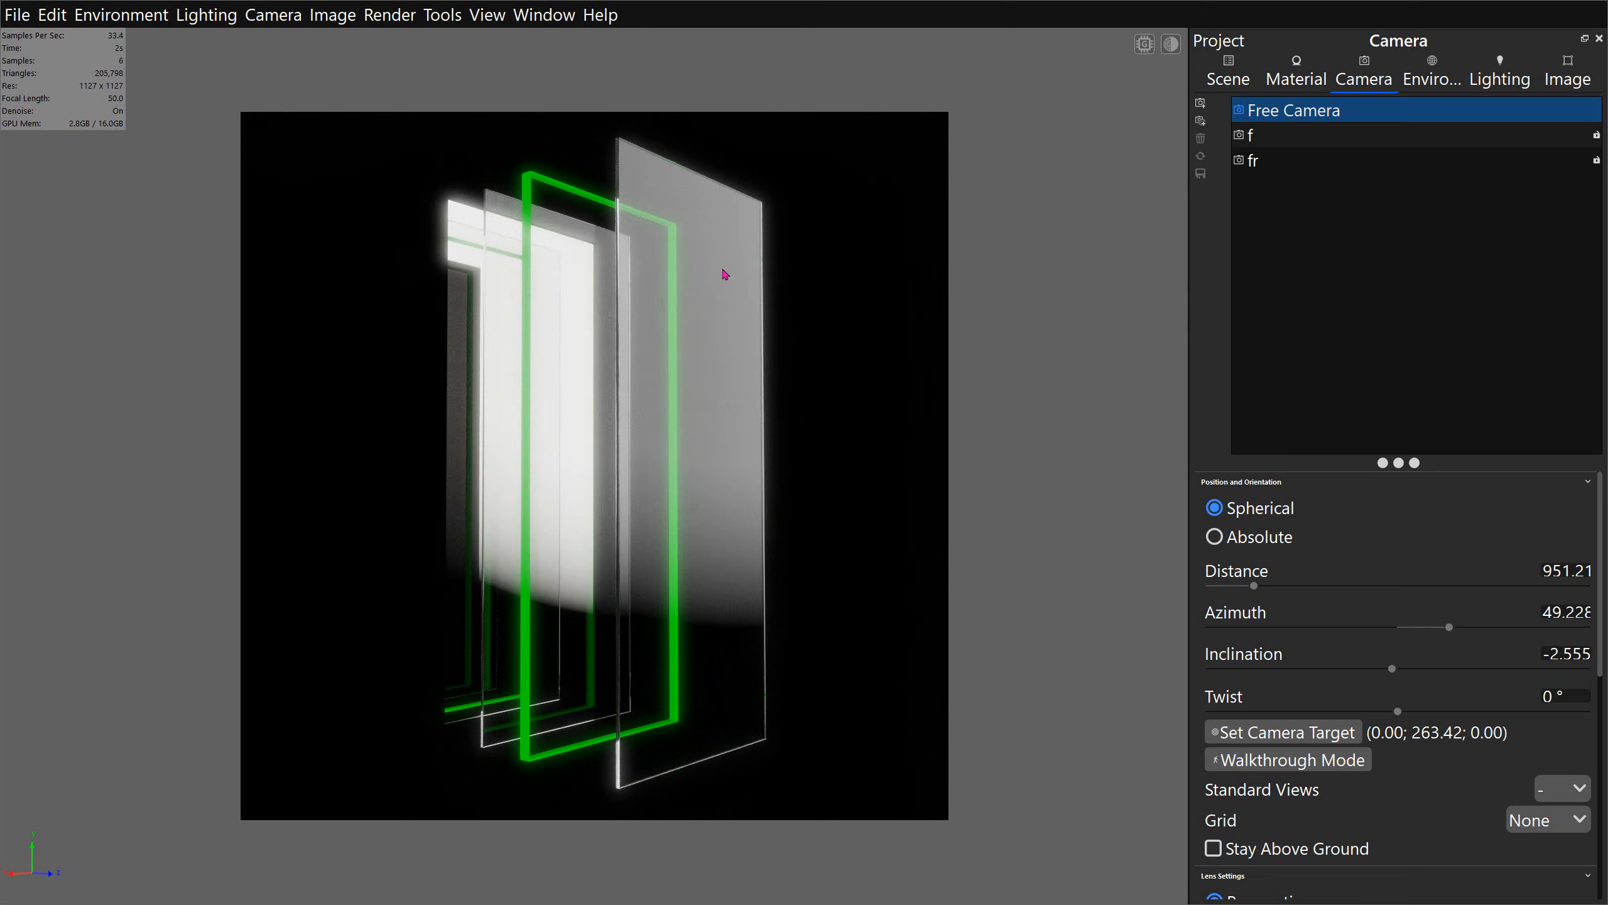
left_click_drag(725, 275, 814, 273)
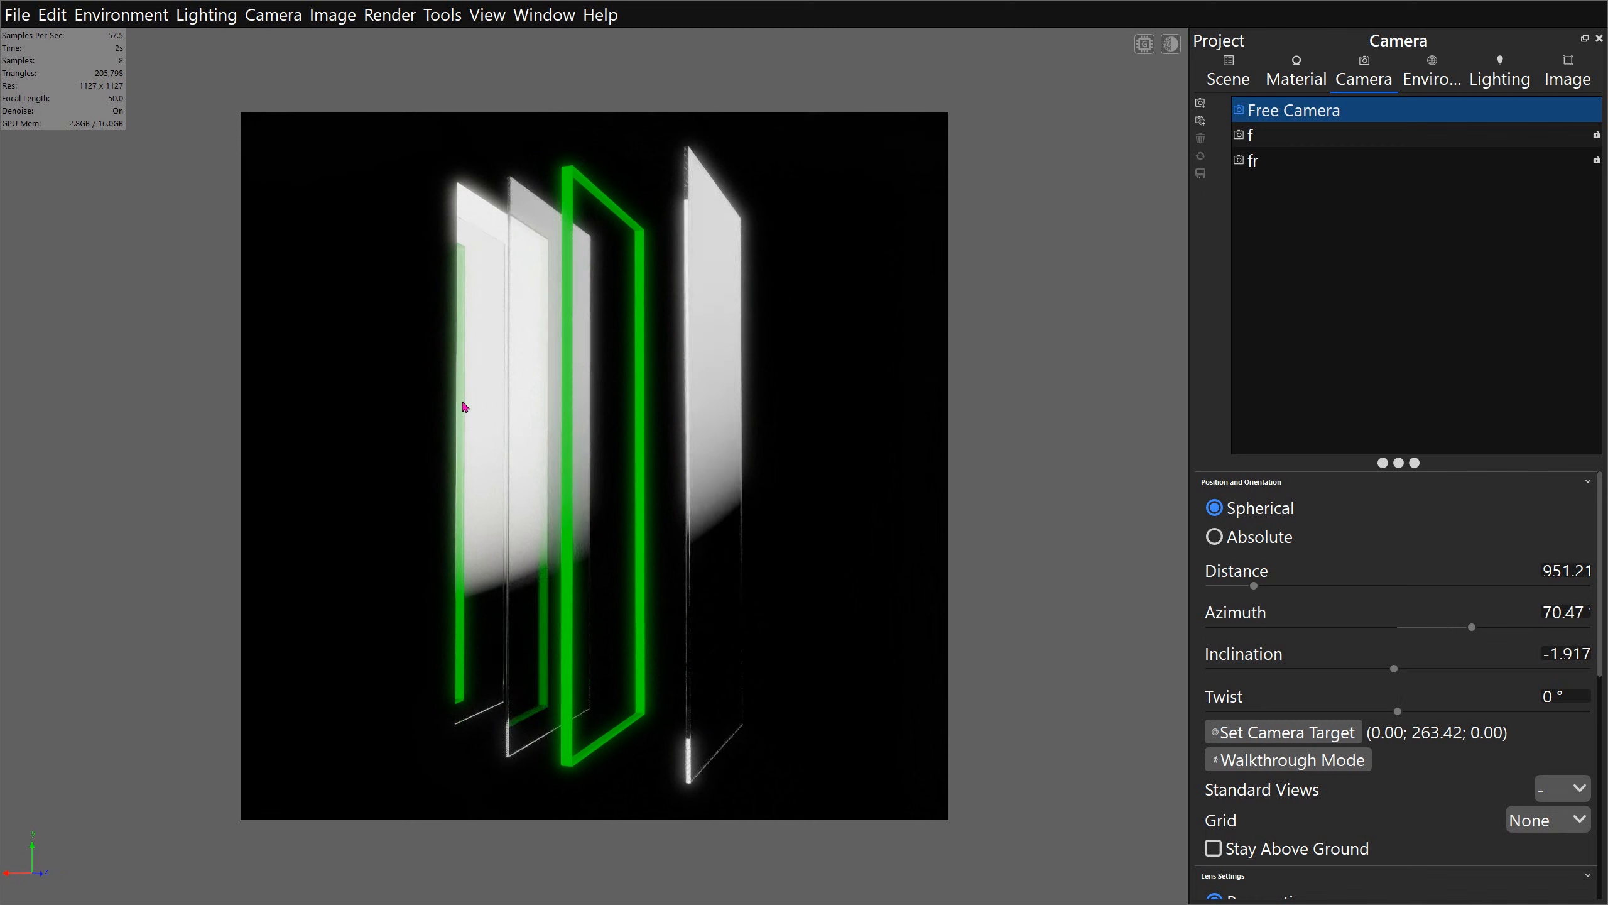
left_click_drag(446, 358, 582, 355)
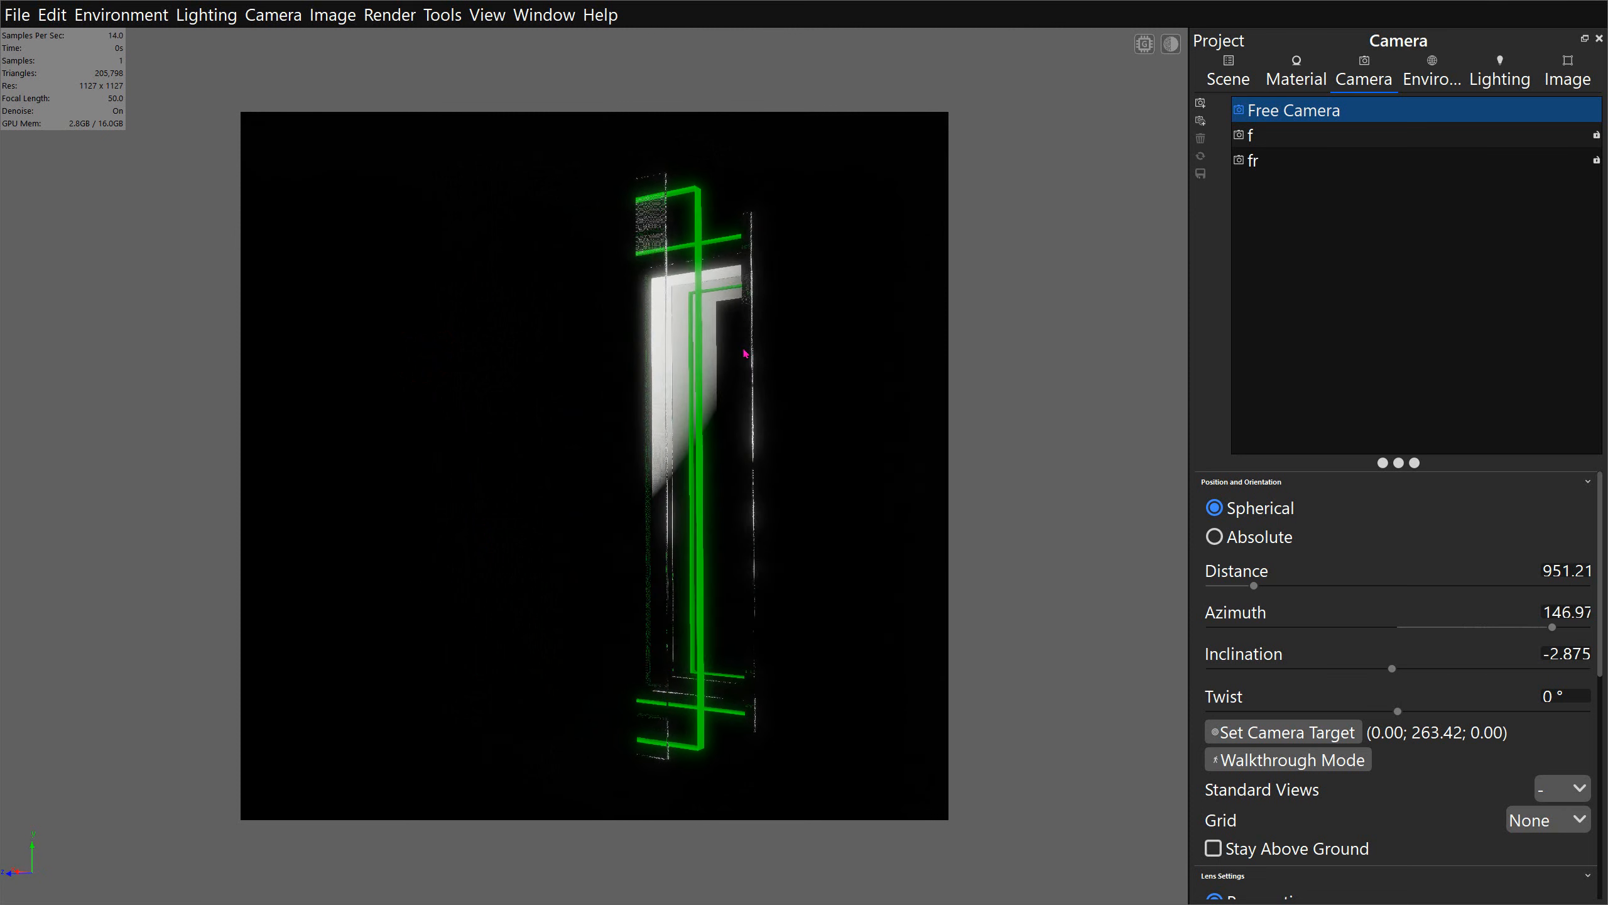
left_click_drag(835, 357, 873, 349)
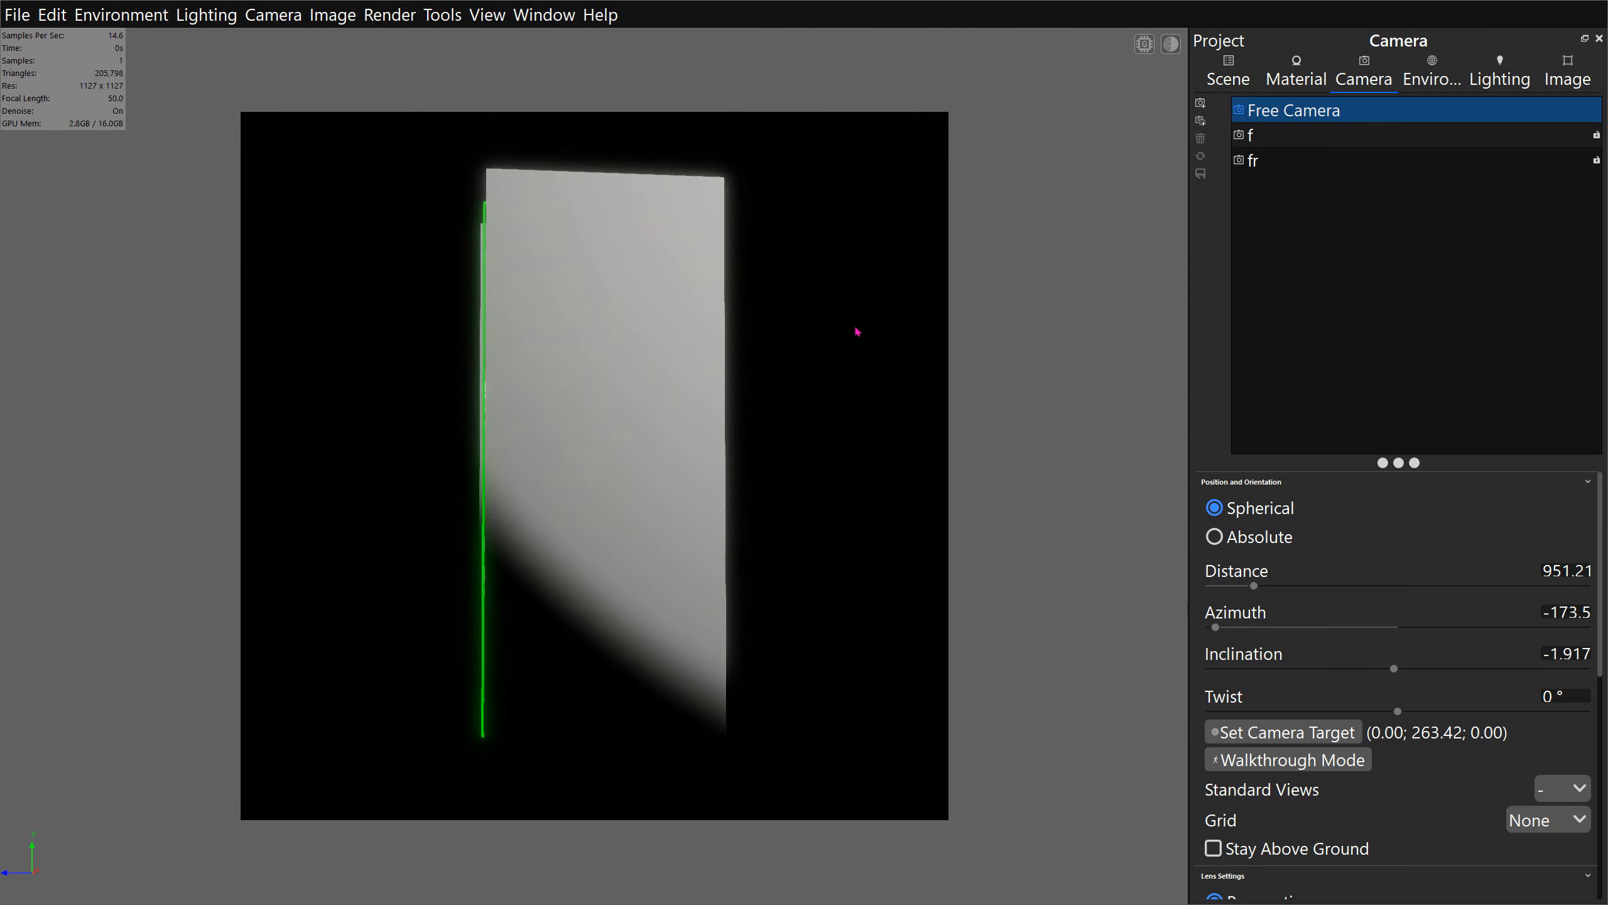
left_click_drag(742, 330, 309, 364)
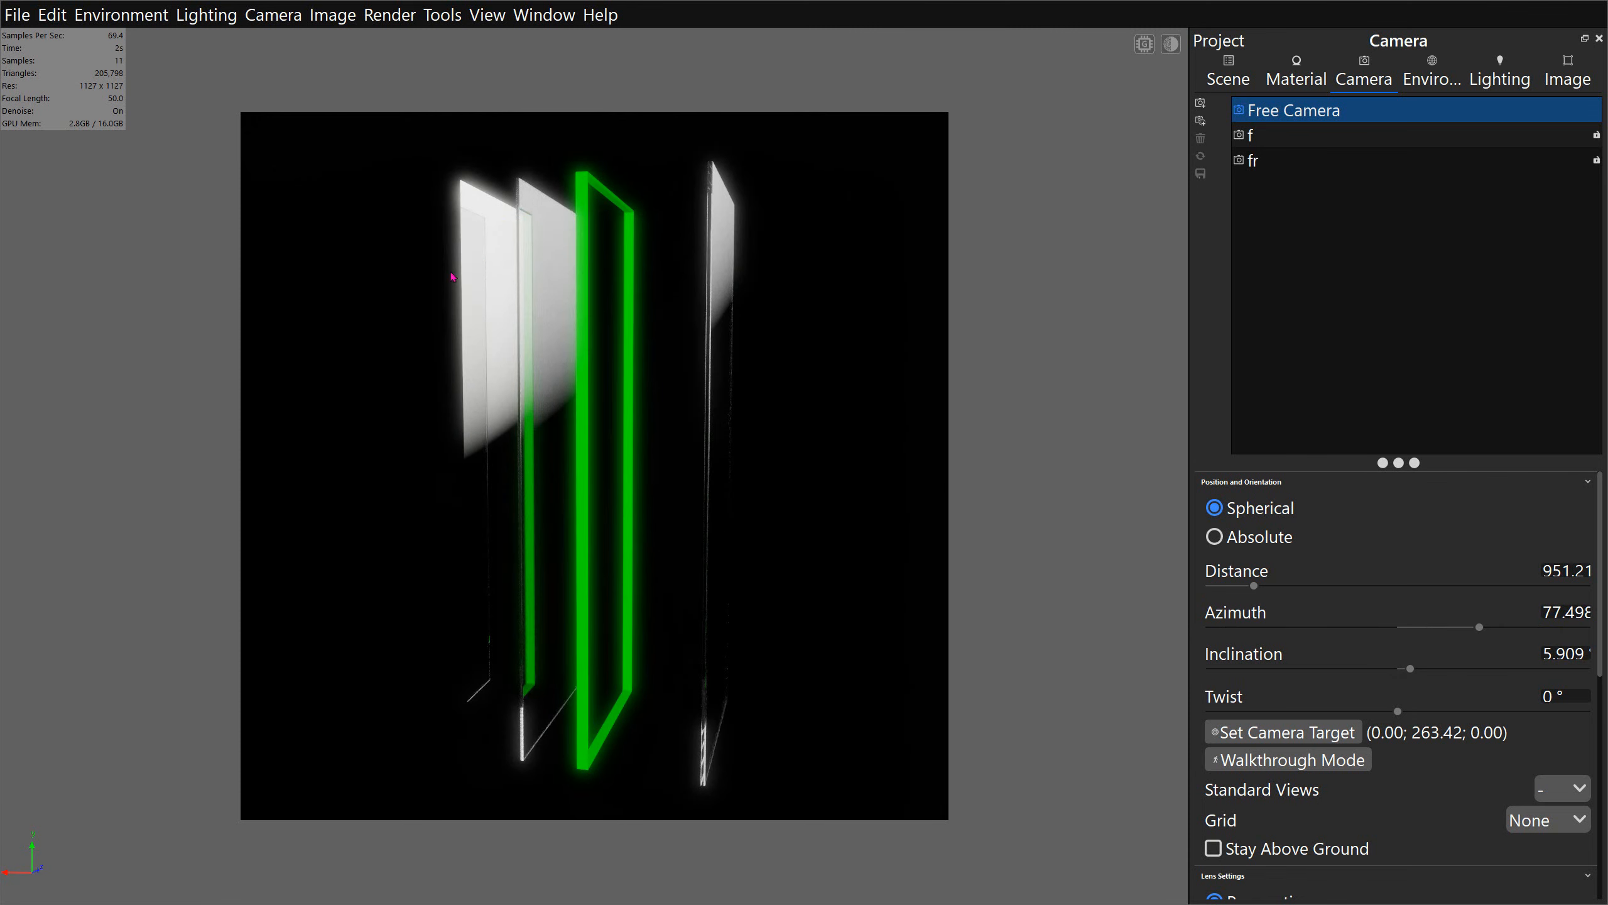
mouse_move(453, 277)
left_mouse_down()
mouse_move(551, 246)
mouse_move(427, 284)
mouse_move(469, 243)
mouse_move(608, 266)
mouse_move(488, 316)
mouse_move(388, 323)
mouse_move(532, 320)
mouse_move(409, 418)
mouse_move(358, 413)
mouse_move(456, 320)
left_mouse_up()
double_click(424, 281)
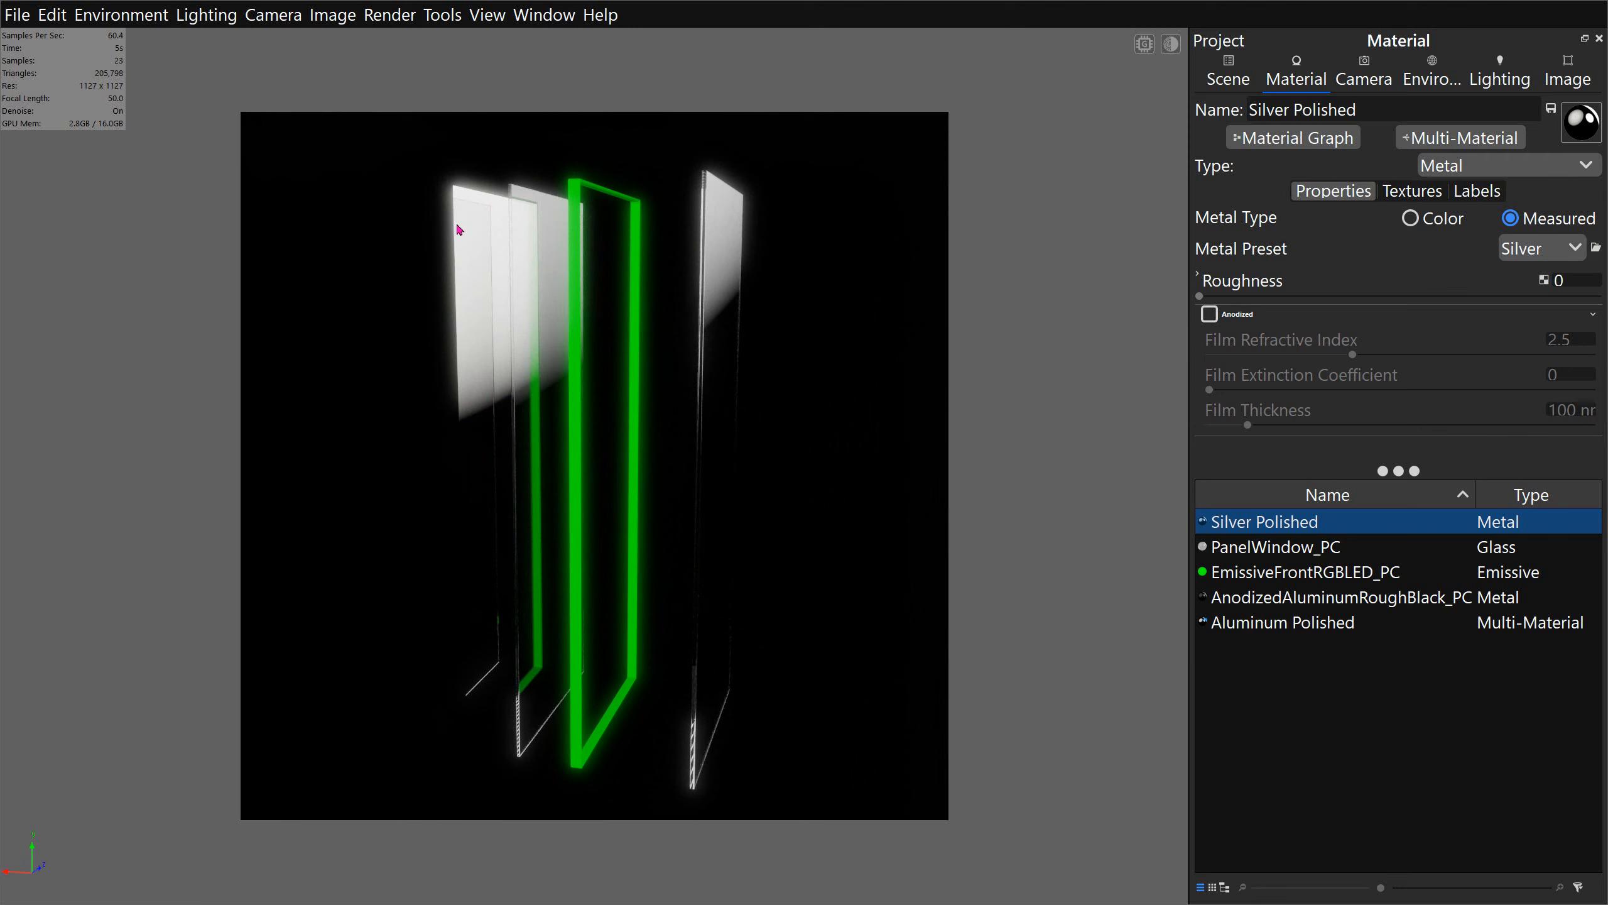
left_click(538, 218)
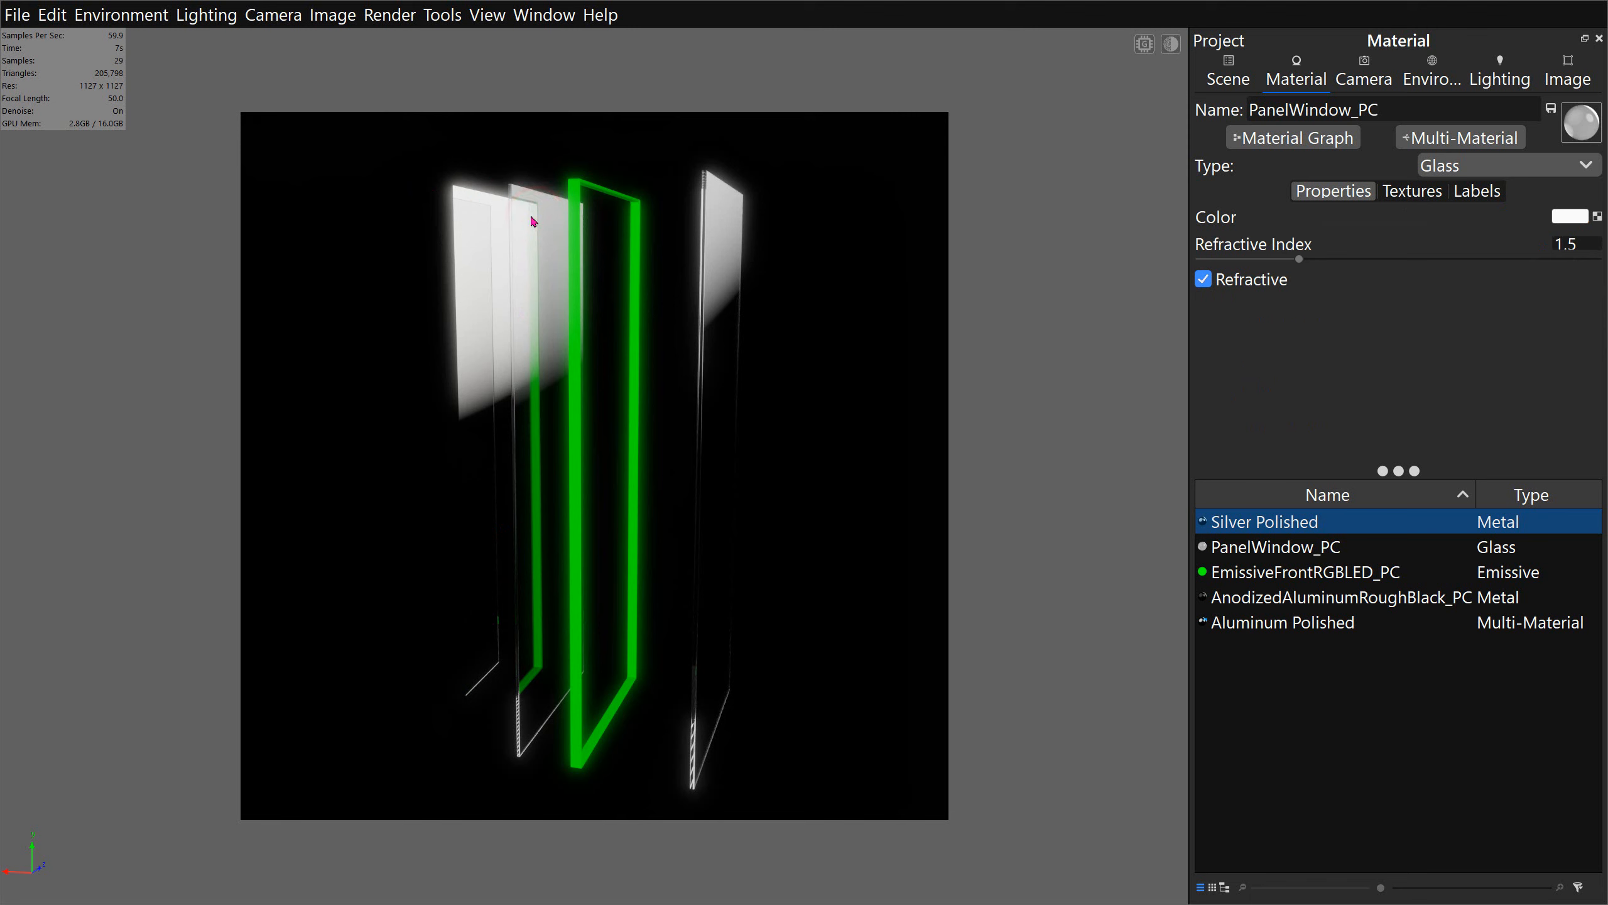
Step: Inspect the spacing of the exploded layers from the side and view the material properties of the green LED frame
left_click_drag(529, 242, 588, 253)
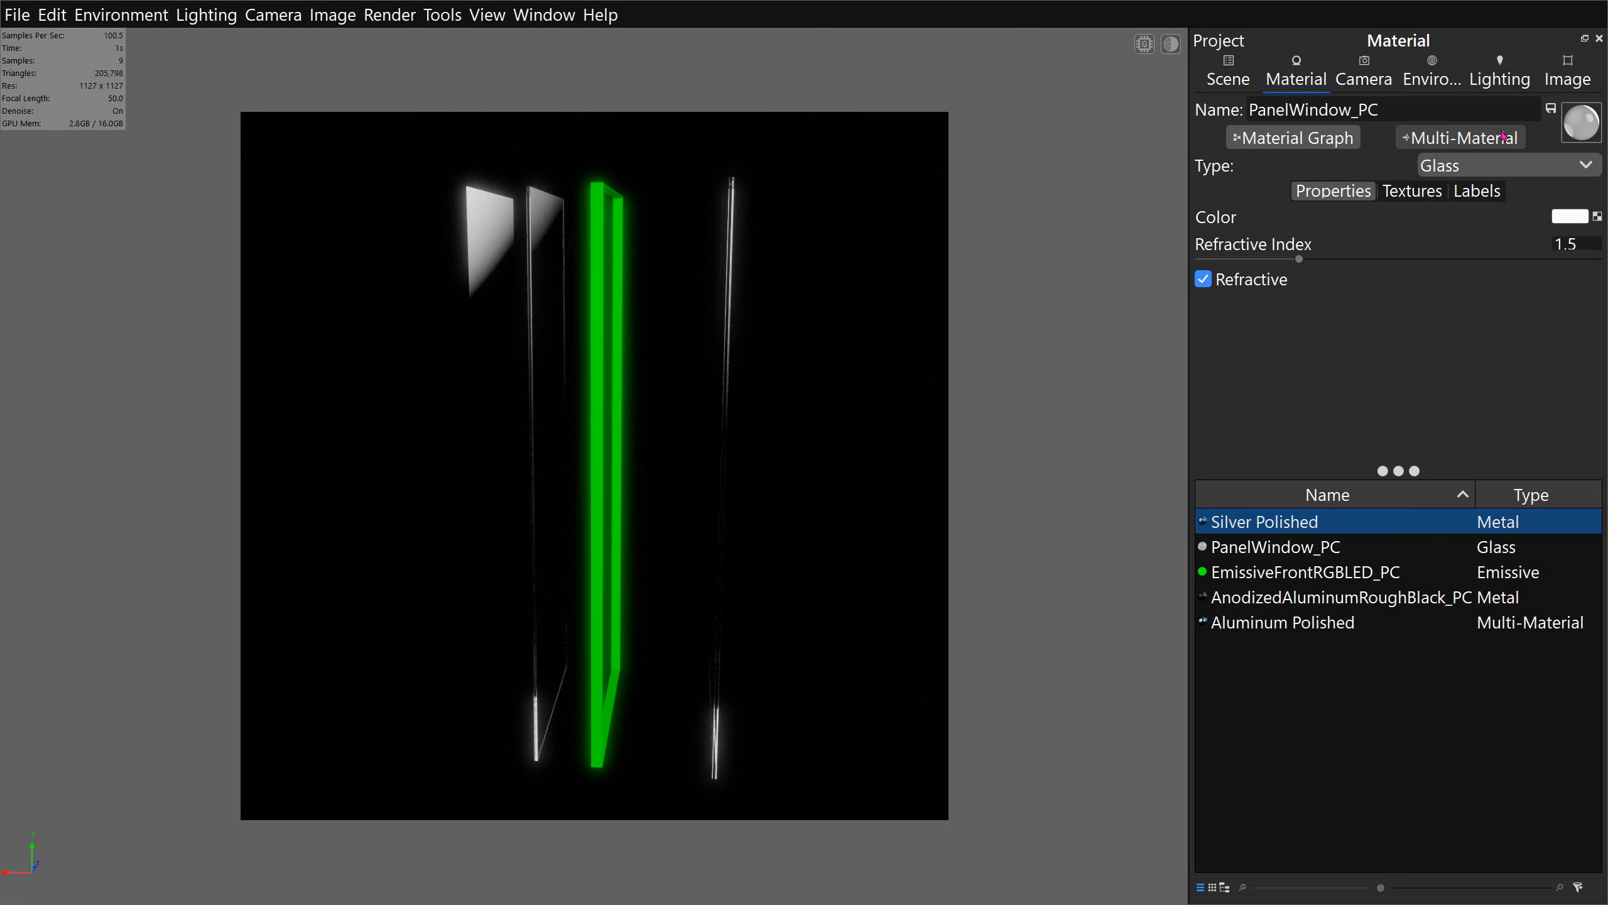
left_click_drag(847, 298, 743, 270)
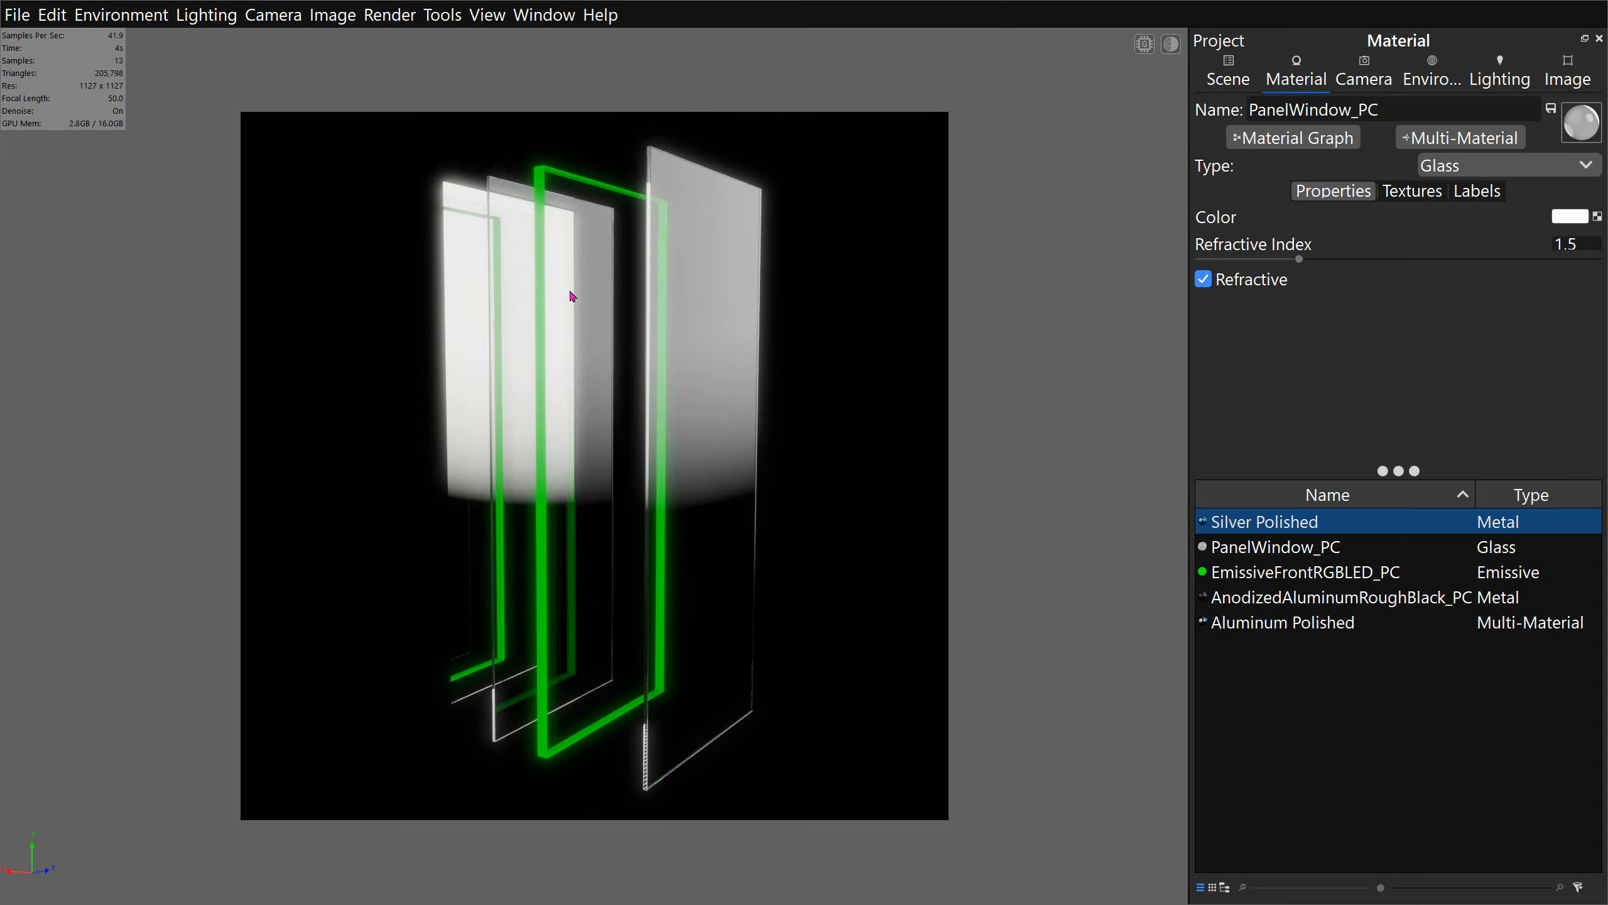
mouse_move(718, 292)
left_mouse_down()
mouse_move(704, 287)
mouse_move(733, 274)
left_mouse_up()
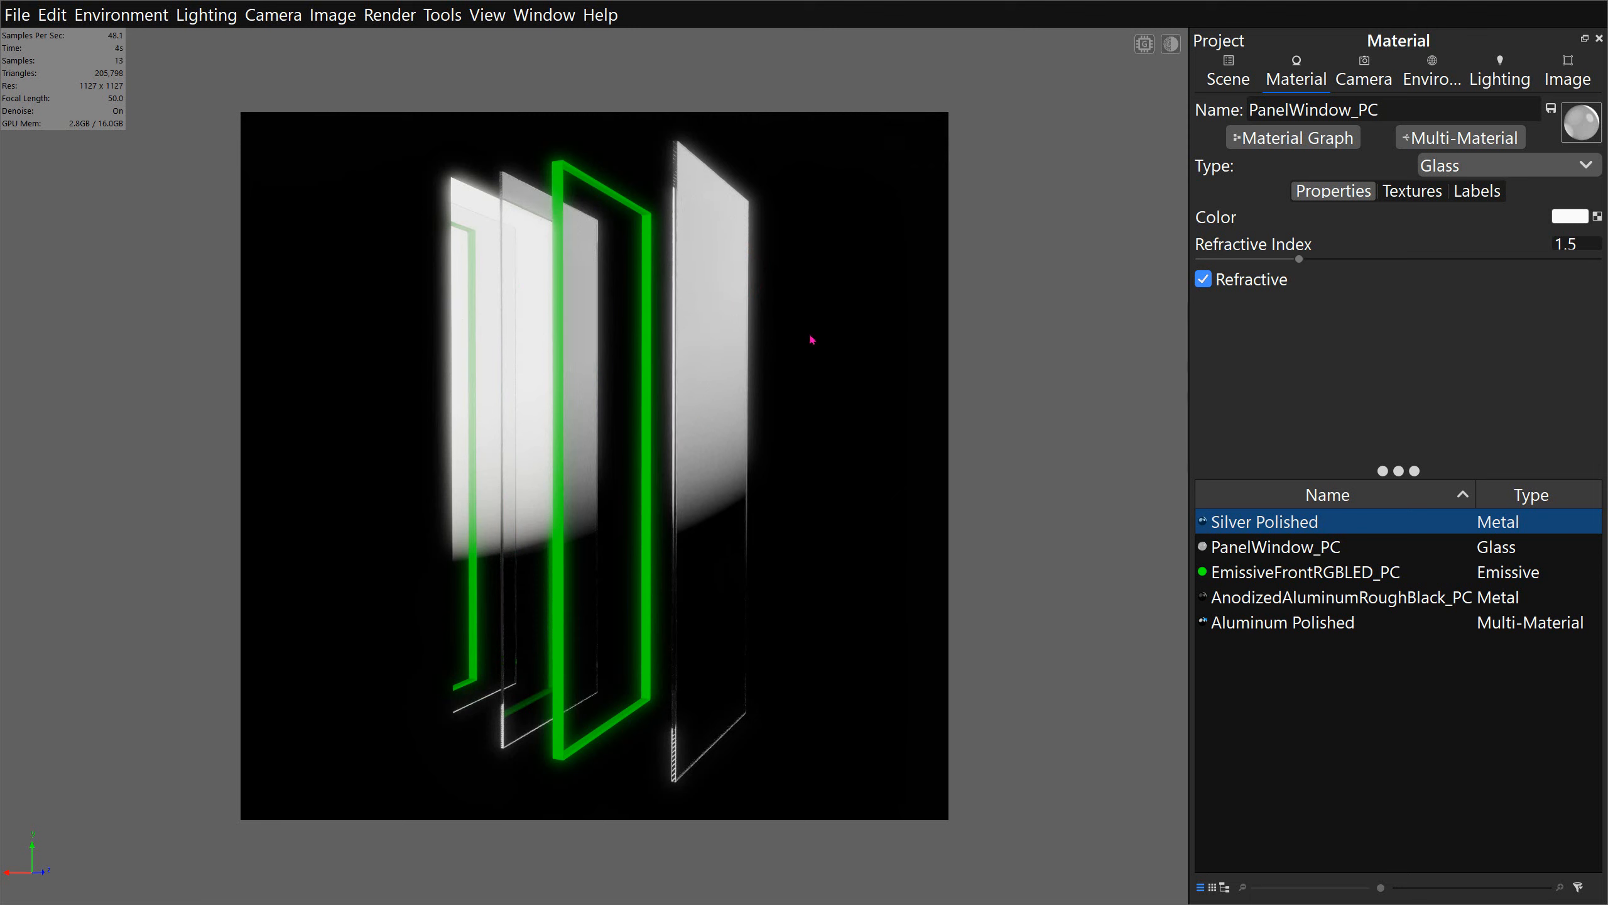
mouse_move(808, 341)
left_mouse_down()
mouse_move(735, 333)
mouse_move(904, 327)
left_mouse_up()
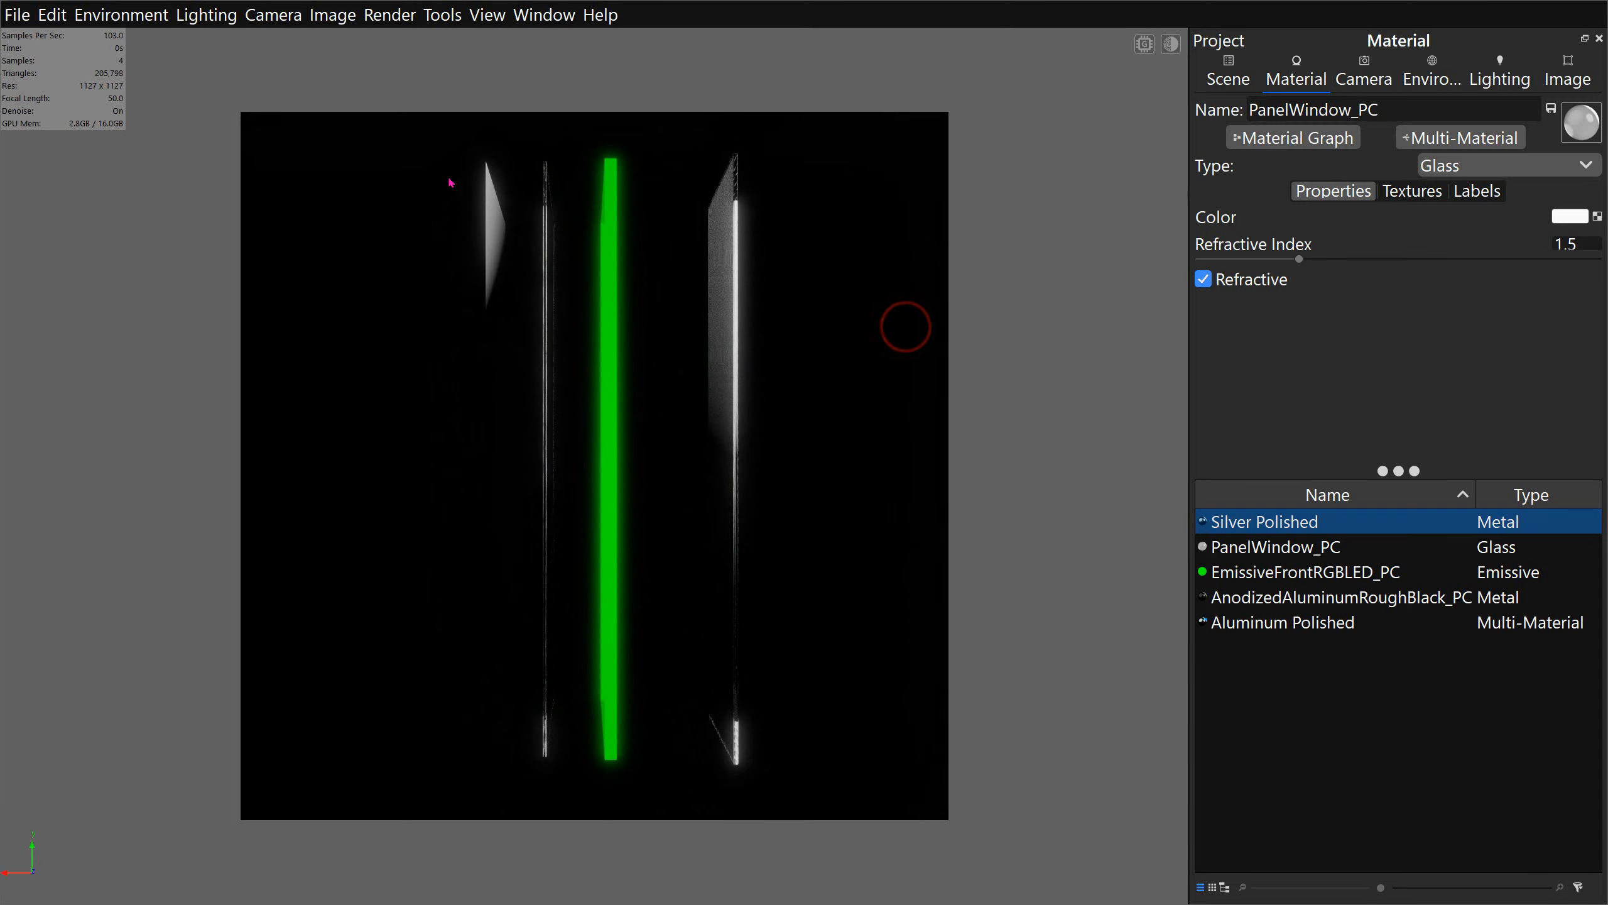
left_click_drag(512, 245, 443, 248)
left_click(576, 183)
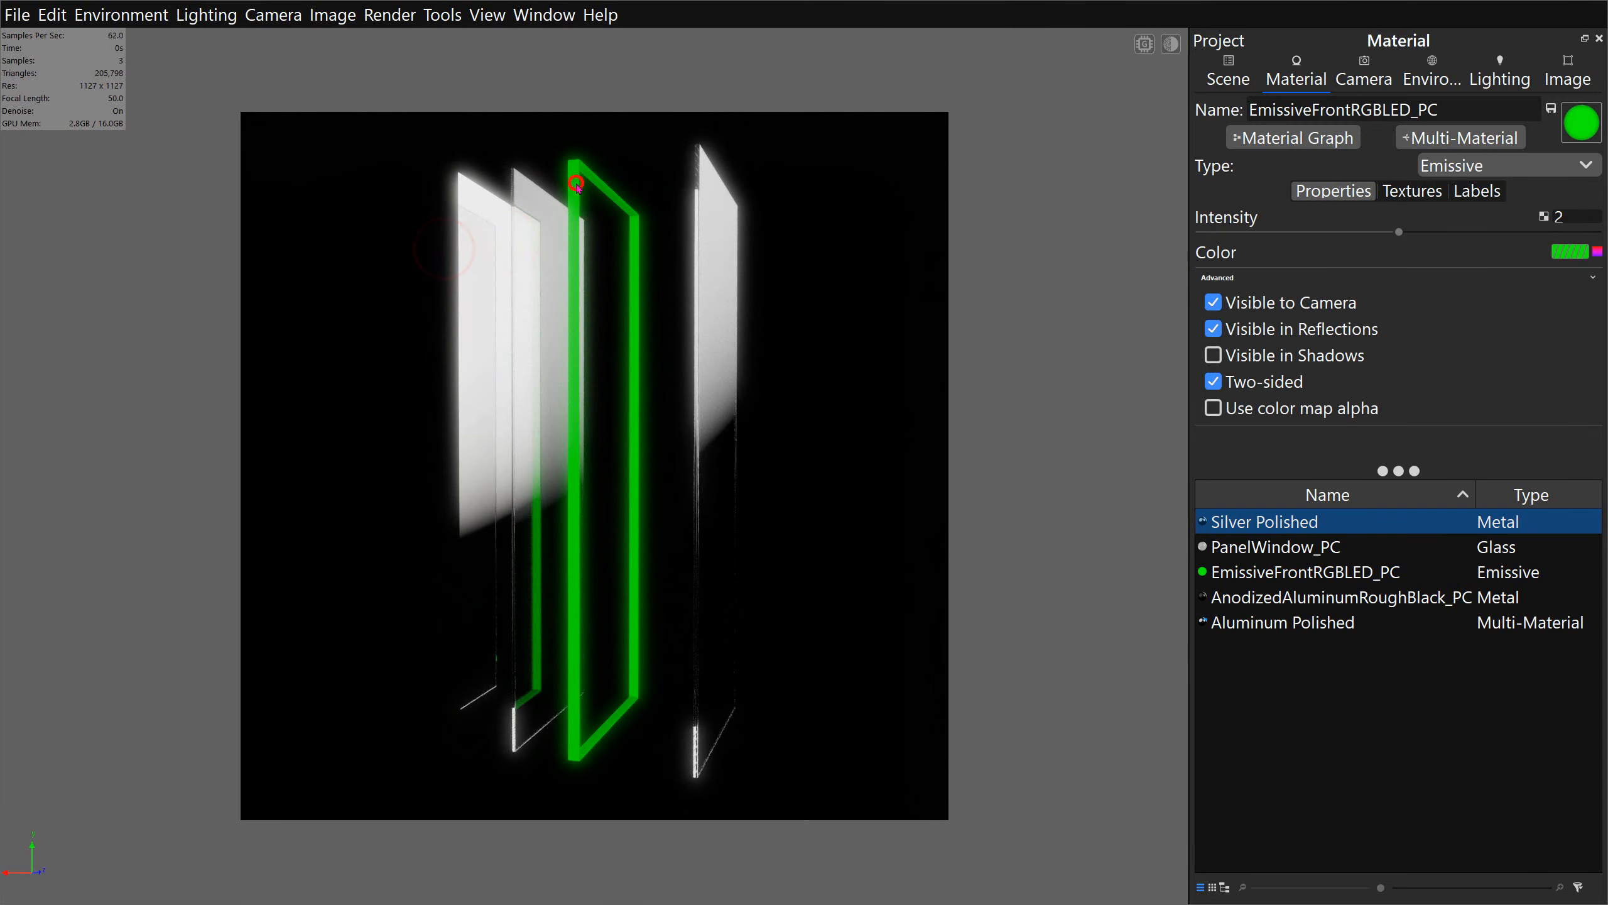
Step: Inspect the reflections from the front and behind the two-way mirror, and view the material of the two-way mirror surface
mouse_move(595, 337)
left_mouse_down()
mouse_move(757, 337)
mouse_move(567, 333)
left_mouse_up()
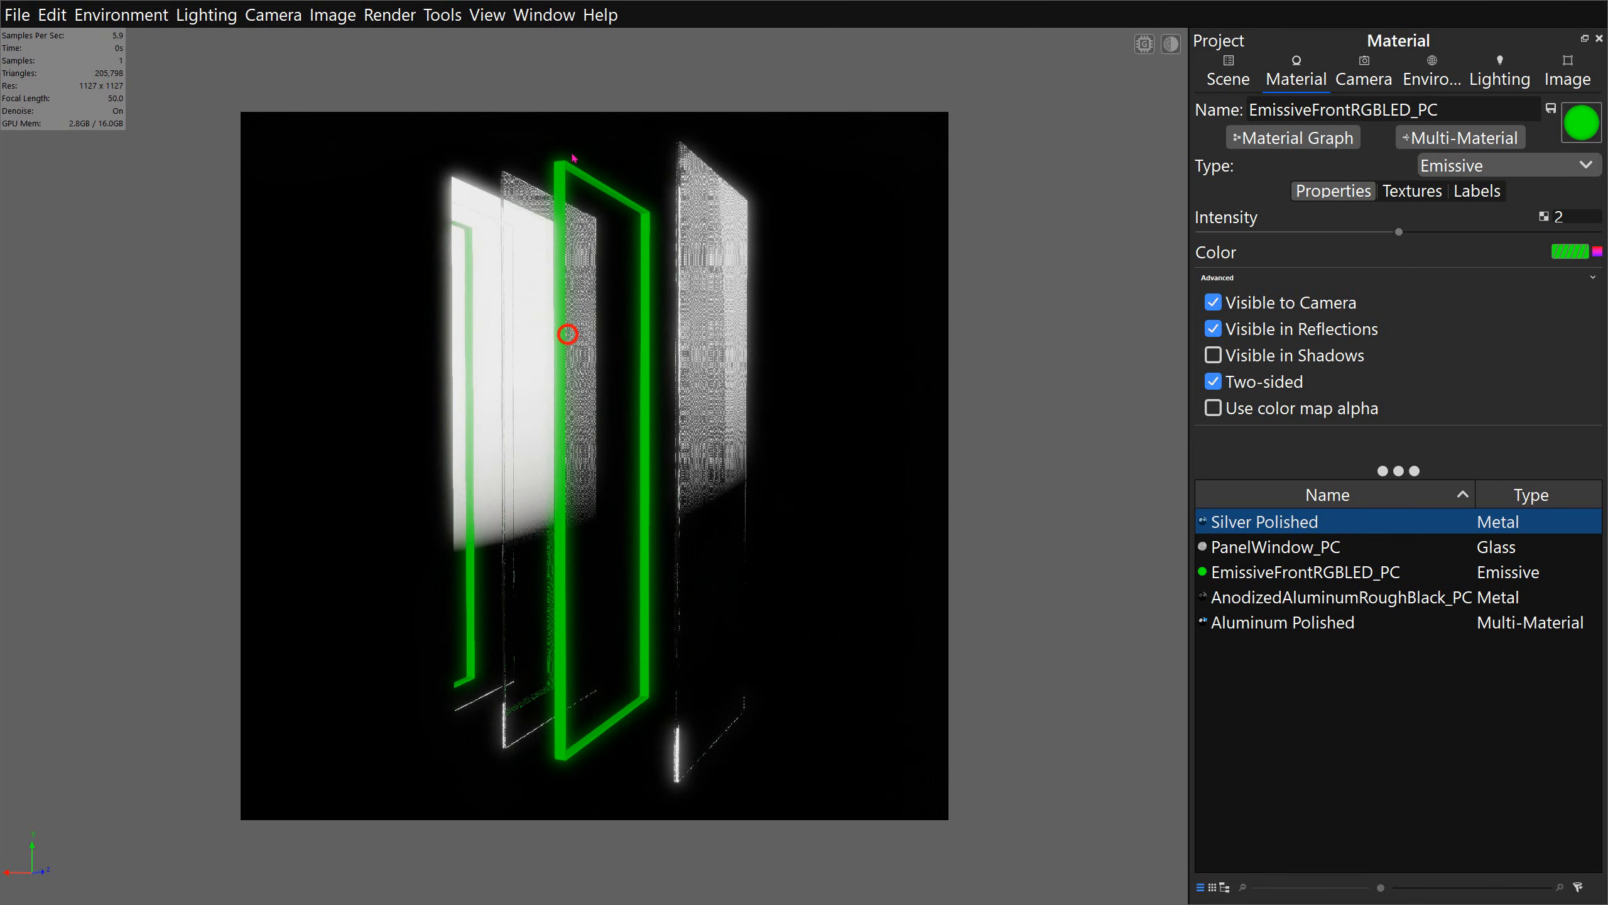
left_click_drag(664, 390, 497, 293)
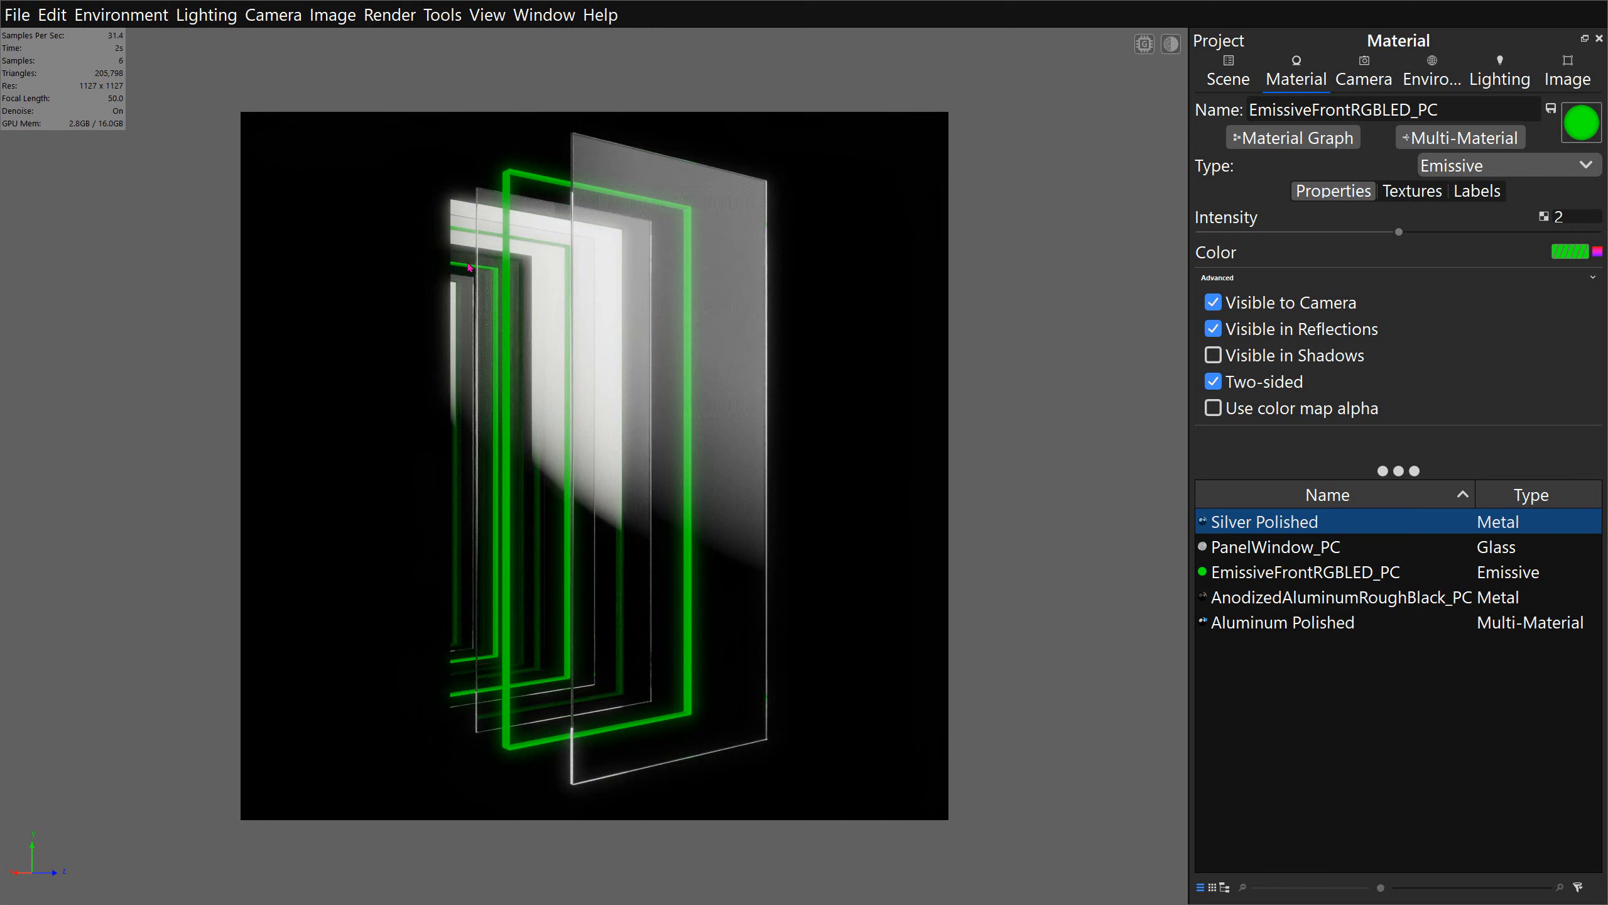
left_click_drag(473, 285, 518, 282)
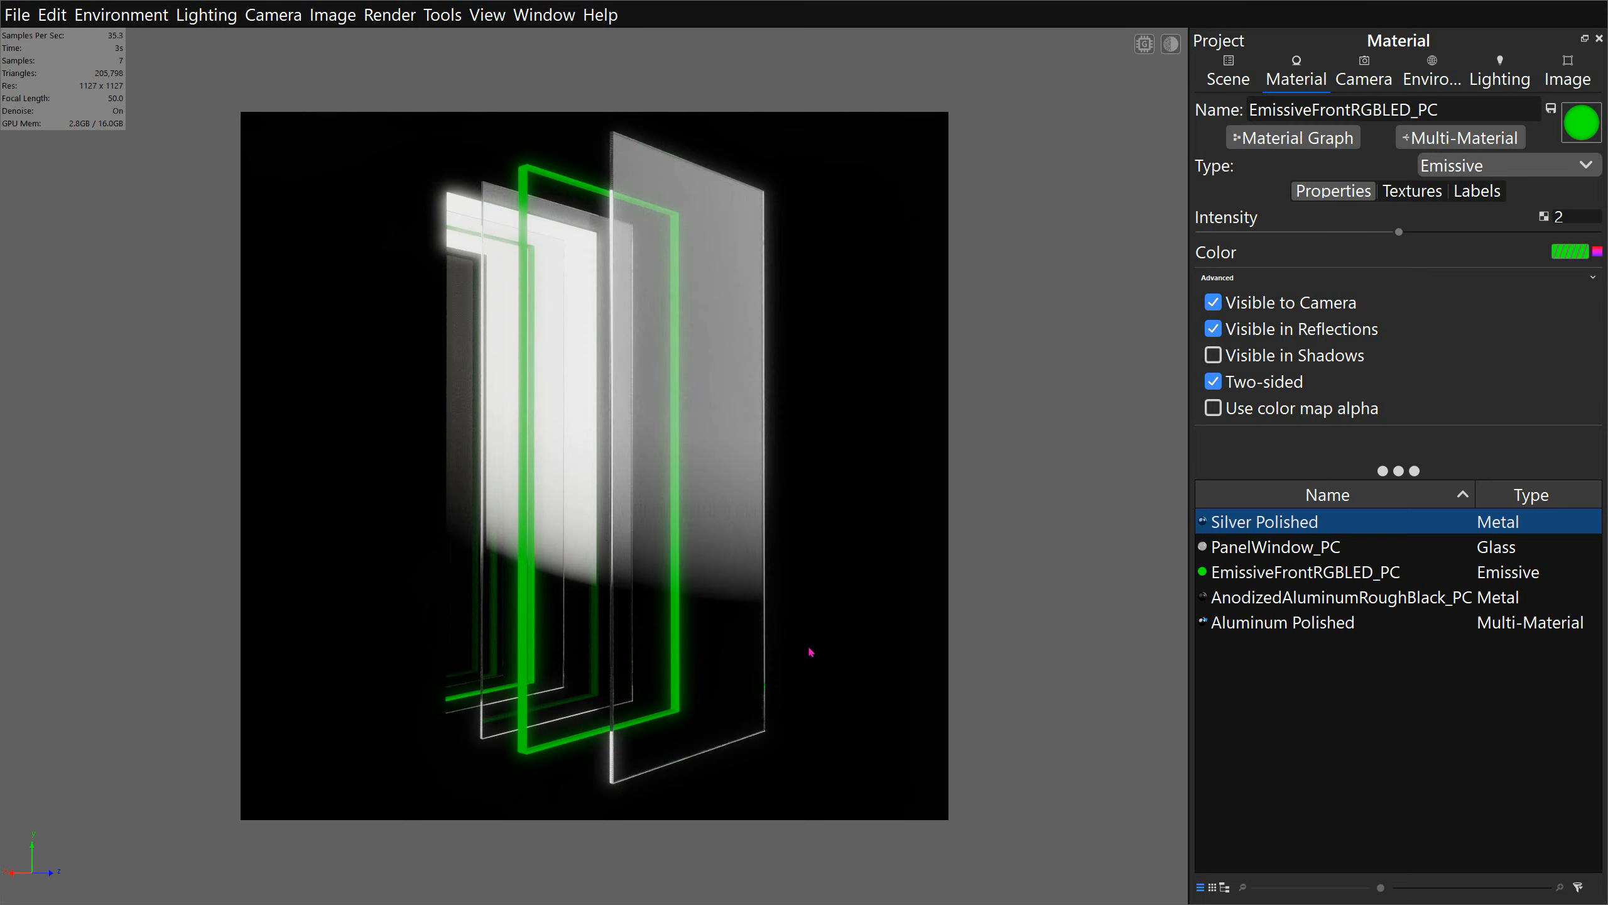
left_click_drag(669, 627, 923, 473)
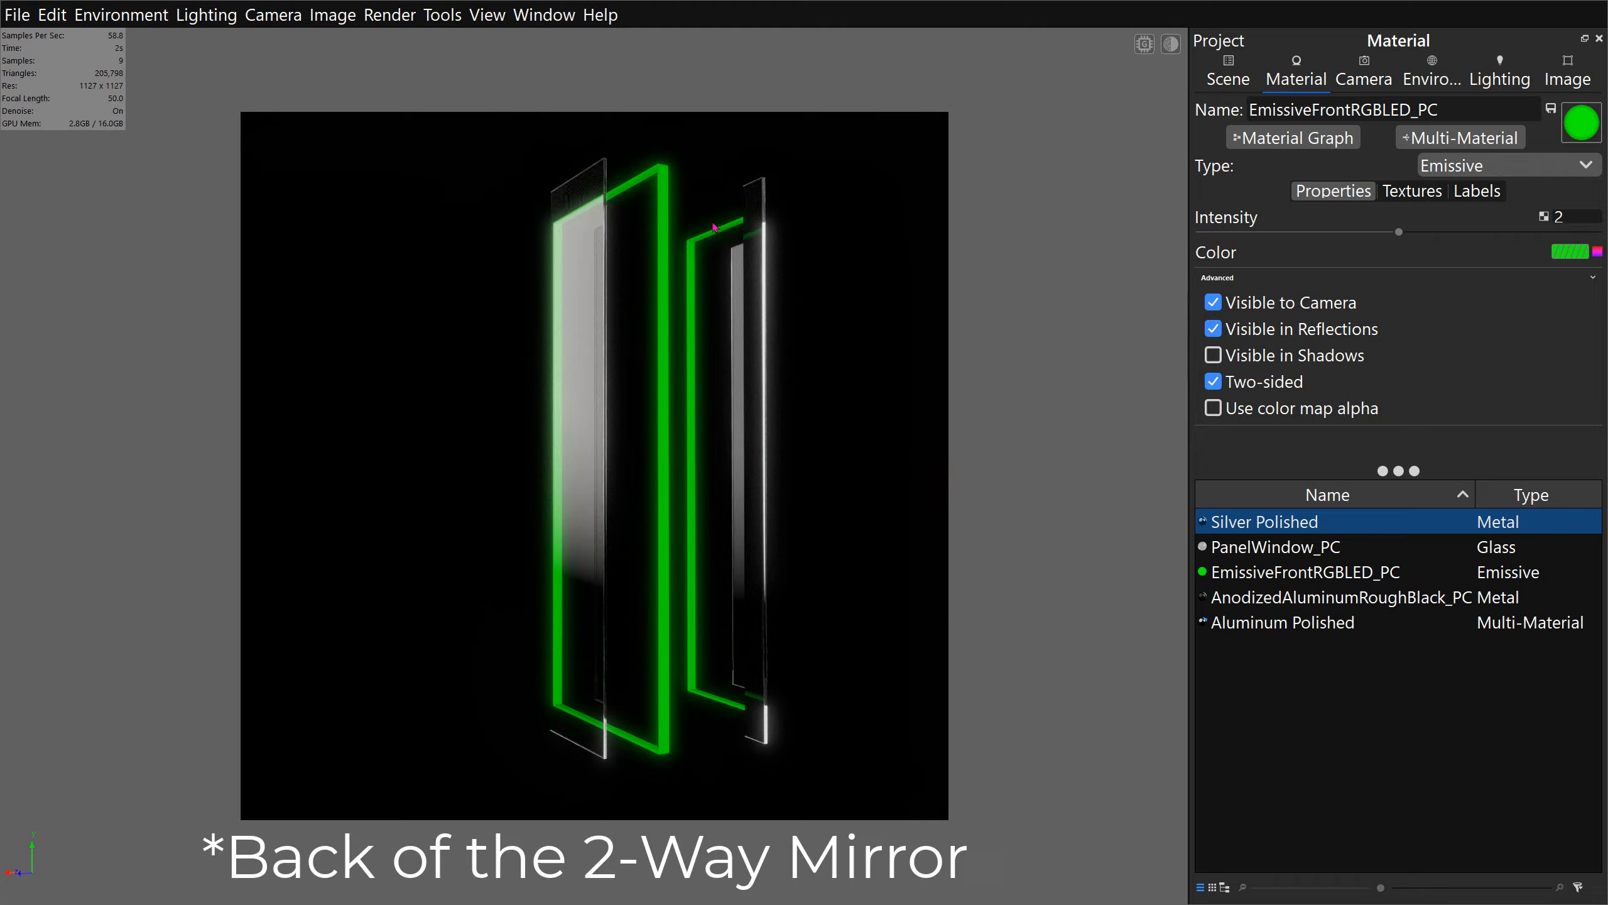
left_click_drag(723, 311, 747, 169)
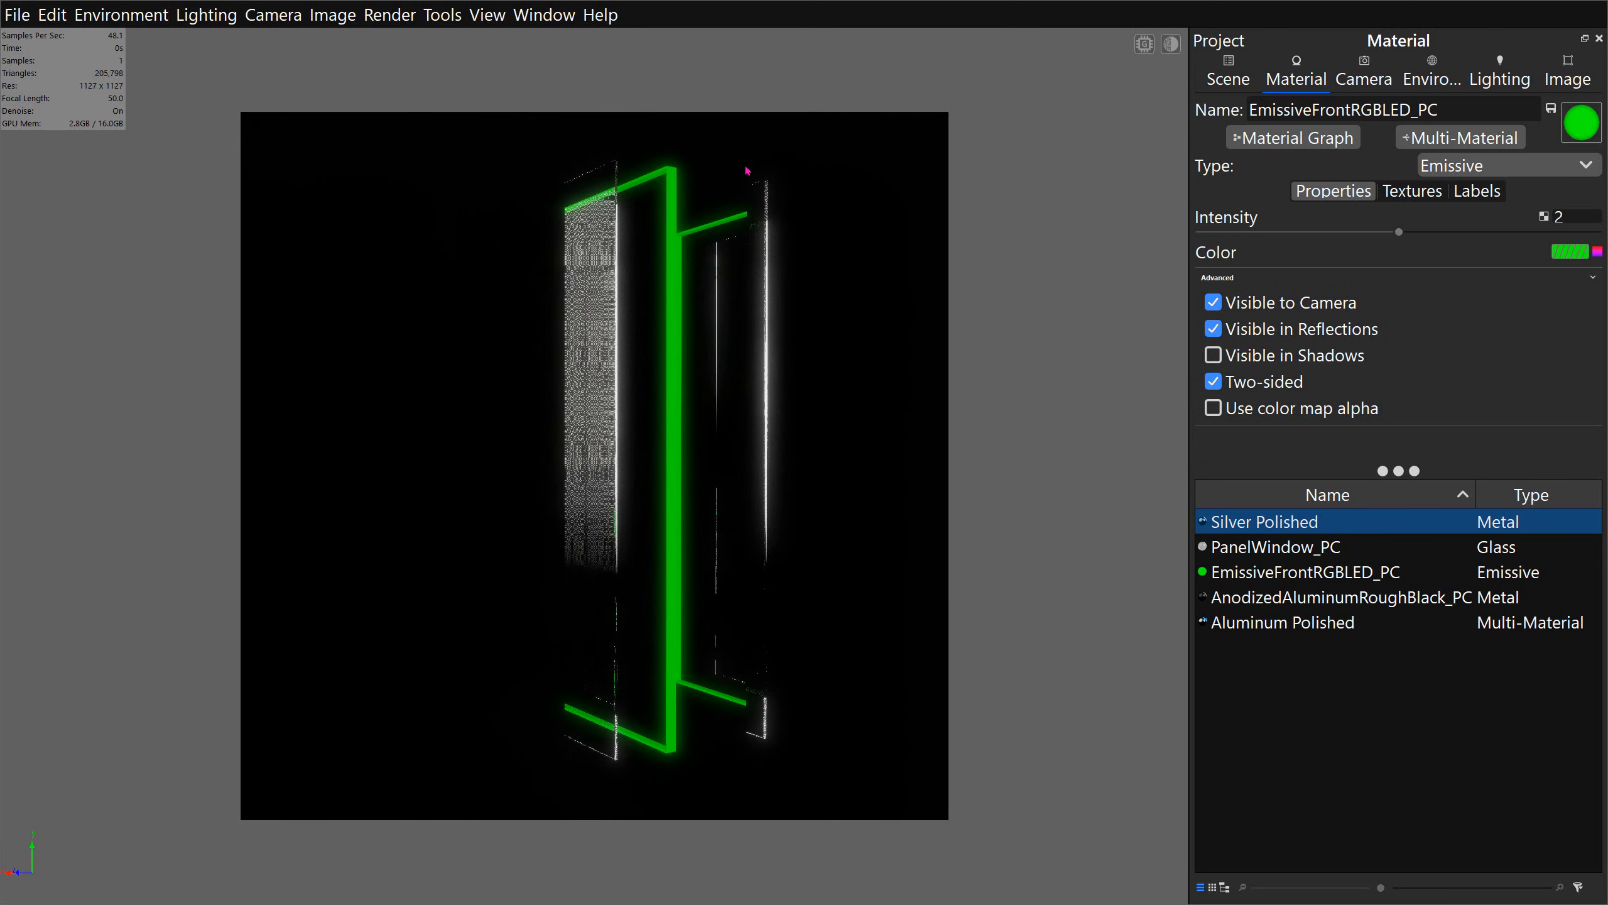
left_click(1242, 78)
double_click(729, 269)
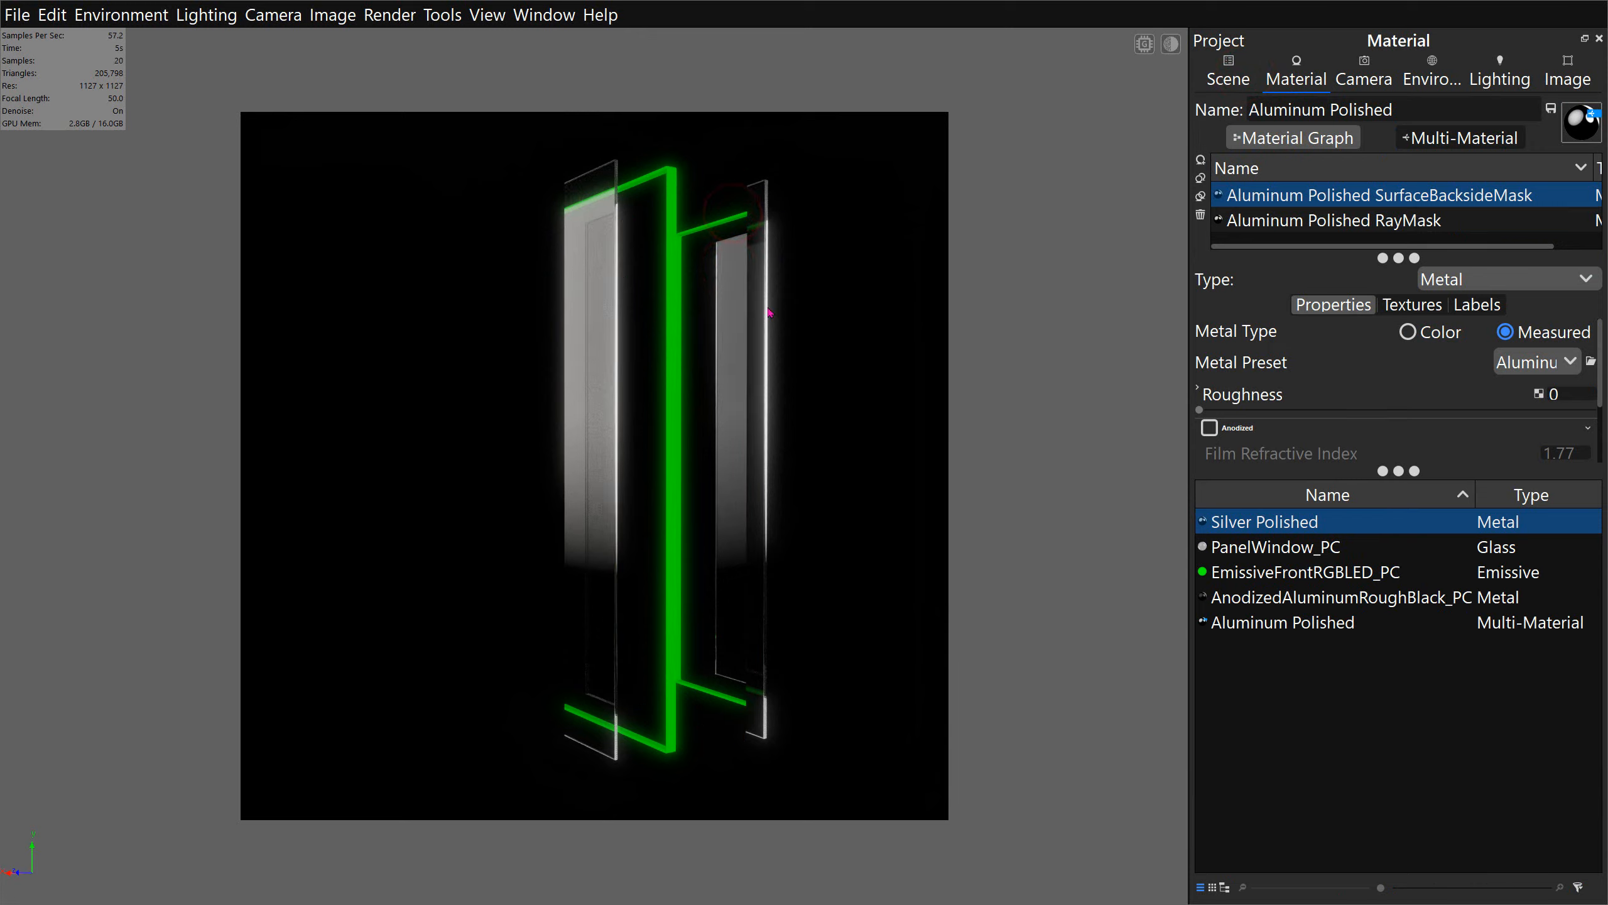
Step: Open the material graph of Aluminum Polished and auto-align its nodes
left_click_drag(770, 313, 464, 301)
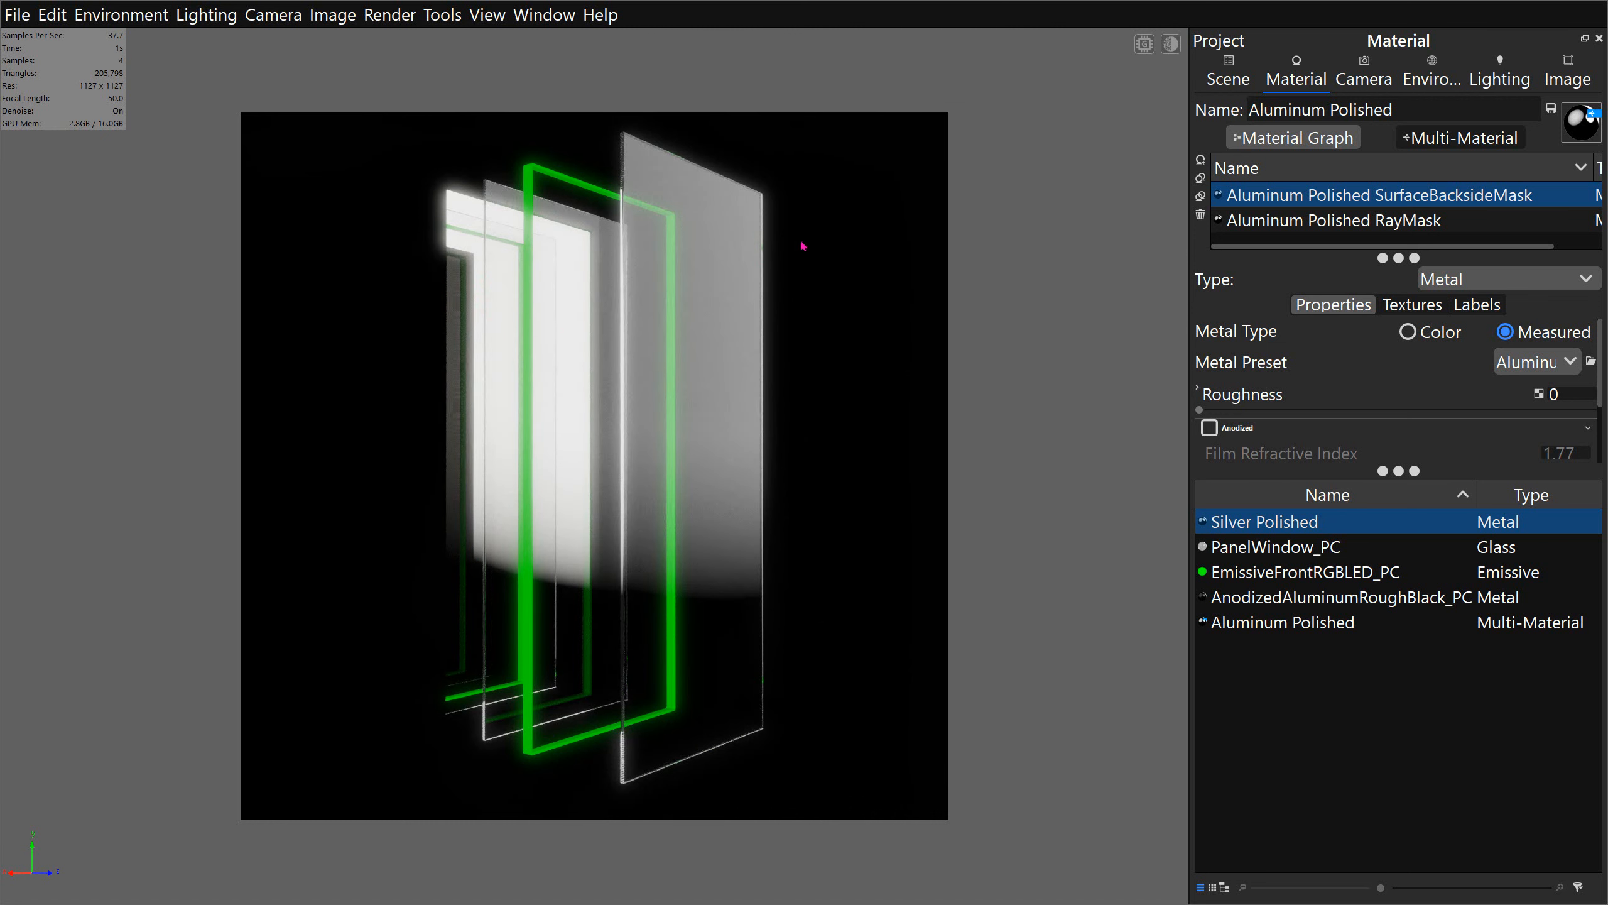
left_click(1329, 140)
left_click_drag(692, 129, 695, 114)
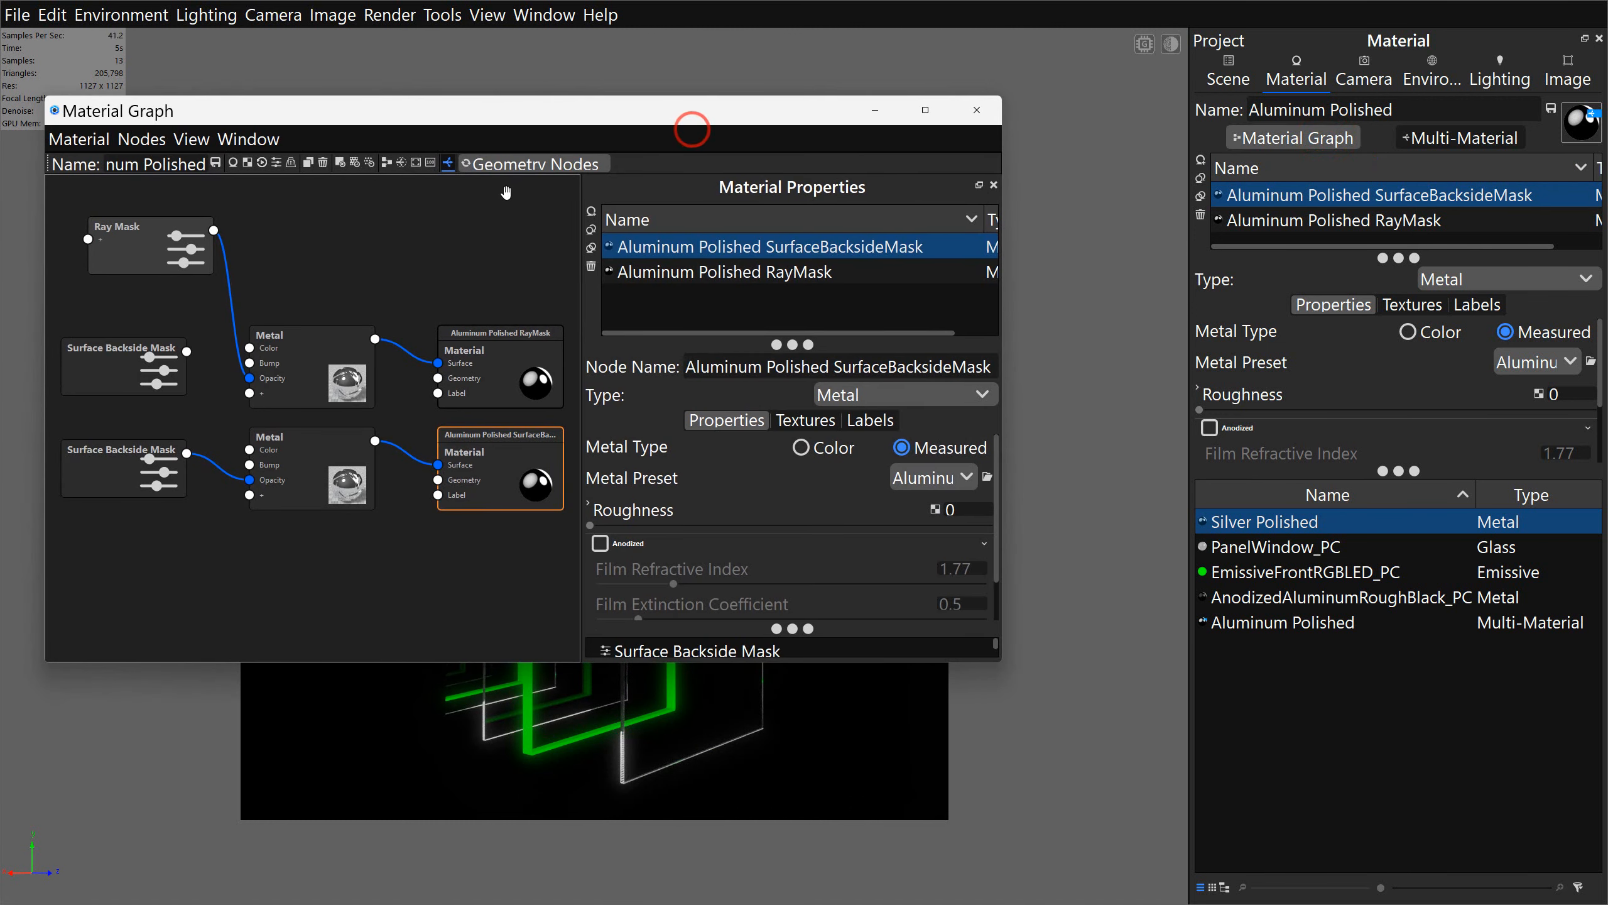
left_click(386, 162)
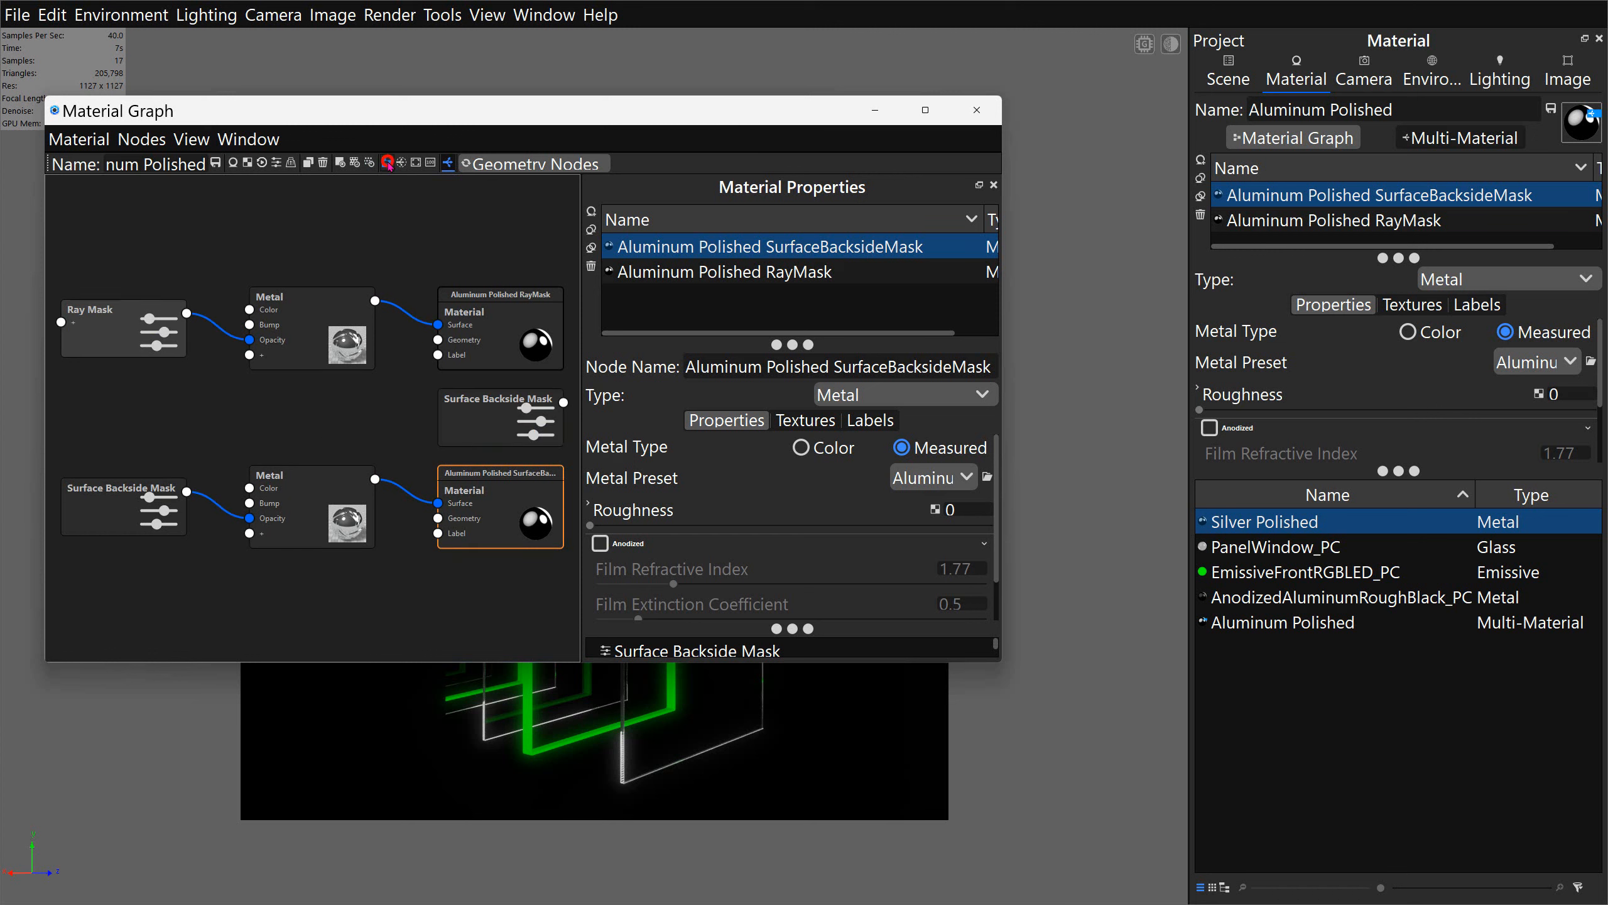
Step: Delete the unconnected Surface Backside Mask node between the two material branches
left_click(483, 421)
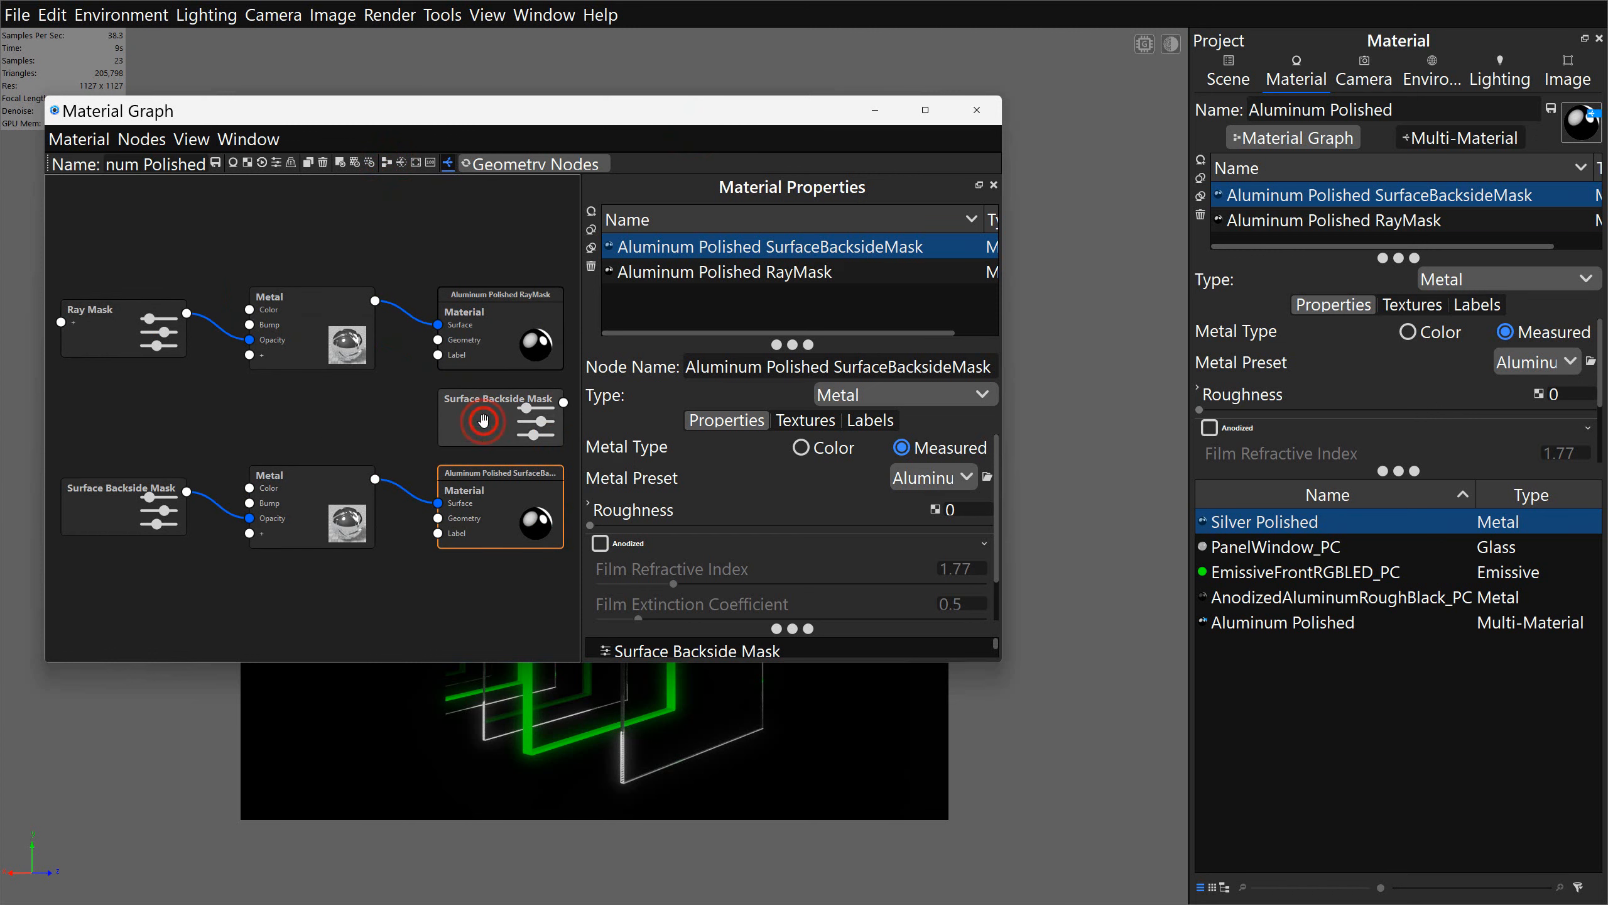
right_click(483, 422)
left_click(484, 412)
right_click(485, 410)
left_click(487, 417)
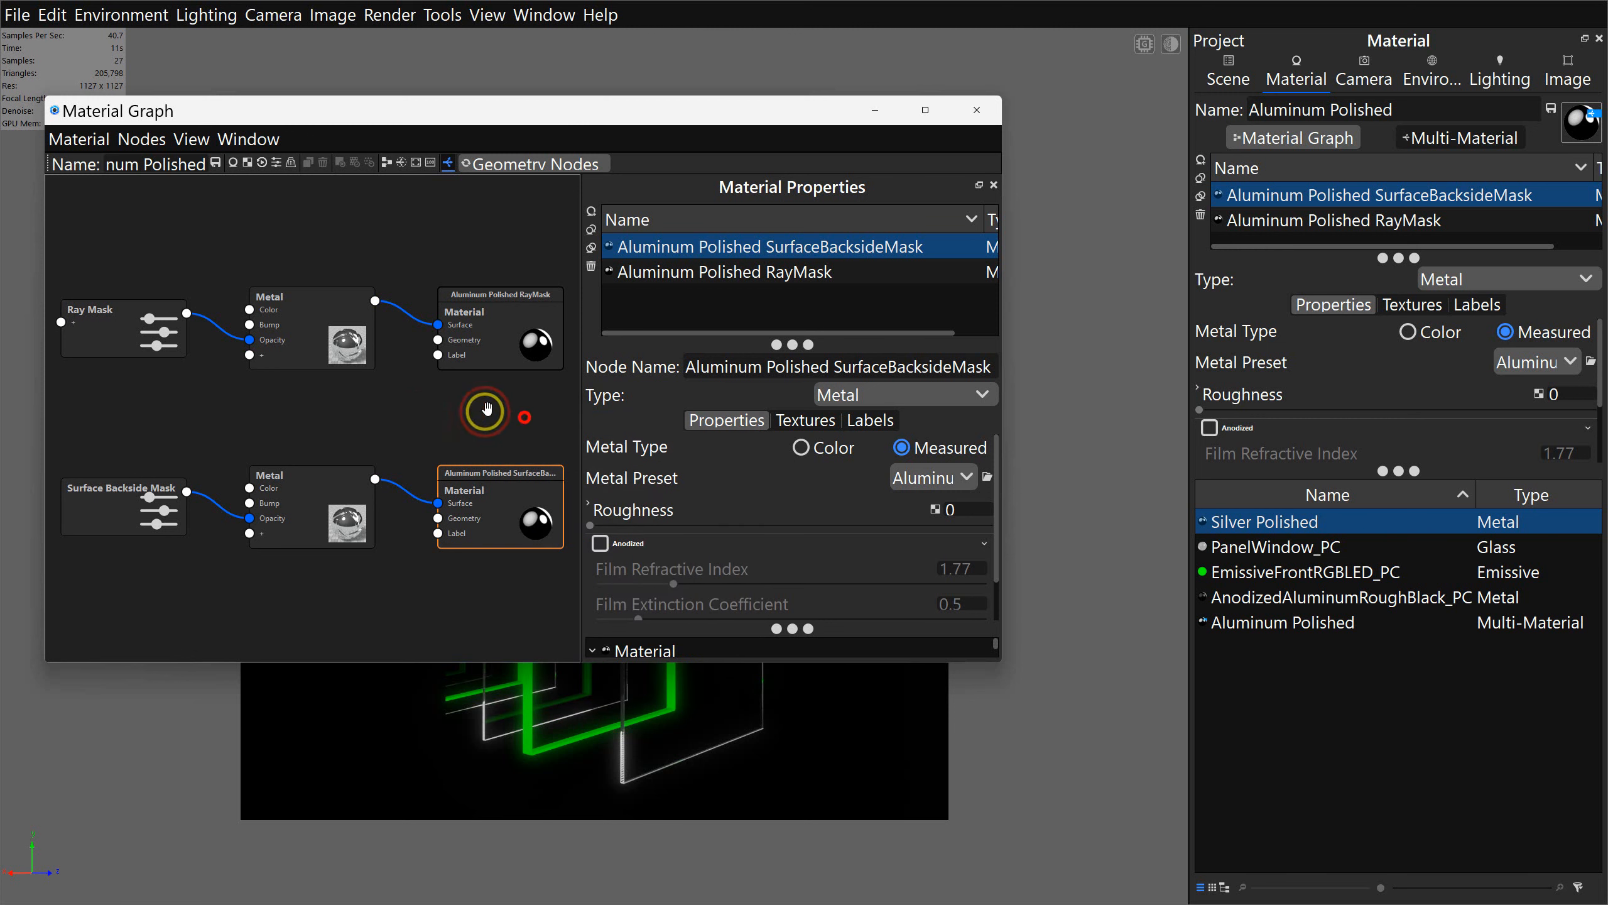
Step: Isolate the SurfaceBacksideMask sub-material's nodes and rearrange them with the Surface Backside Mask node below and to the left of the Metal node
left_click_drag(495, 511, 493, 509)
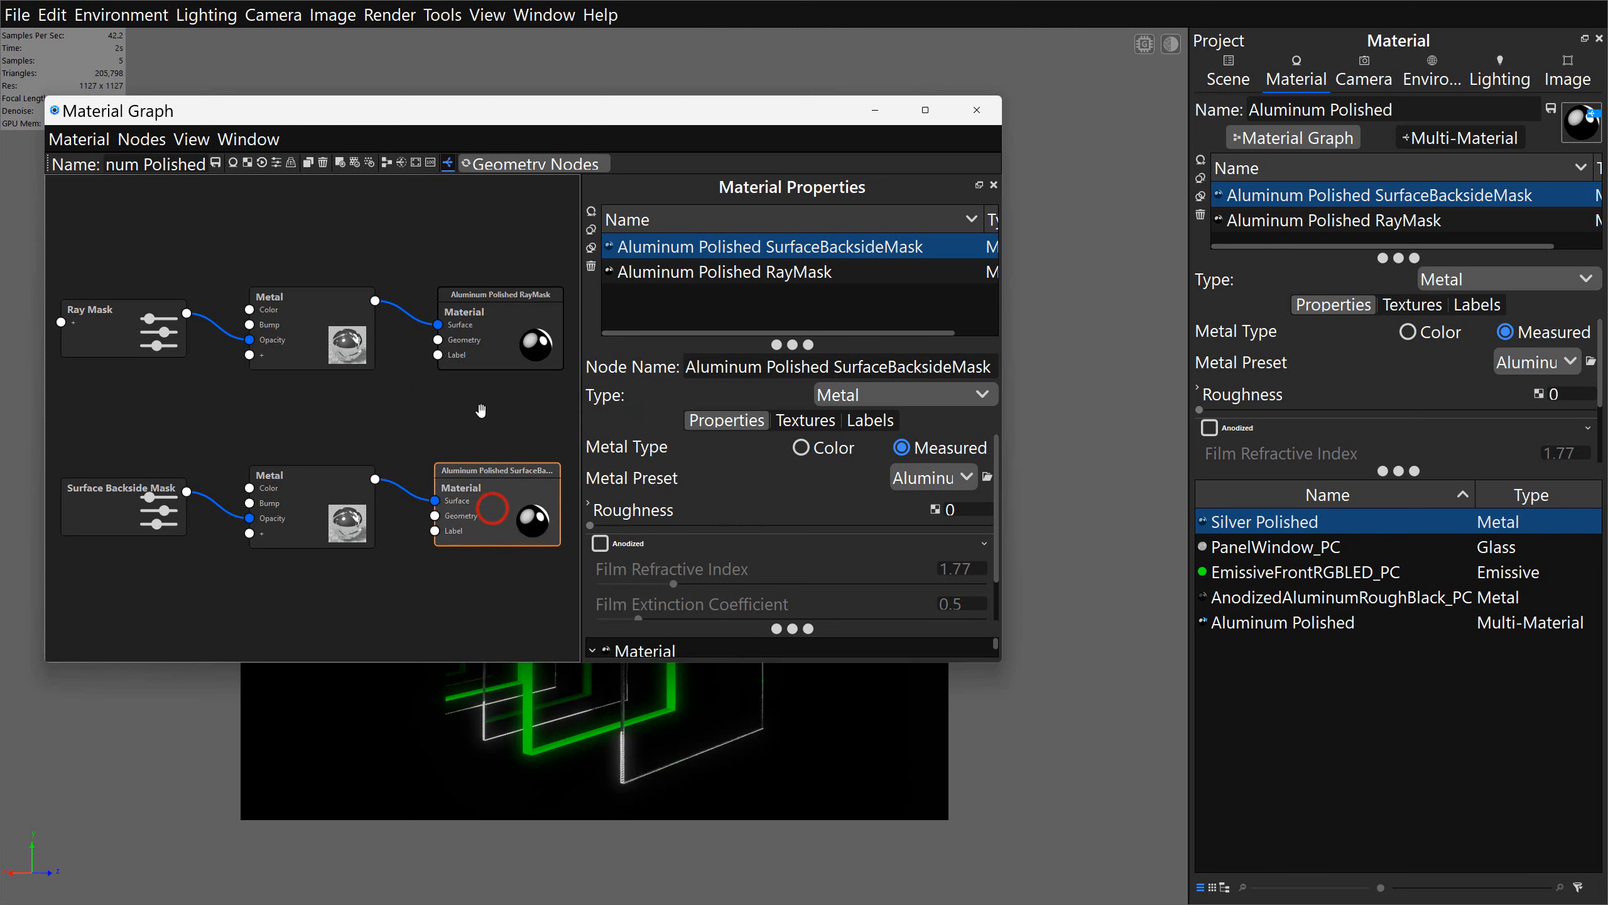
left_click(401, 162)
left_click_drag(151, 514, 148, 291)
left_click_drag(312, 521, 309, 362)
left_click_drag(471, 497, 461, 290)
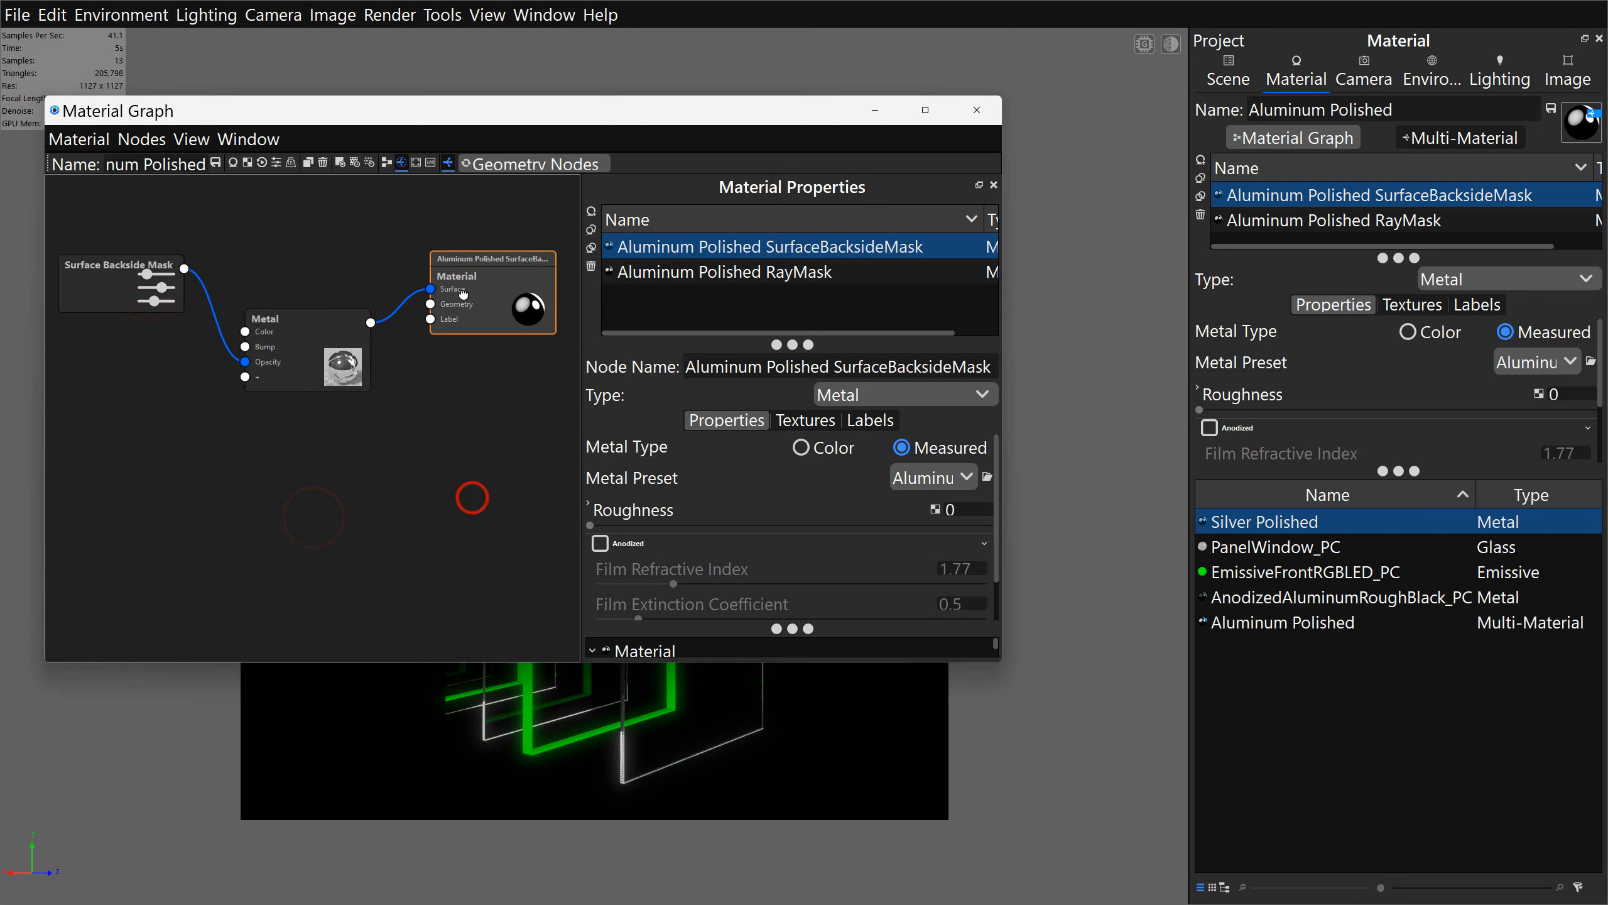
left_click_drag(298, 371, 301, 310)
left_click_drag(99, 295, 120, 446)
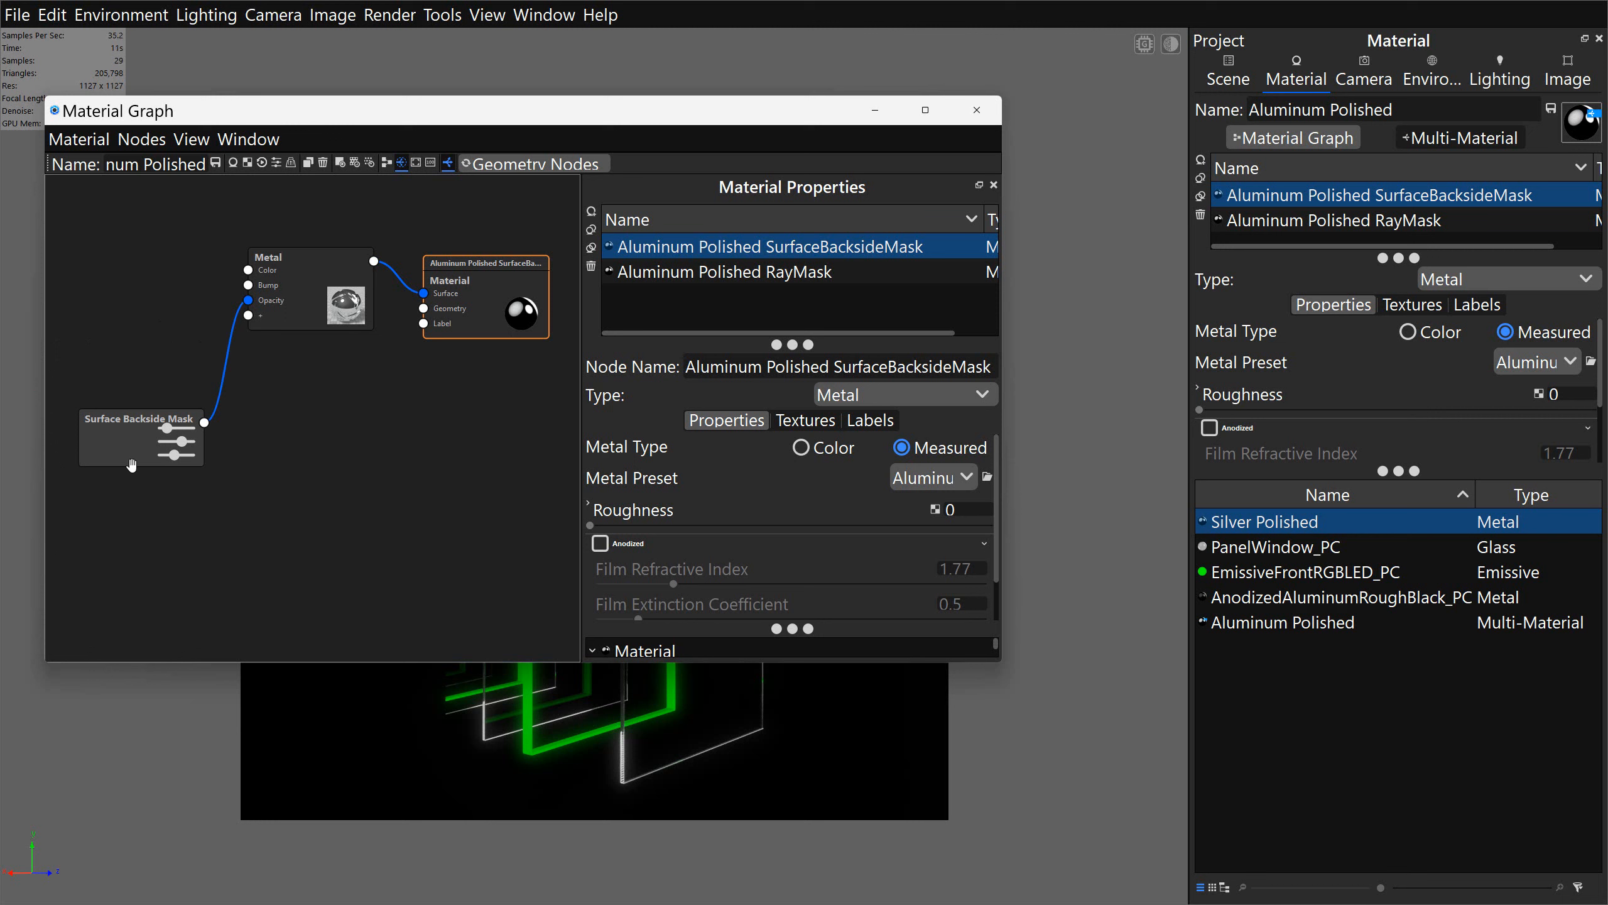
left_click_drag(149, 454, 180, 393)
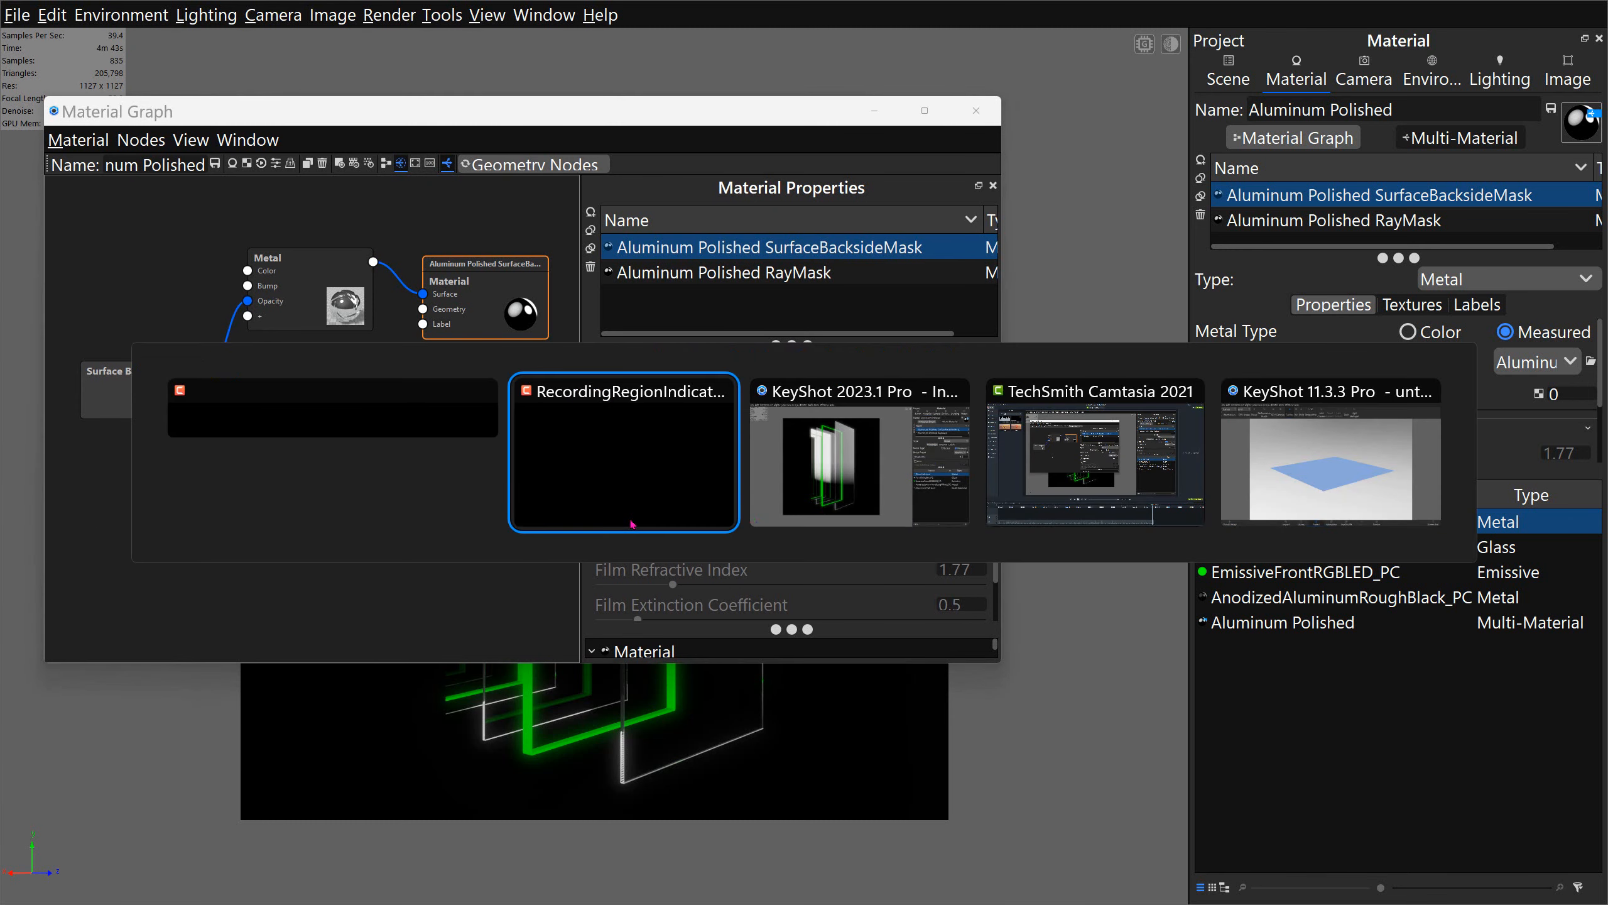
Step: Switch to the untitled.bip scene in KeyShot 11.3.3 and view the Experimental features option in the General preferences
key("alt+Tab")
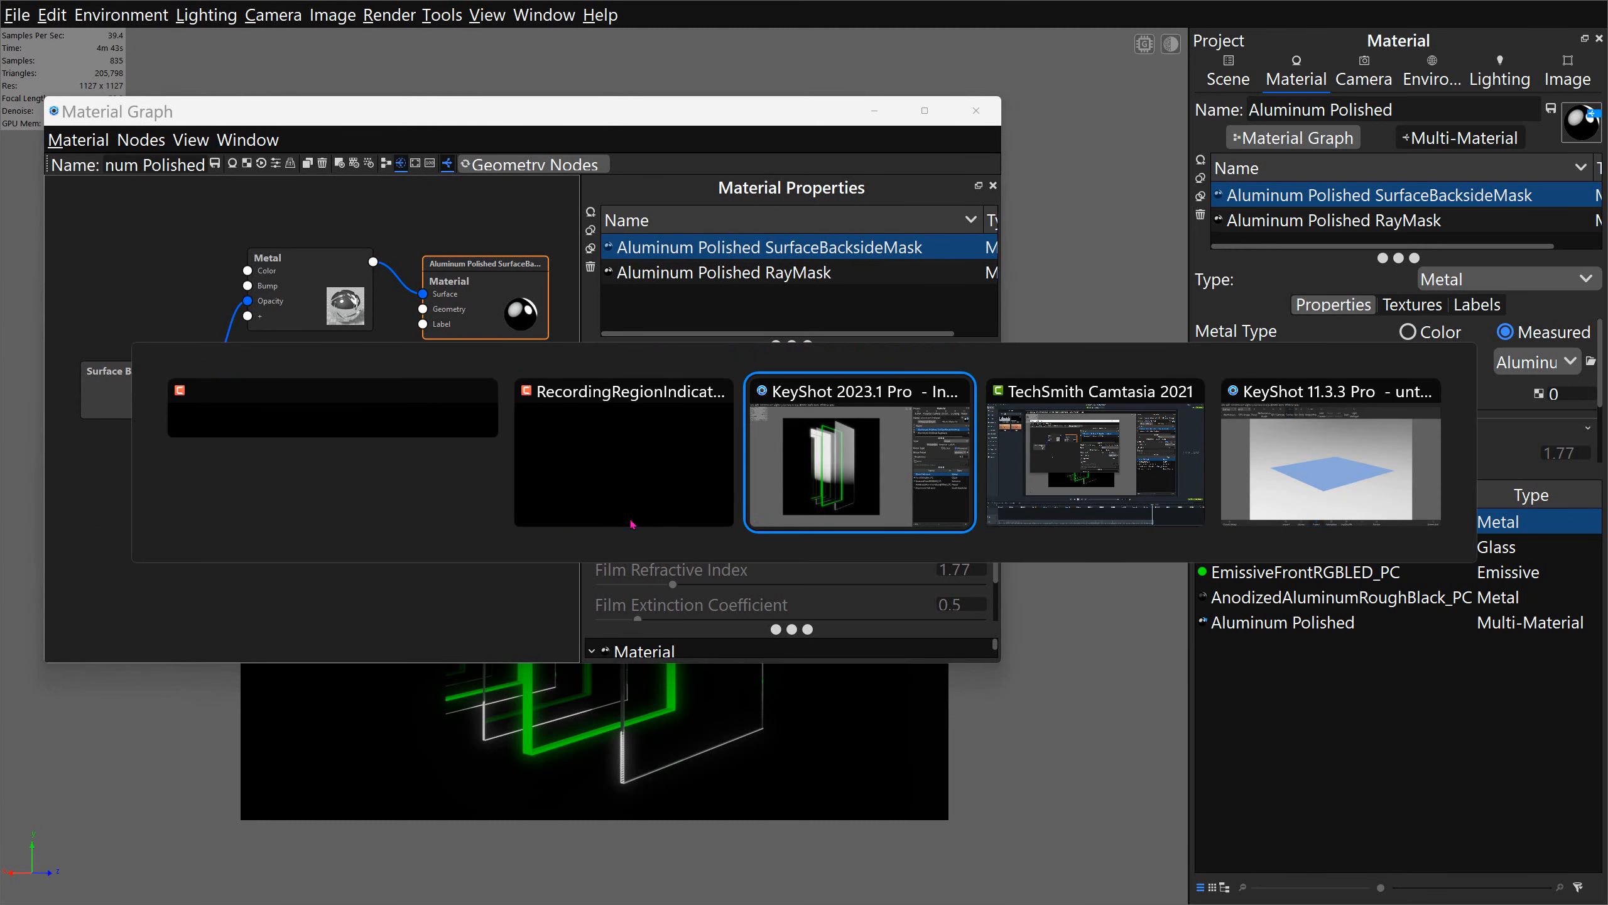
key("alt+Tab")
key("alt+Tab")
left_click_drag(788, 475, 646, 420)
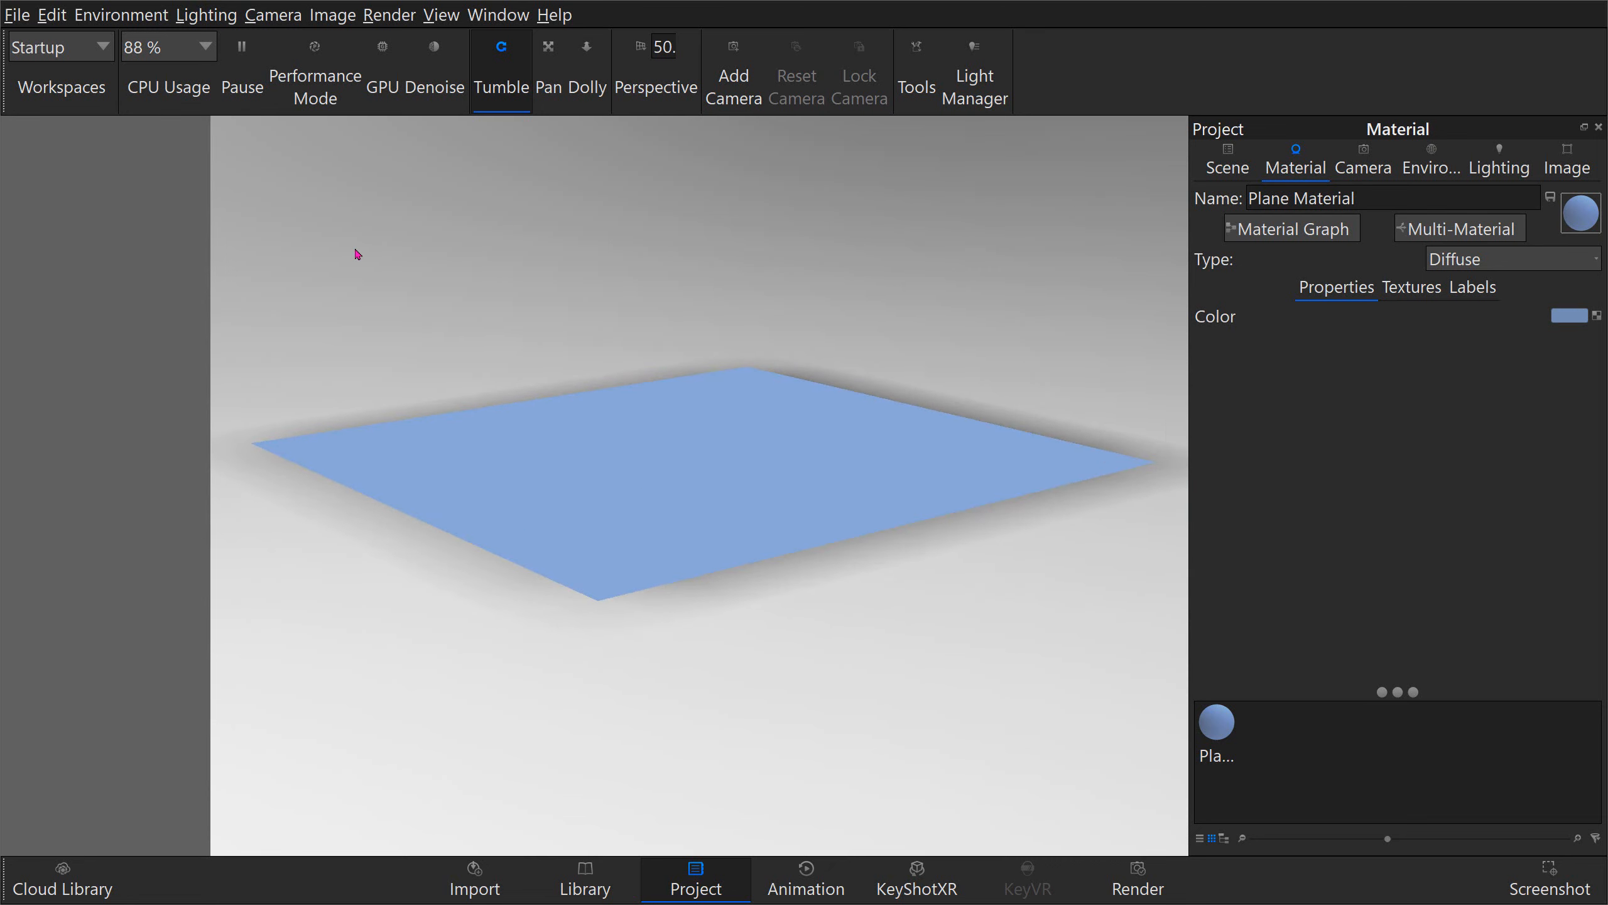
mouse_move(517, 312)
left_mouse_down()
mouse_move(531, 359)
mouse_move(517, 312)
left_mouse_up()
left_click(53, 15)
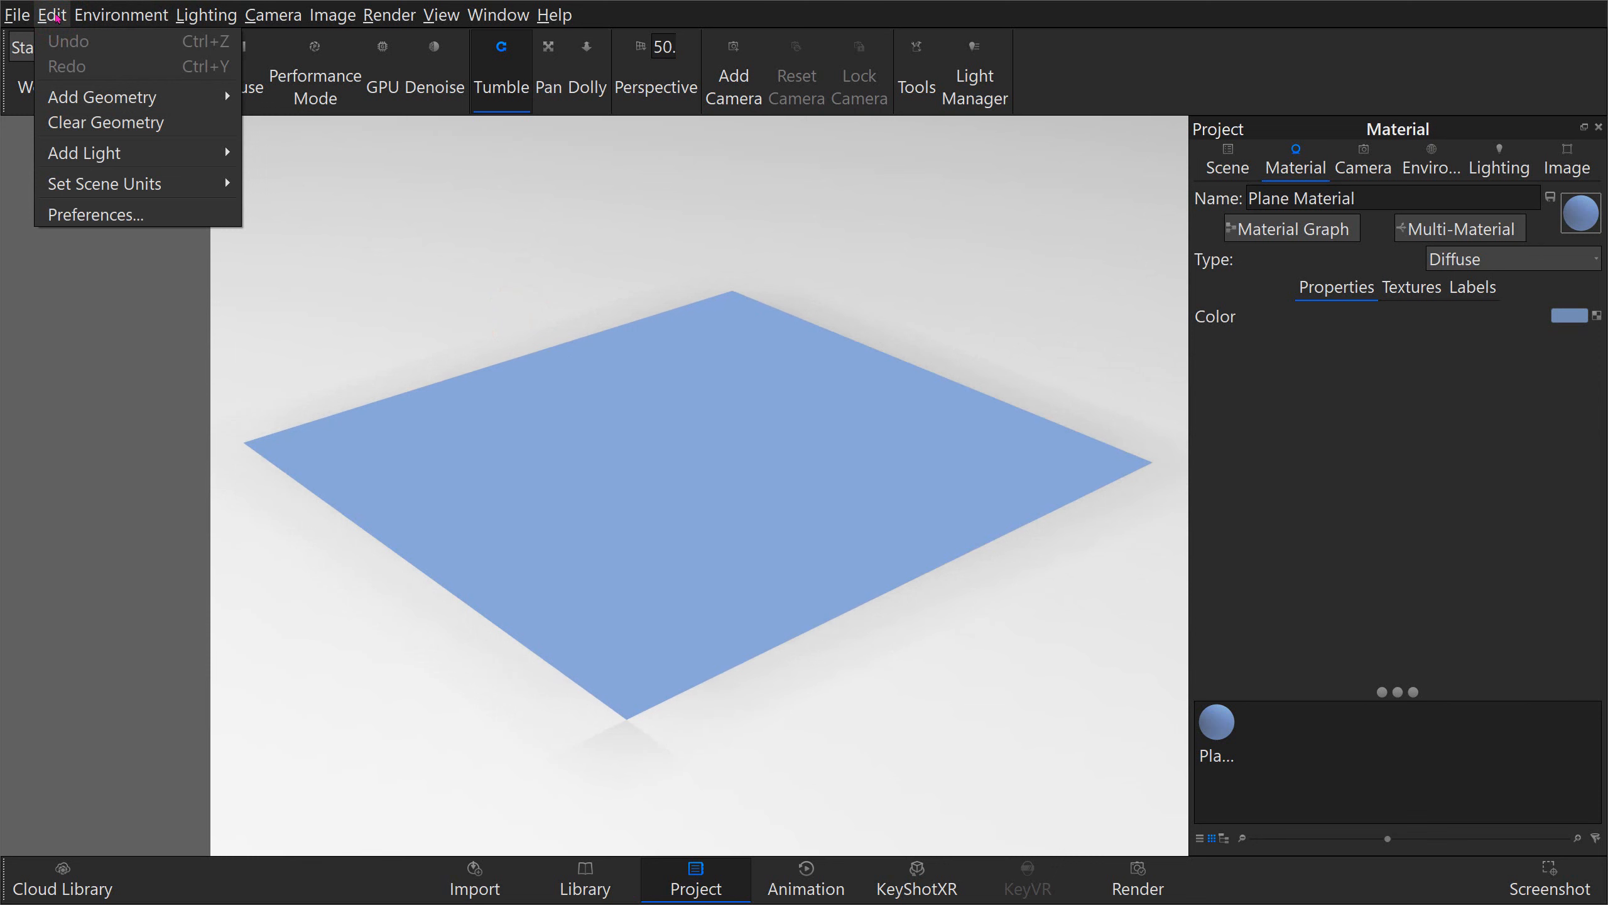
left_click(100, 213)
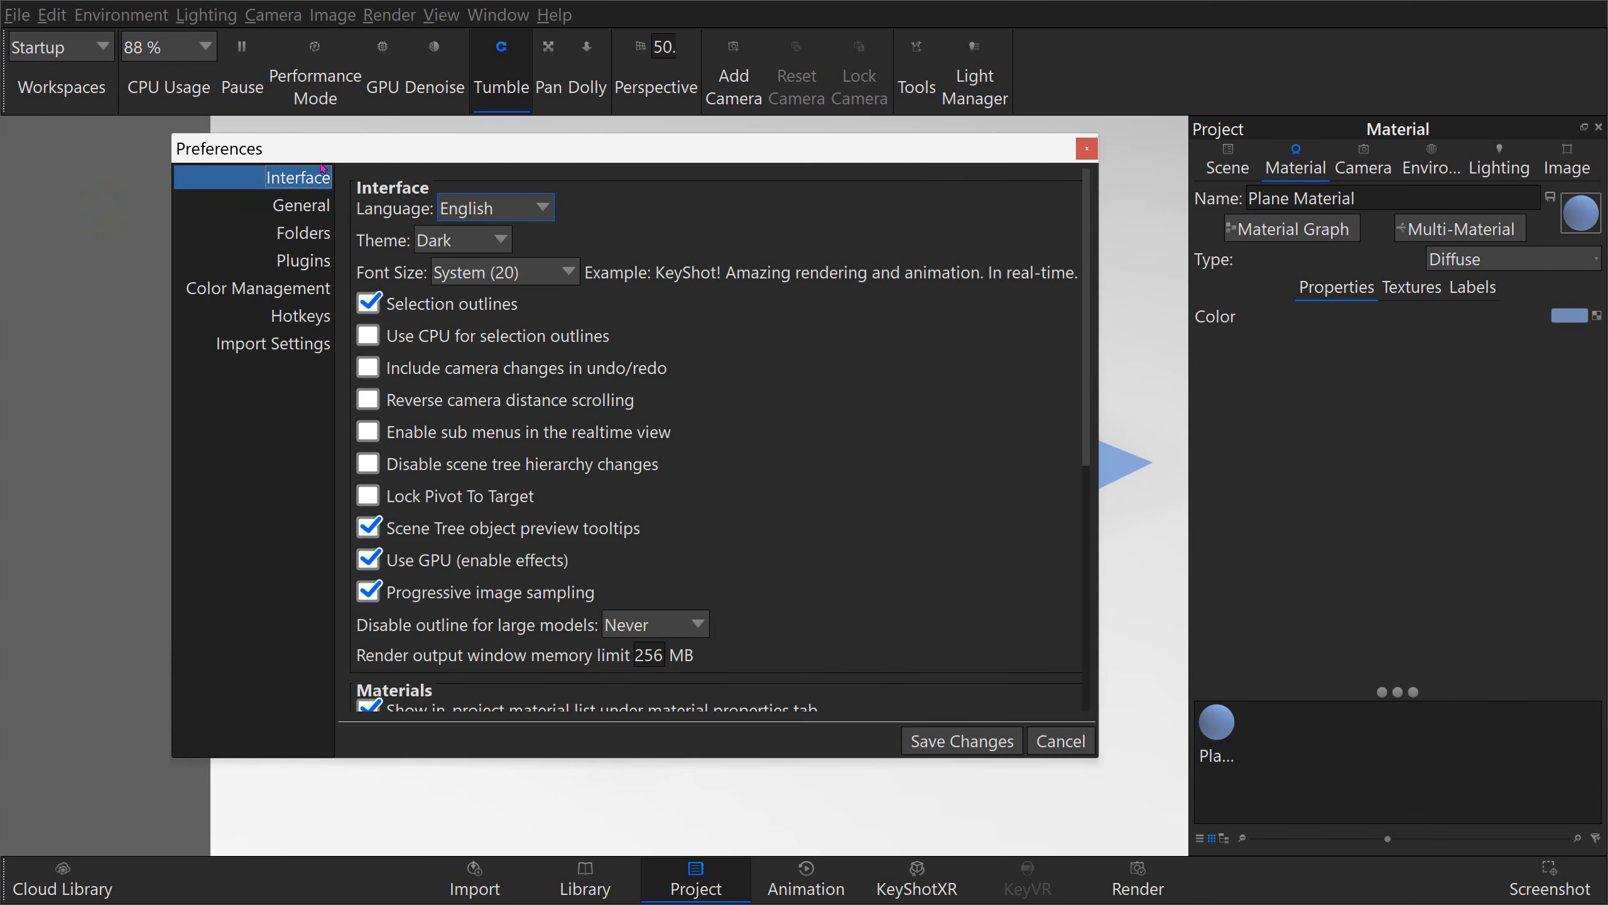
left_click_drag(271, 144, 326, 149)
left_click(340, 211)
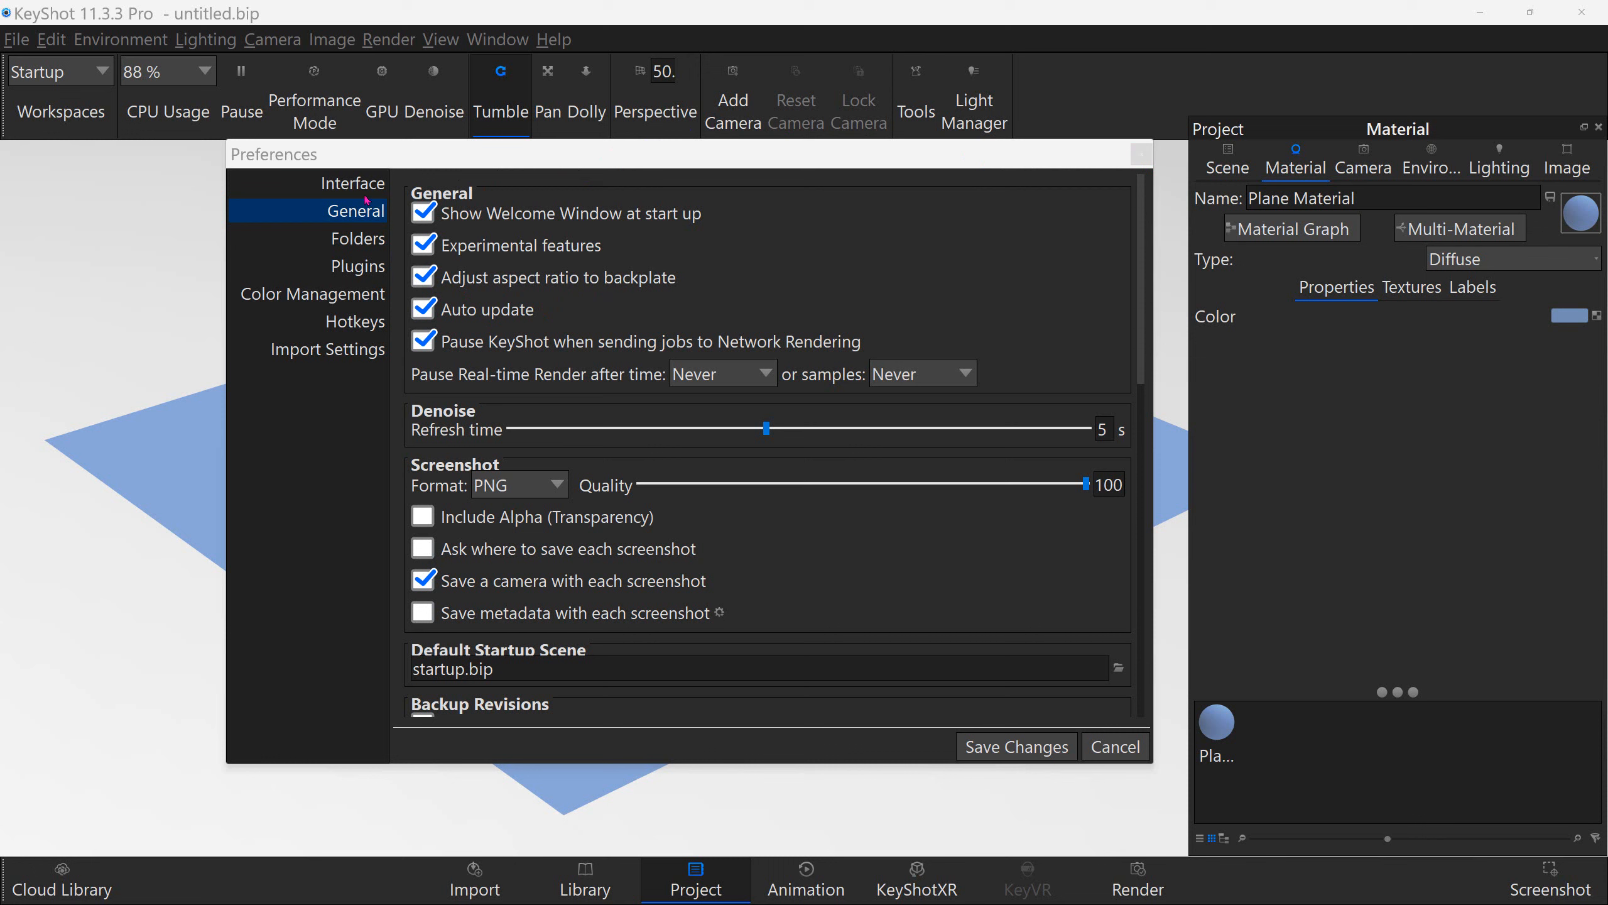
Step: View the Resources folder location in the preferences, and switch to the KeyShot 11 folder containing KS11Settings.xml in File Explorer
left_click(352, 240)
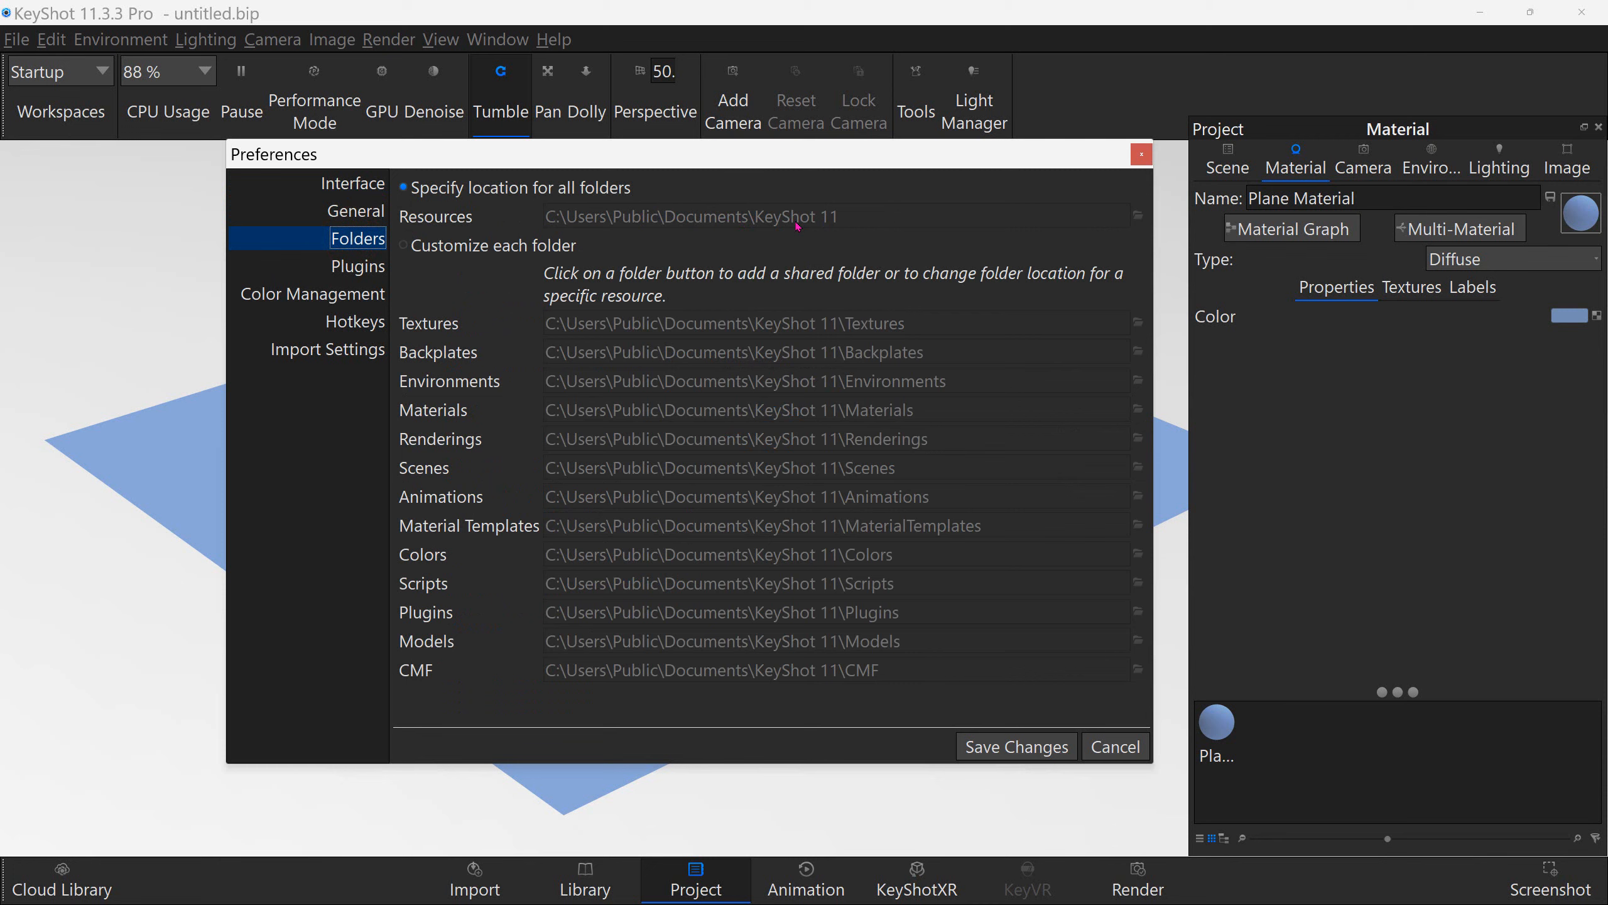
mouse_move(810, 224)
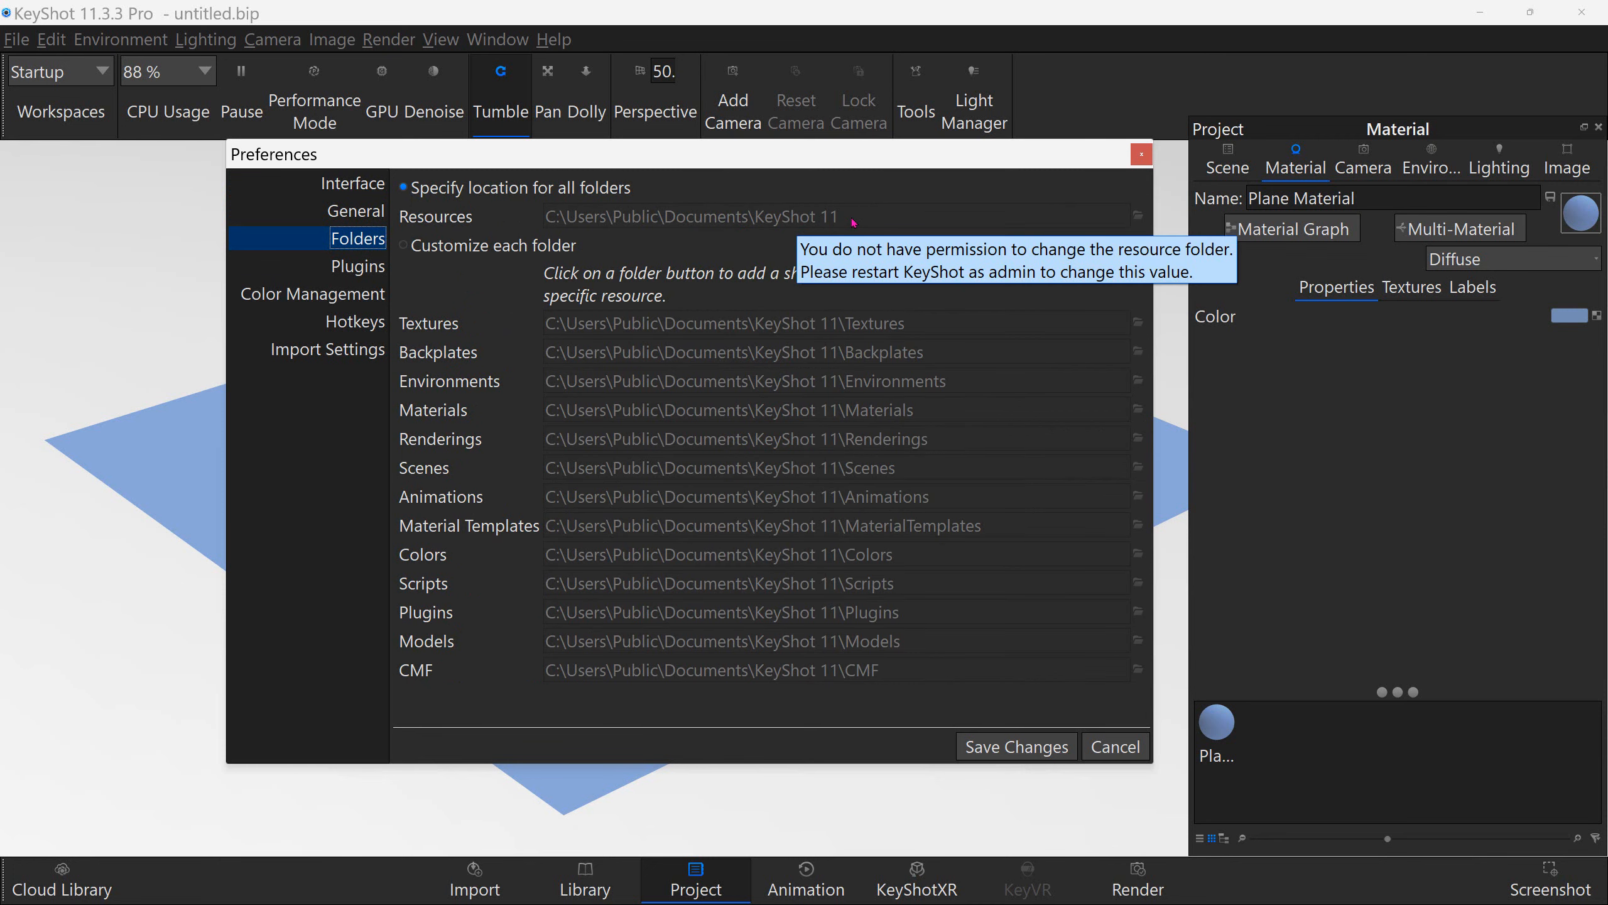
key("alt+Tab")
key("alt+Tab")
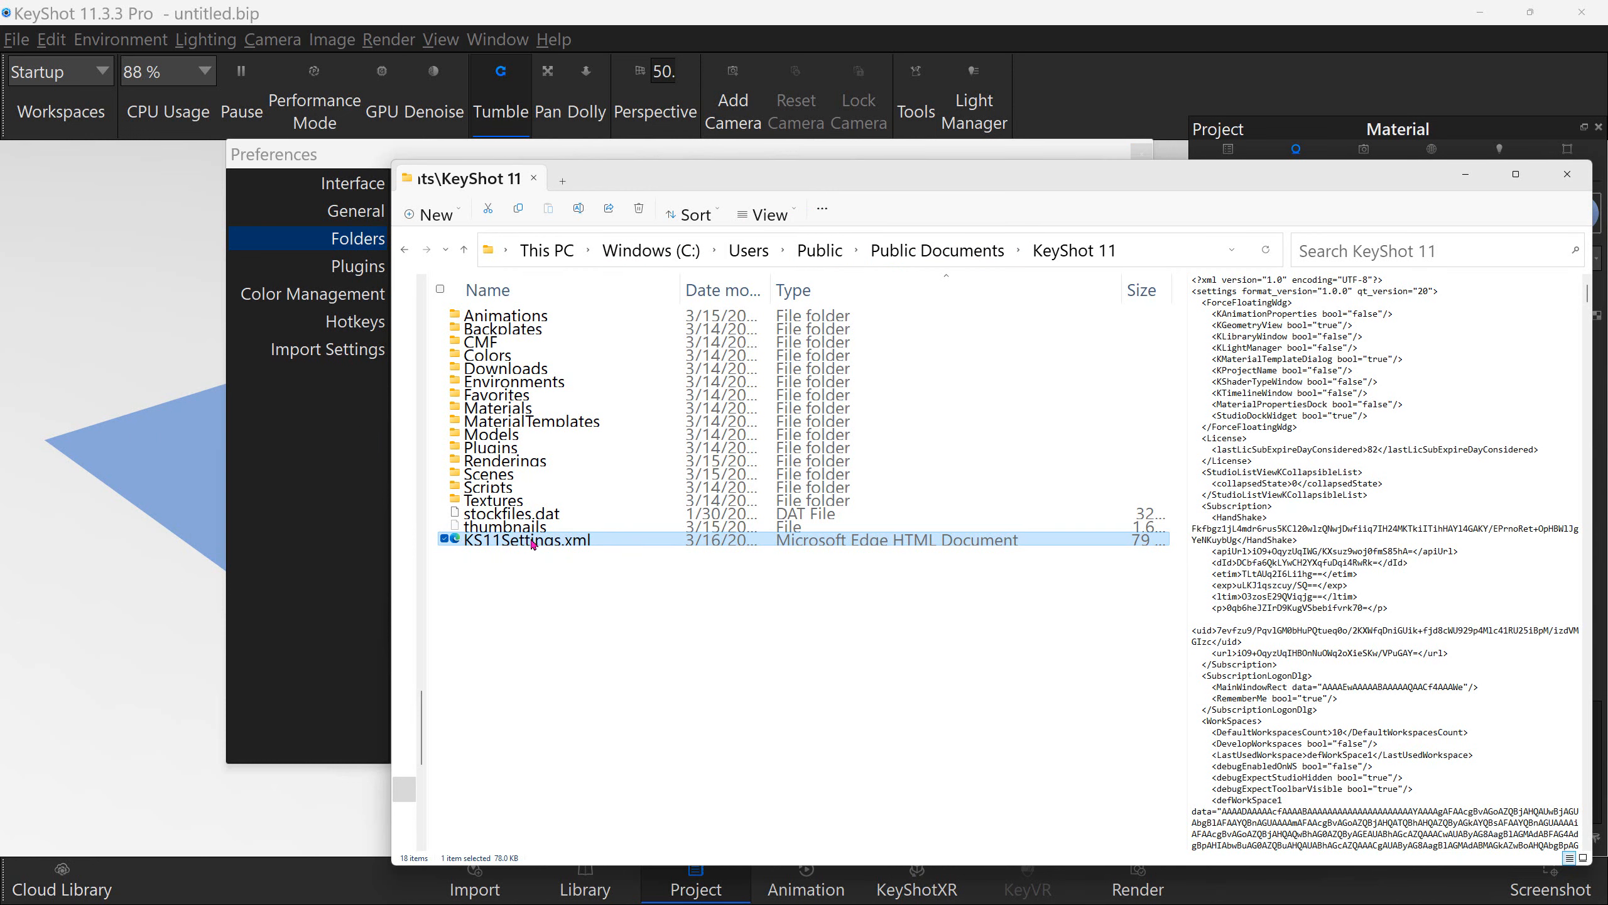
Step: Switch to KS11Settings.xml in the text editor, highlight the experimental_features bool="true" line, and close the file, folder and preferences
key("alt+Tab")
key("alt+Tab")
key("alt+Tab")
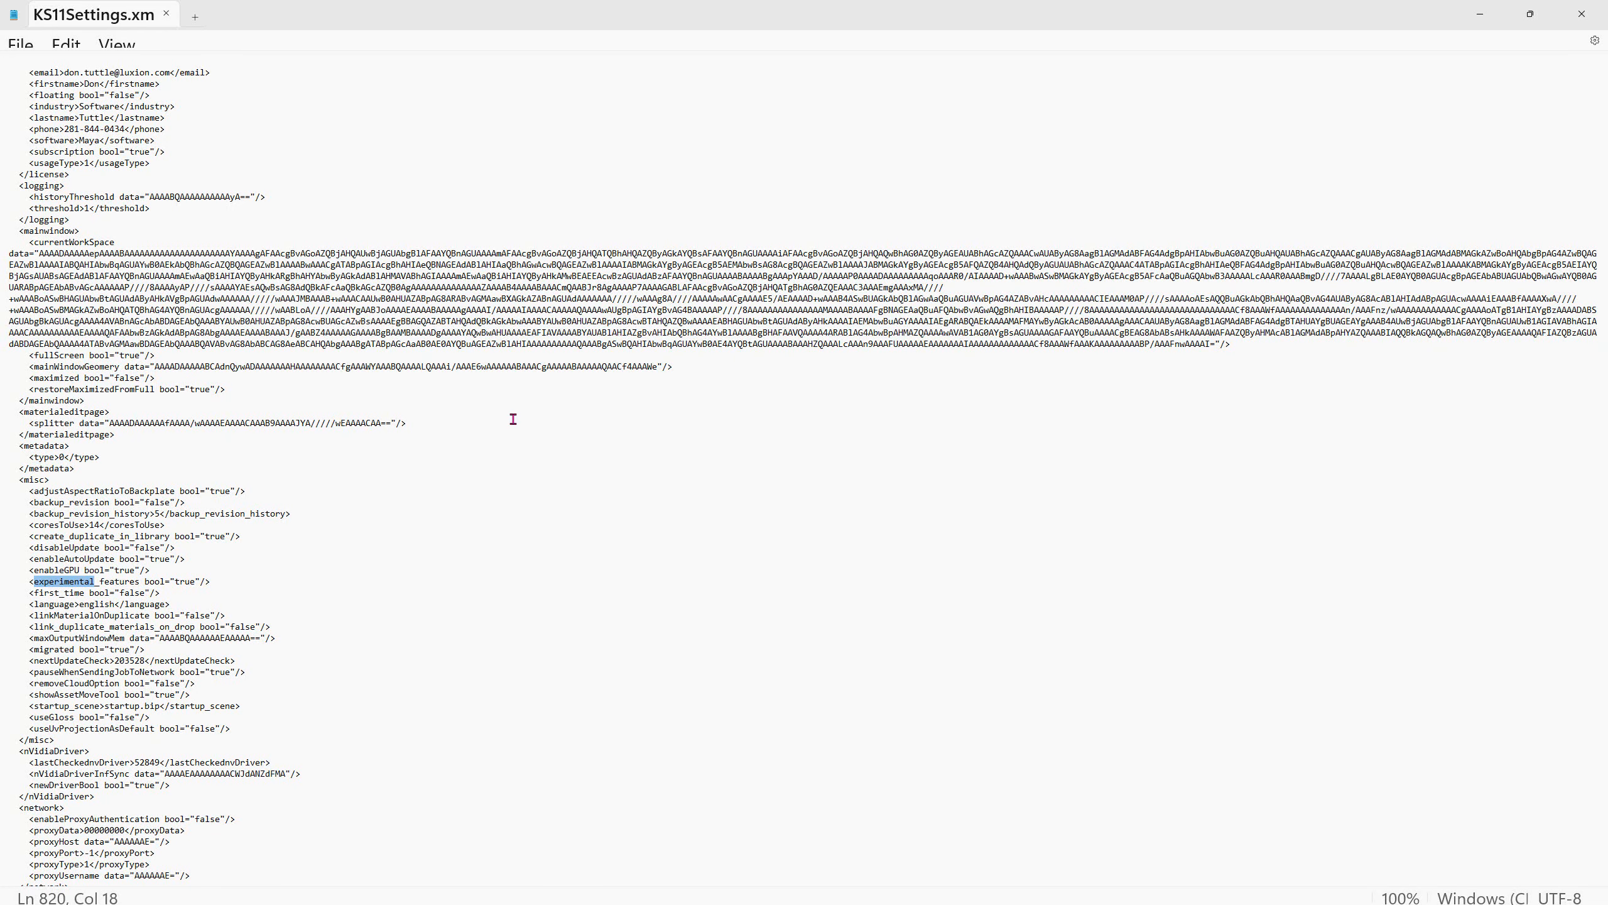
left_click_drag(232, 581, 28, 581)
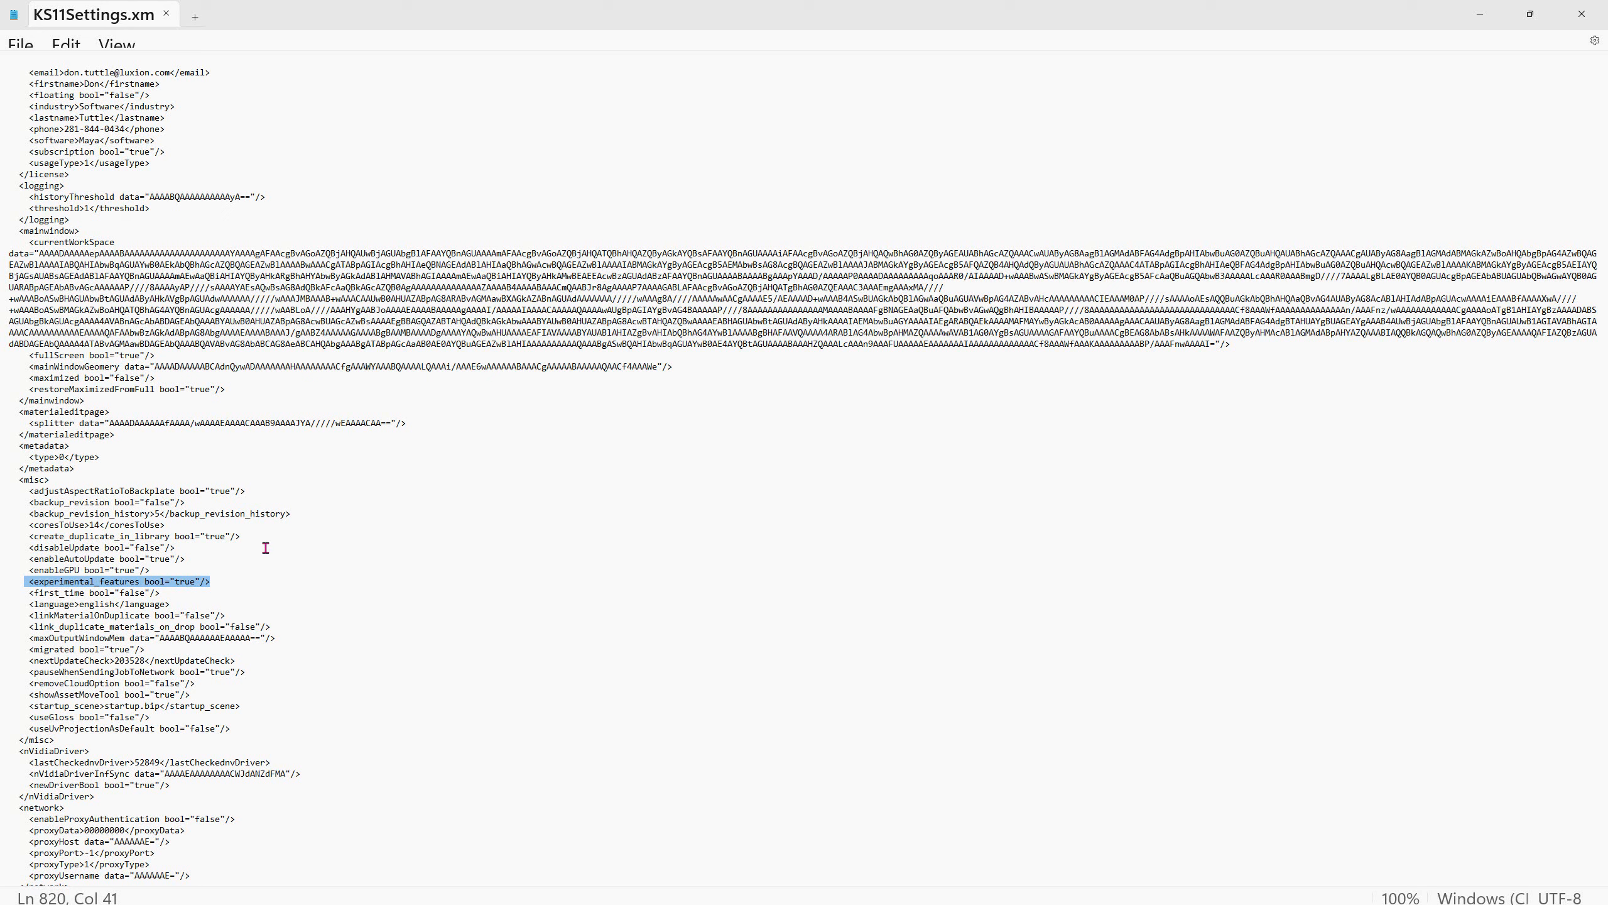
left_click(1581, 14)
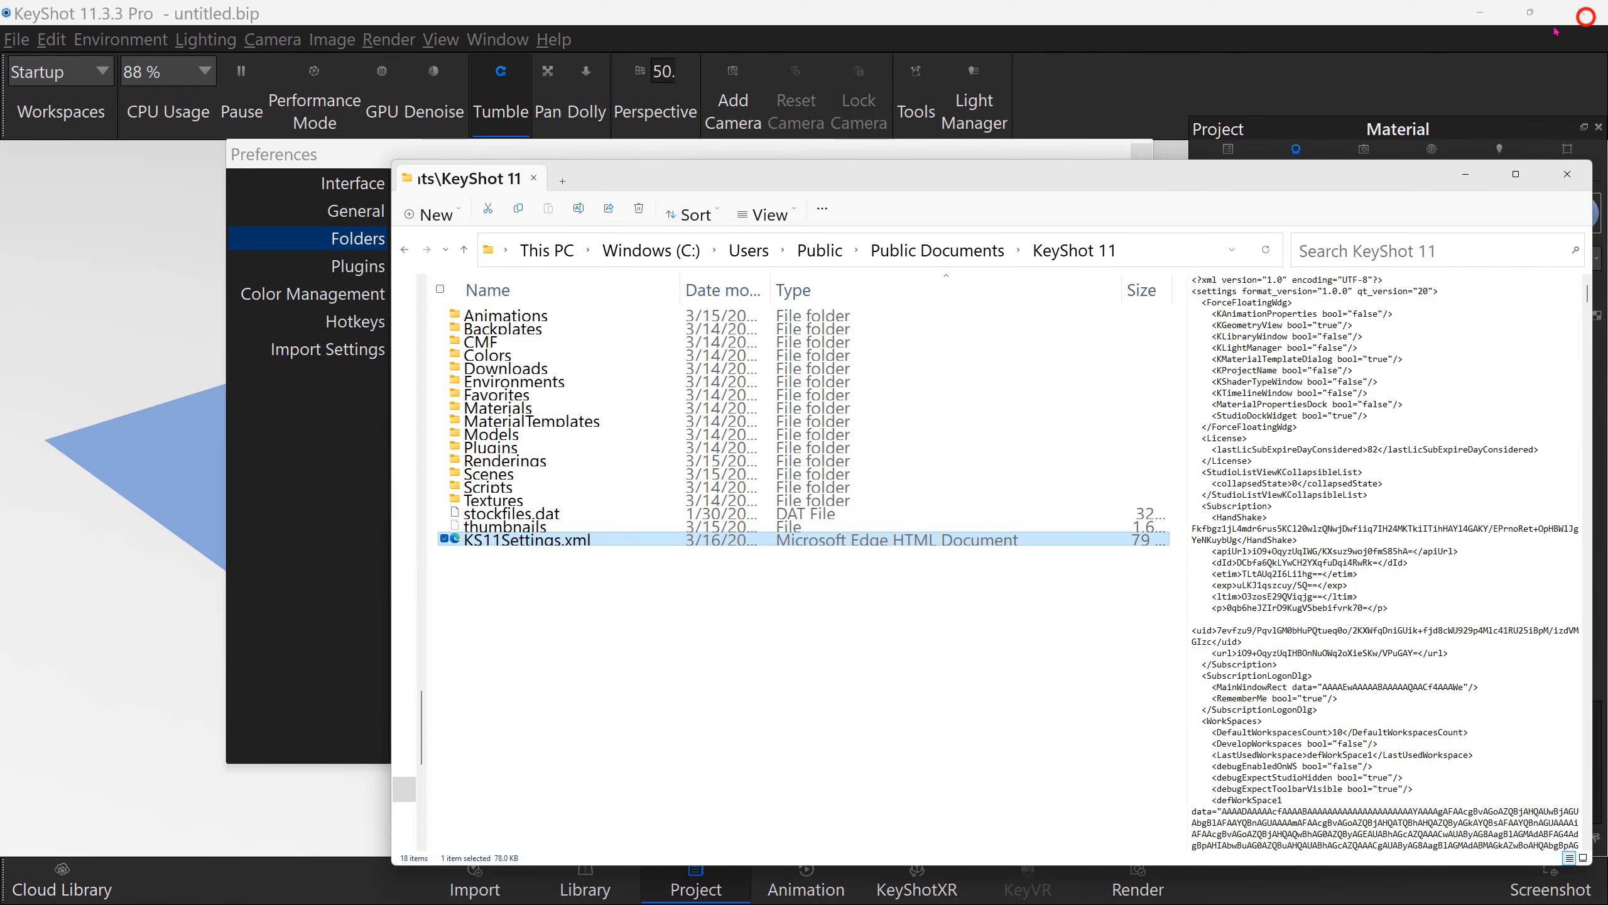
left_click(1565, 175)
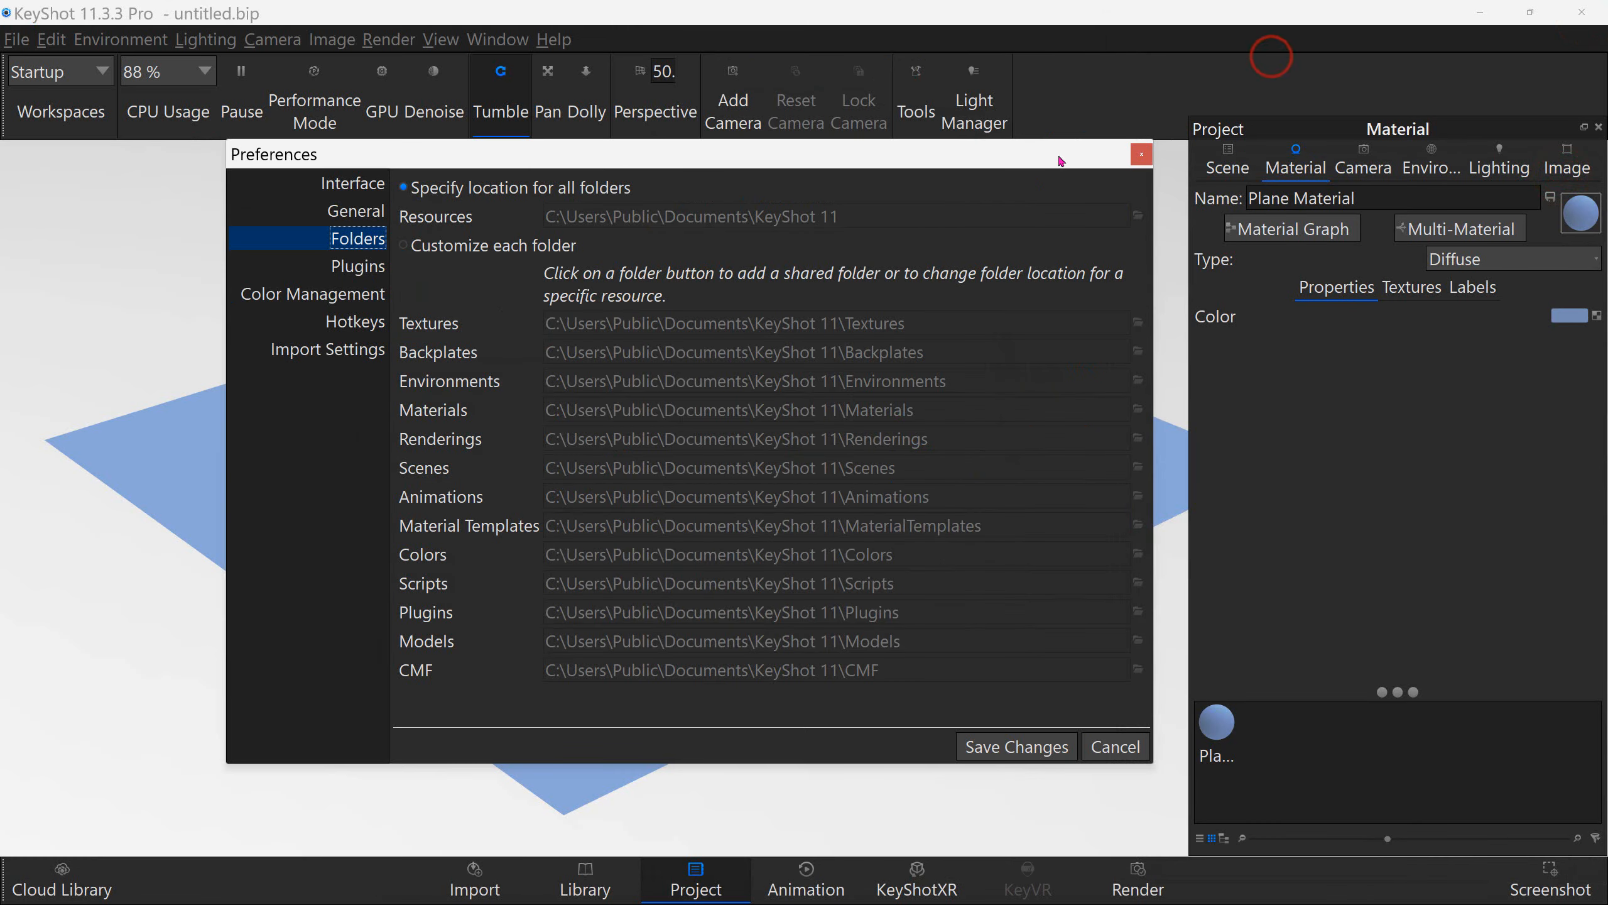
left_click(1140, 154)
Step: Open the material graph of Plane Material and add a Surface Backside Mask utility node
left_click(1303, 233)
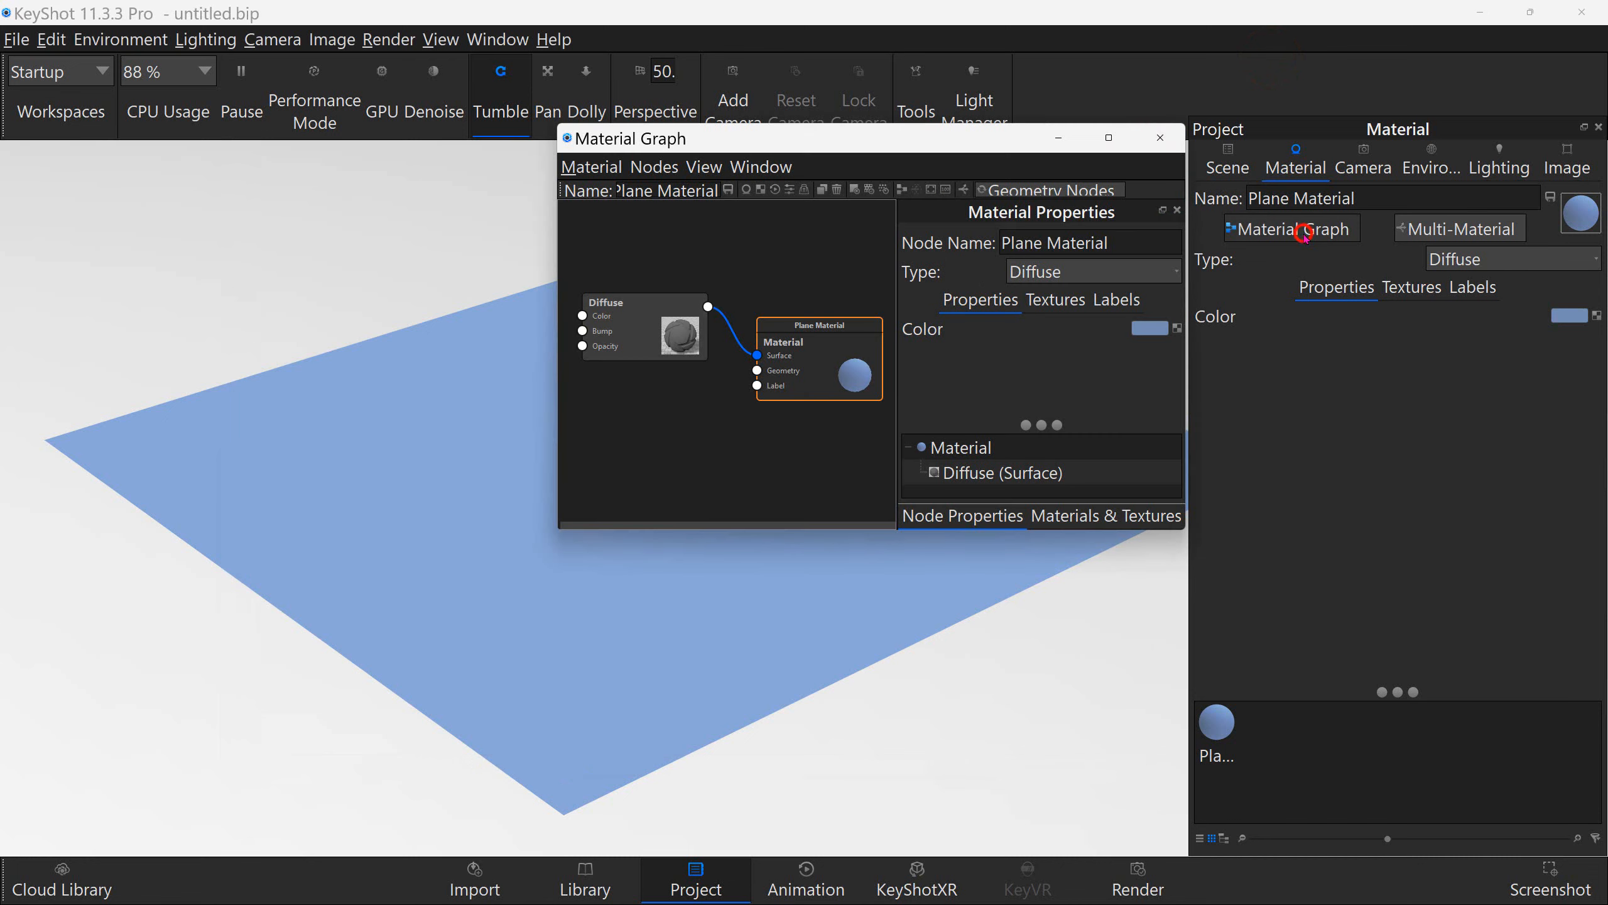
left_click_drag(916, 140, 591, 130)
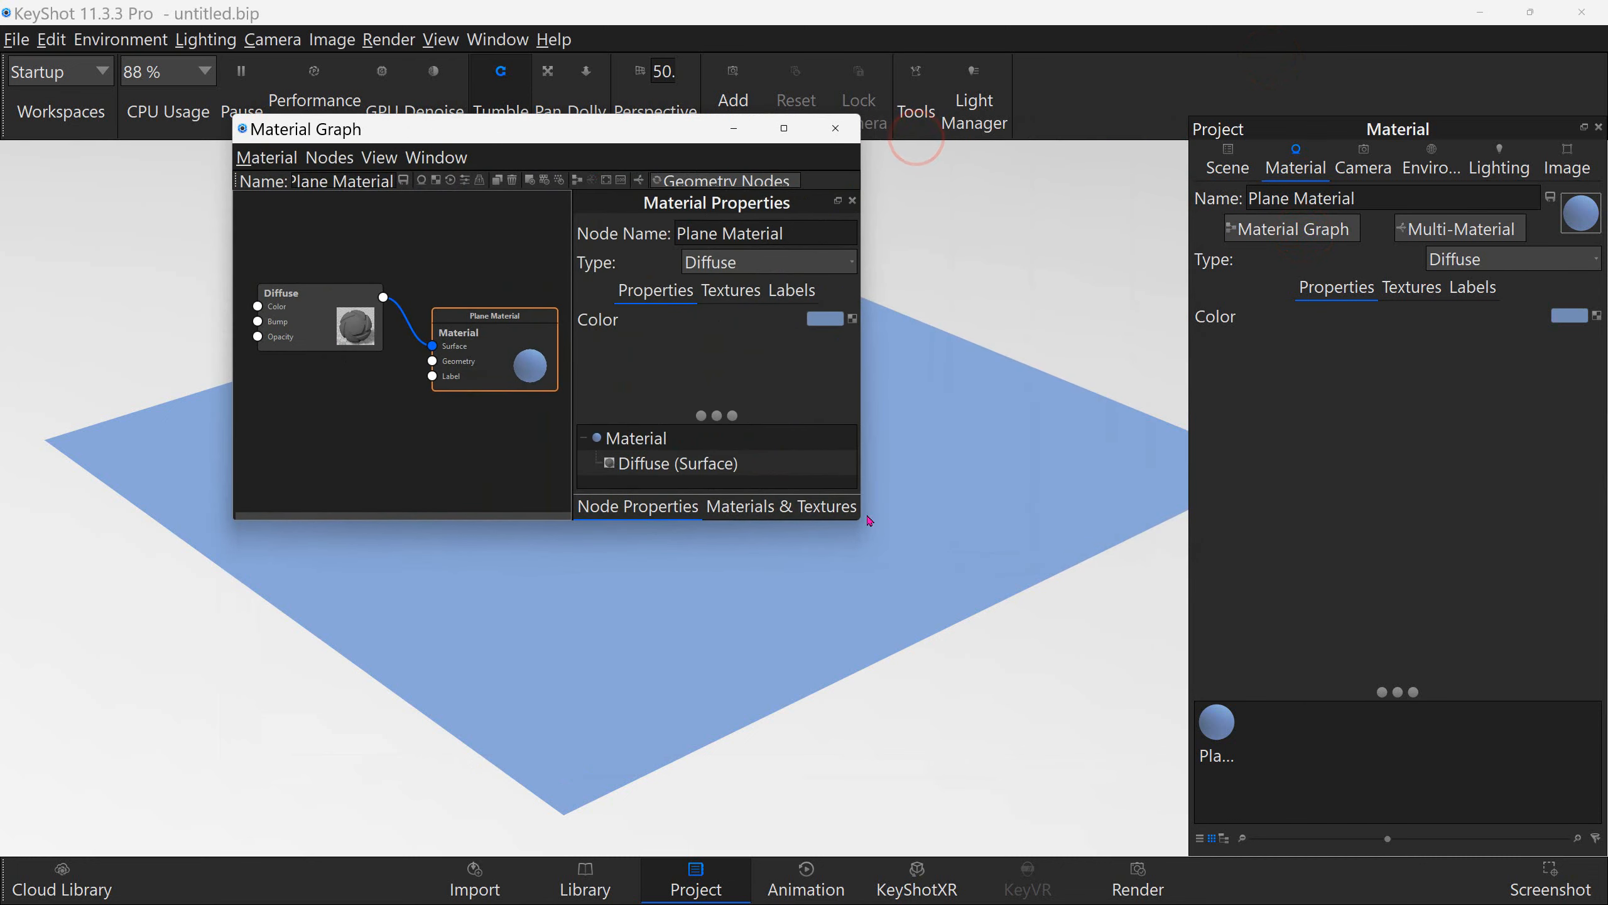
left_click_drag(861, 519, 1154, 672)
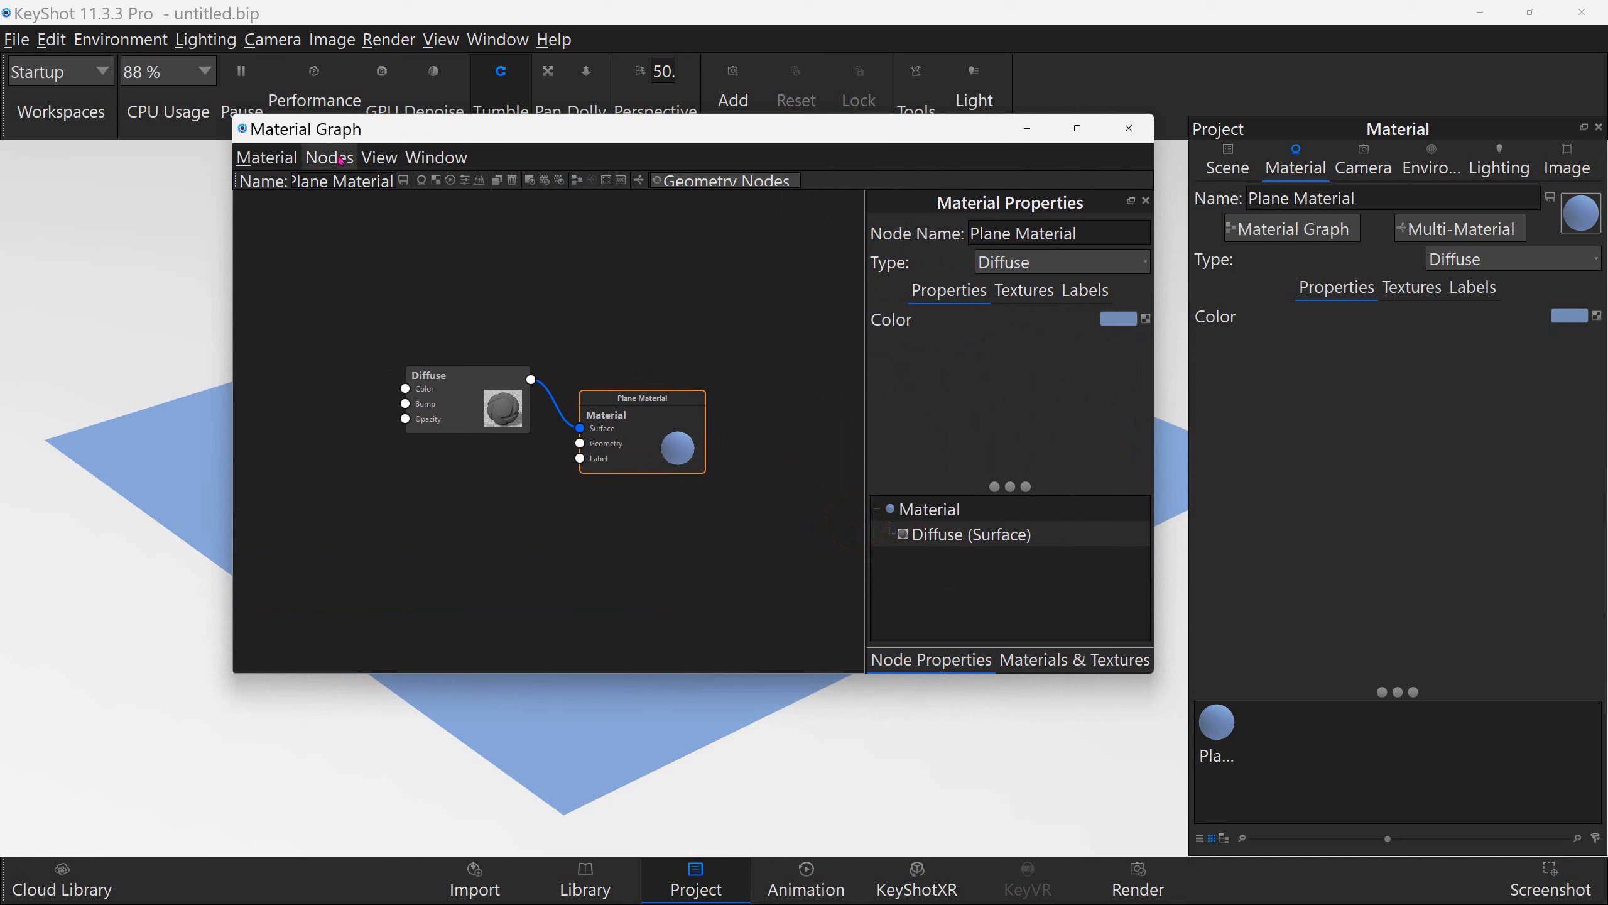
left_click(336, 159)
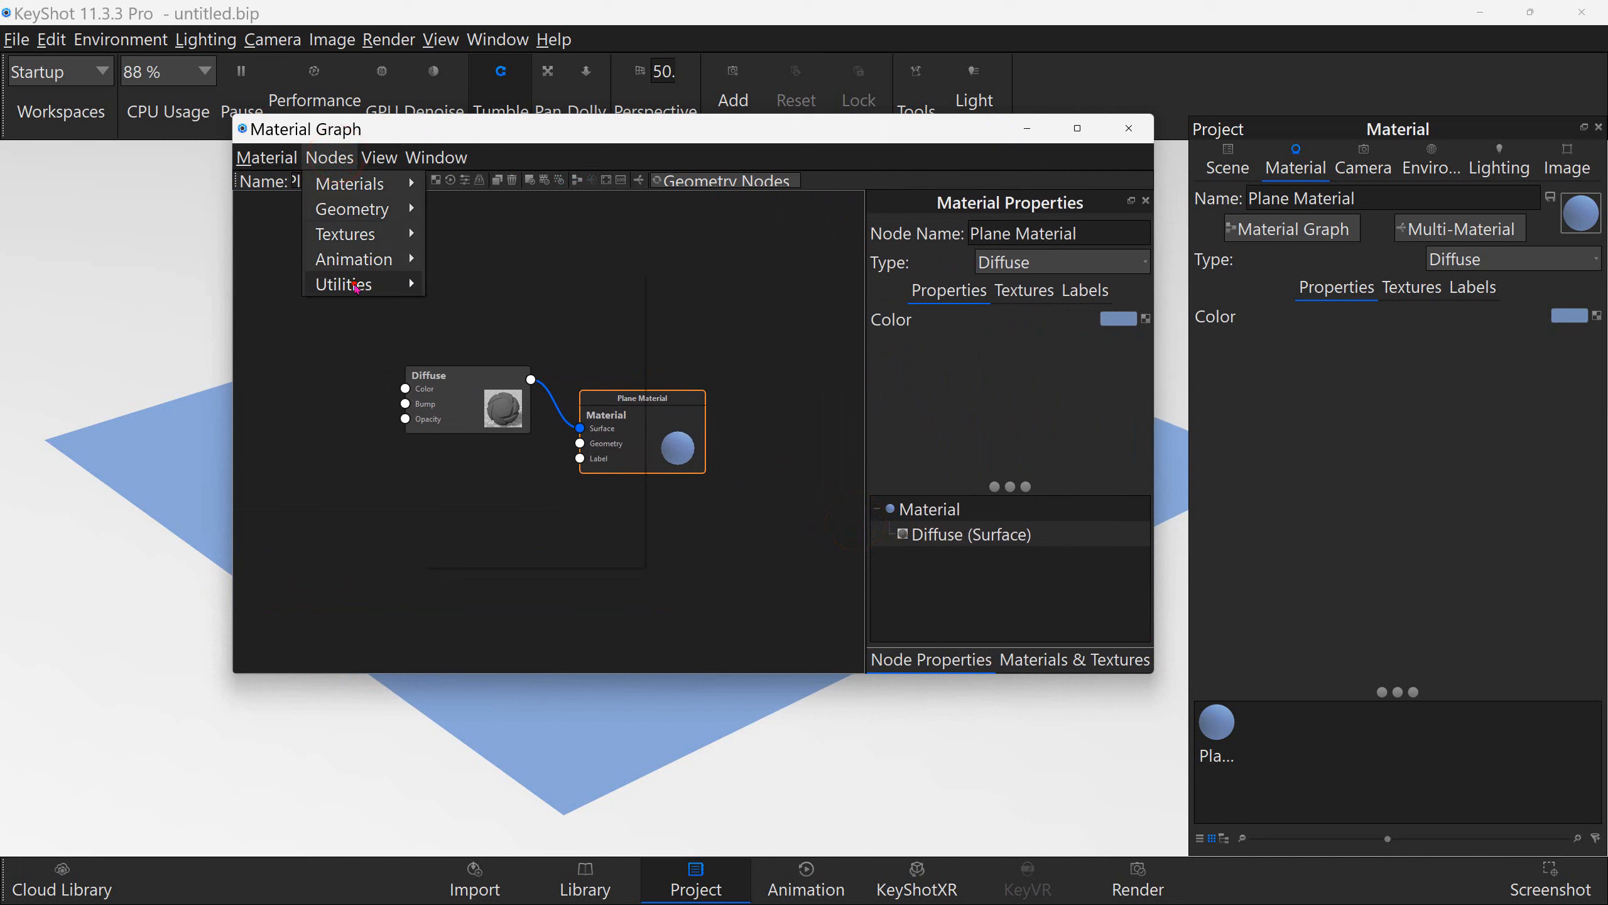
left_click(355, 285)
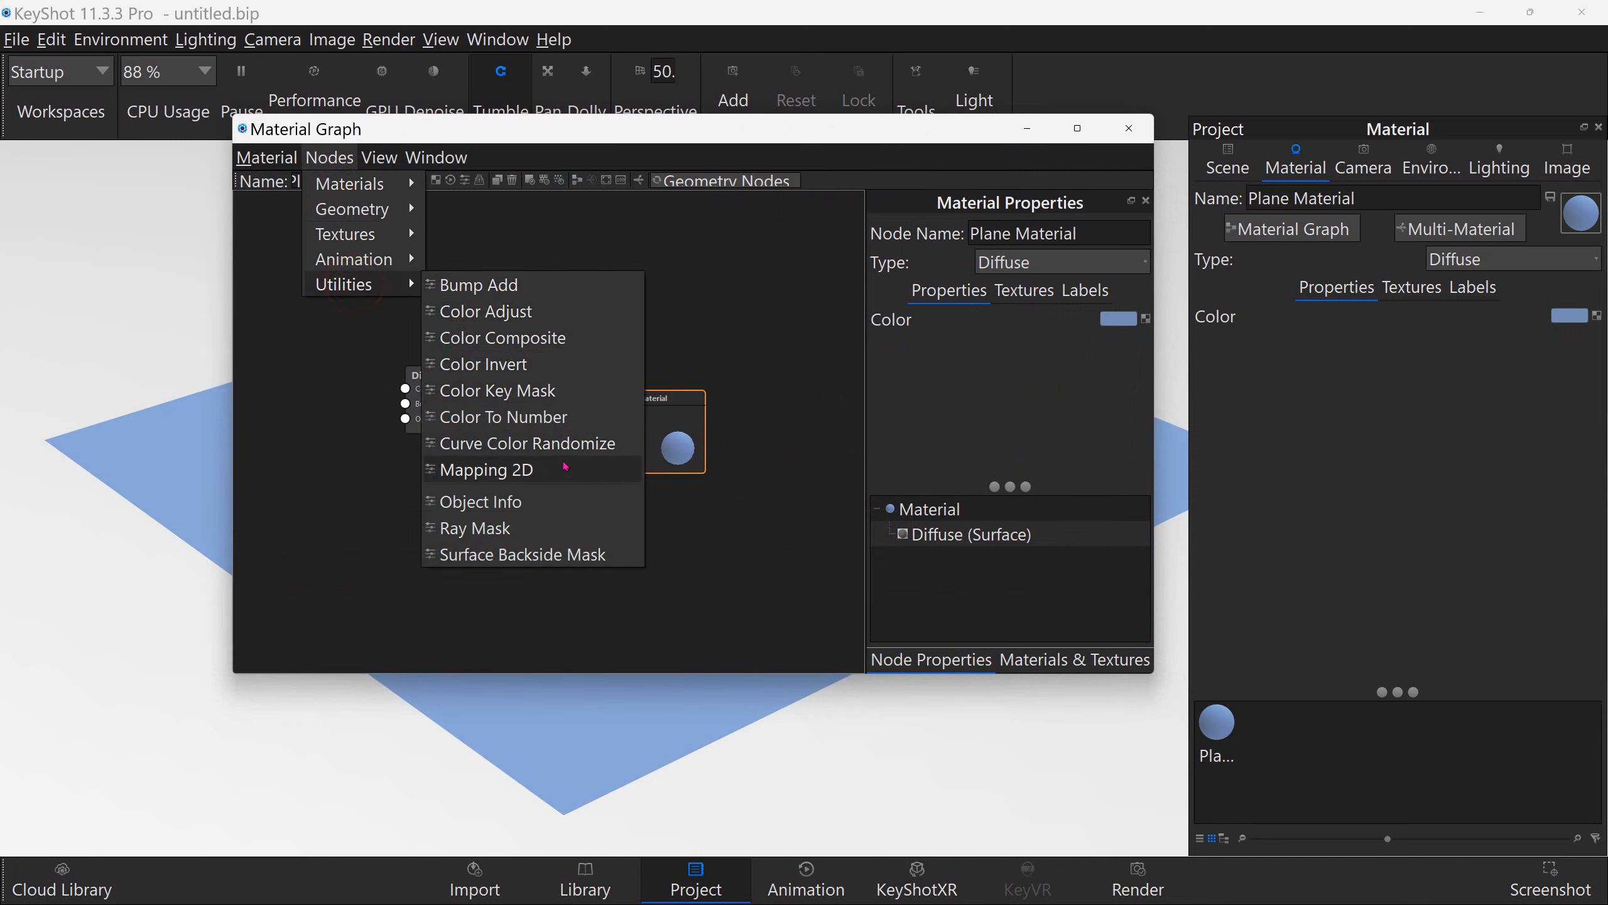
left_click(515, 556)
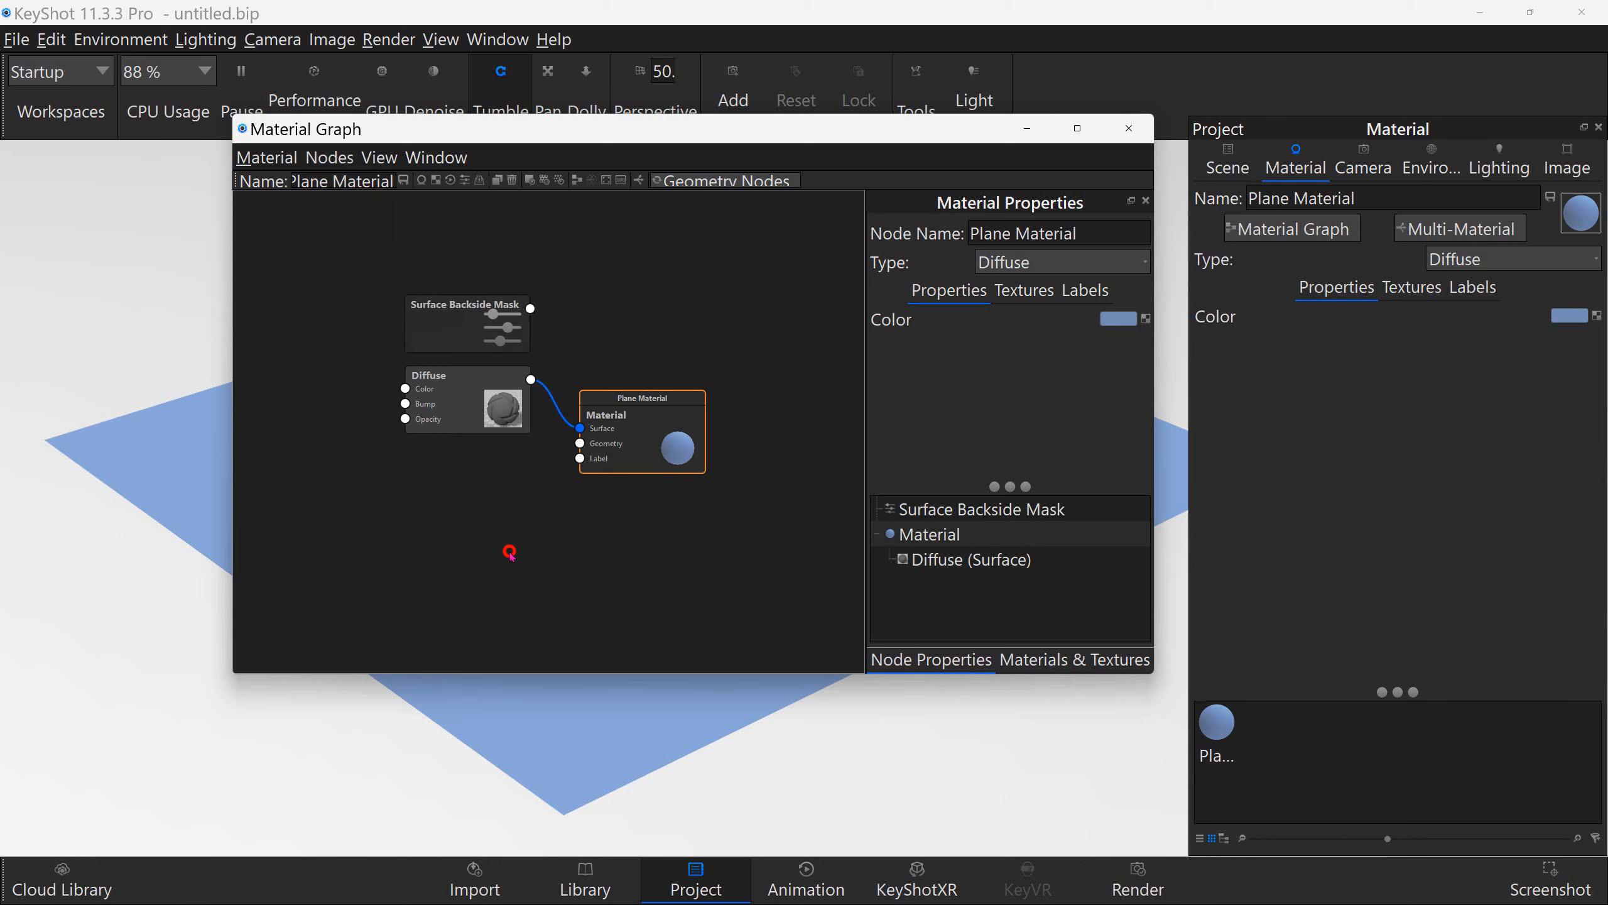
Step: Connect the Surface Backside Mask node to the Diffuse node's Opacity input and place it to the left of the Diffuse node
left_click_drag(437, 315, 405, 419)
left_click_drag(385, 293, 308, 366)
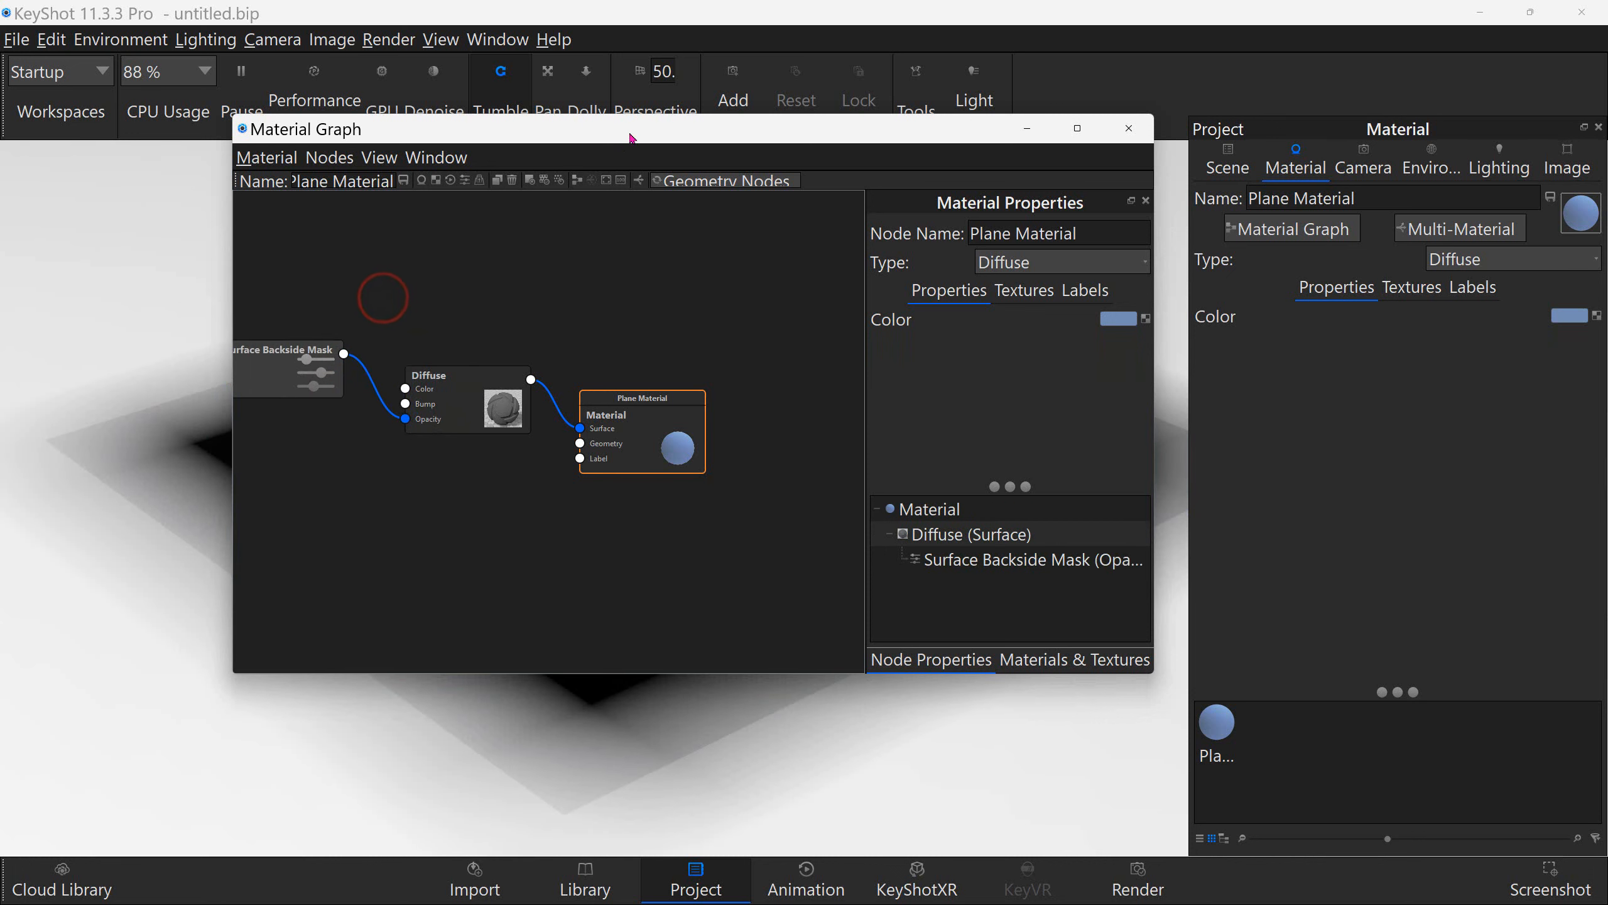
left_click_drag(653, 127, 598, 166)
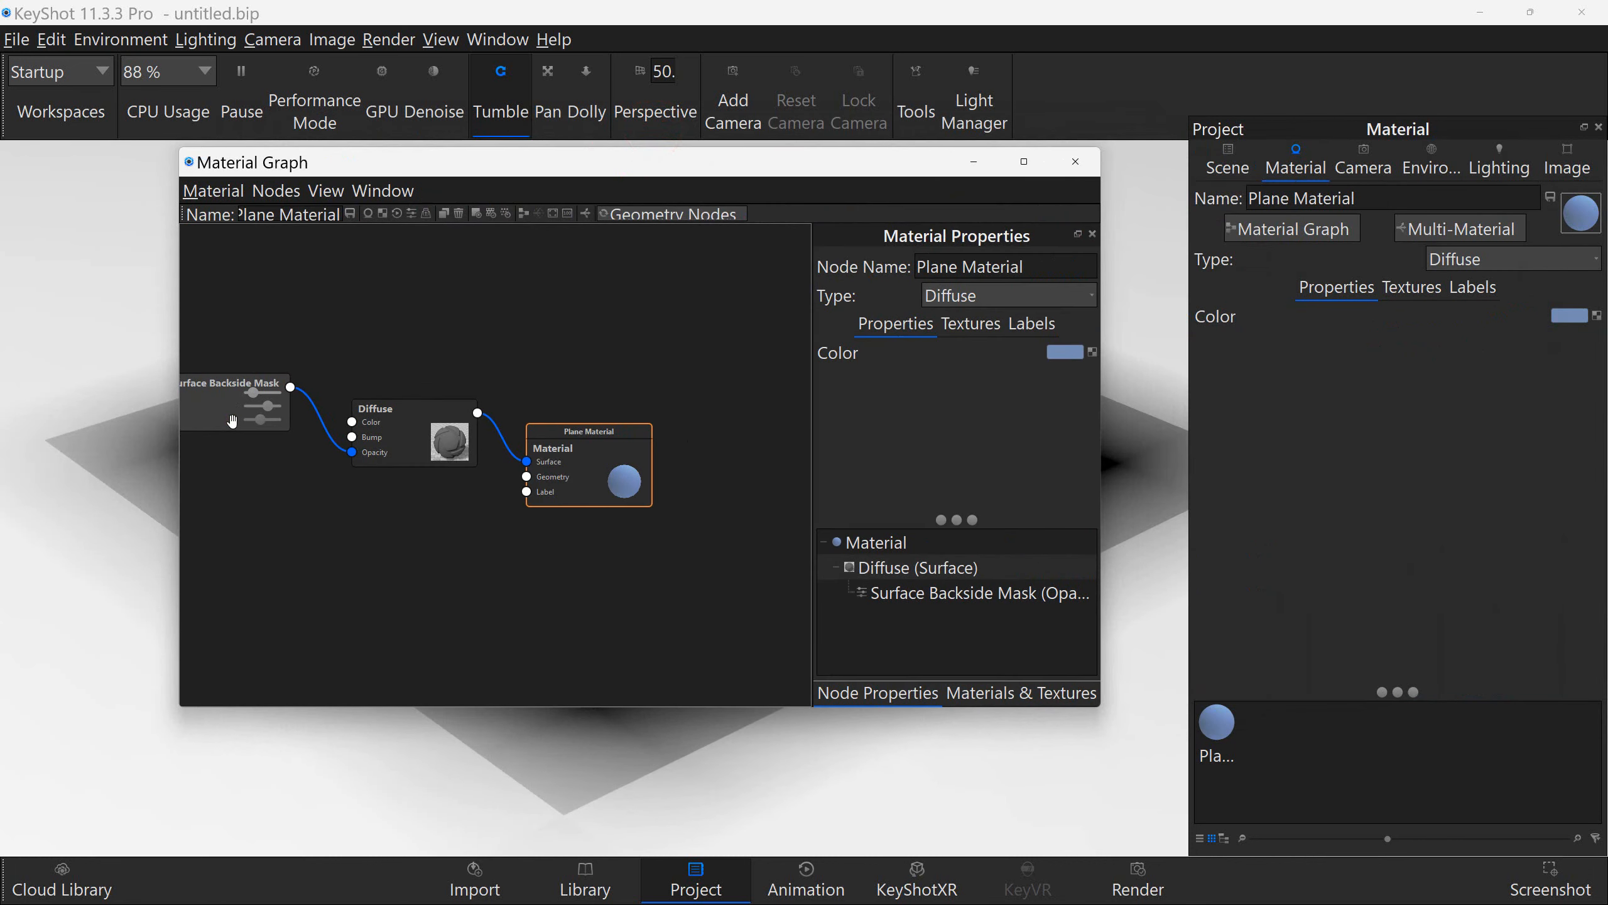
left_click(231, 420)
Step: Raise the plane about 0.041 along Y with the Move Tool, confirm the move, and close the material graph
left_click_drag(974, 163, 1007, 573)
left_click(1227, 163)
left_click(1382, 285)
left_click(1400, 492)
left_click(1402, 530)
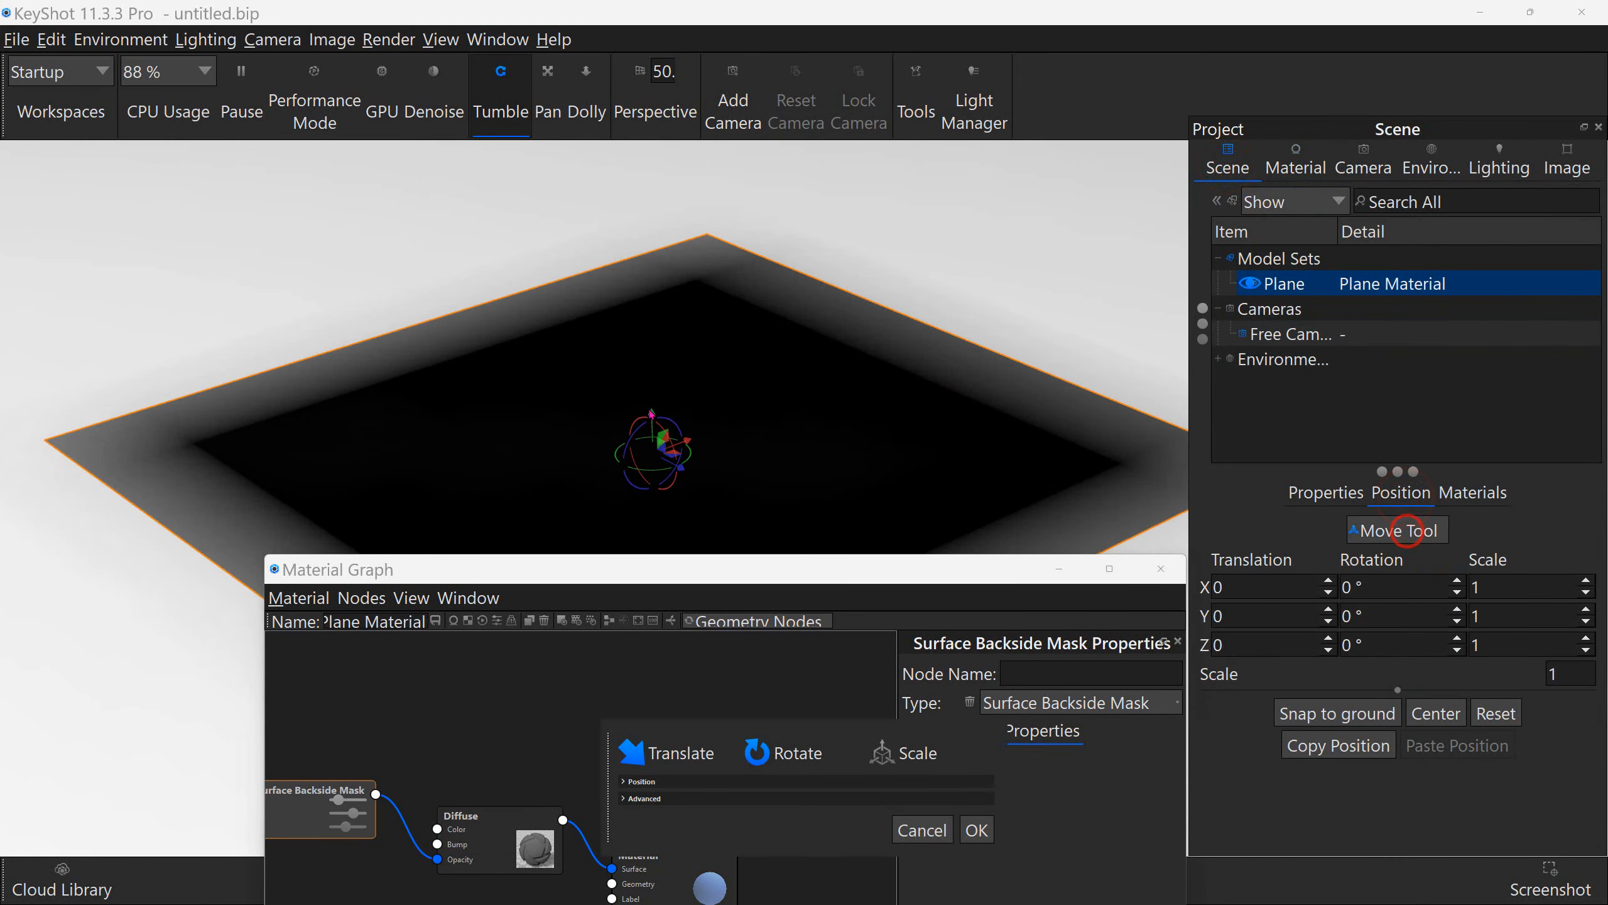
left_click_drag(650, 400, 651, 375)
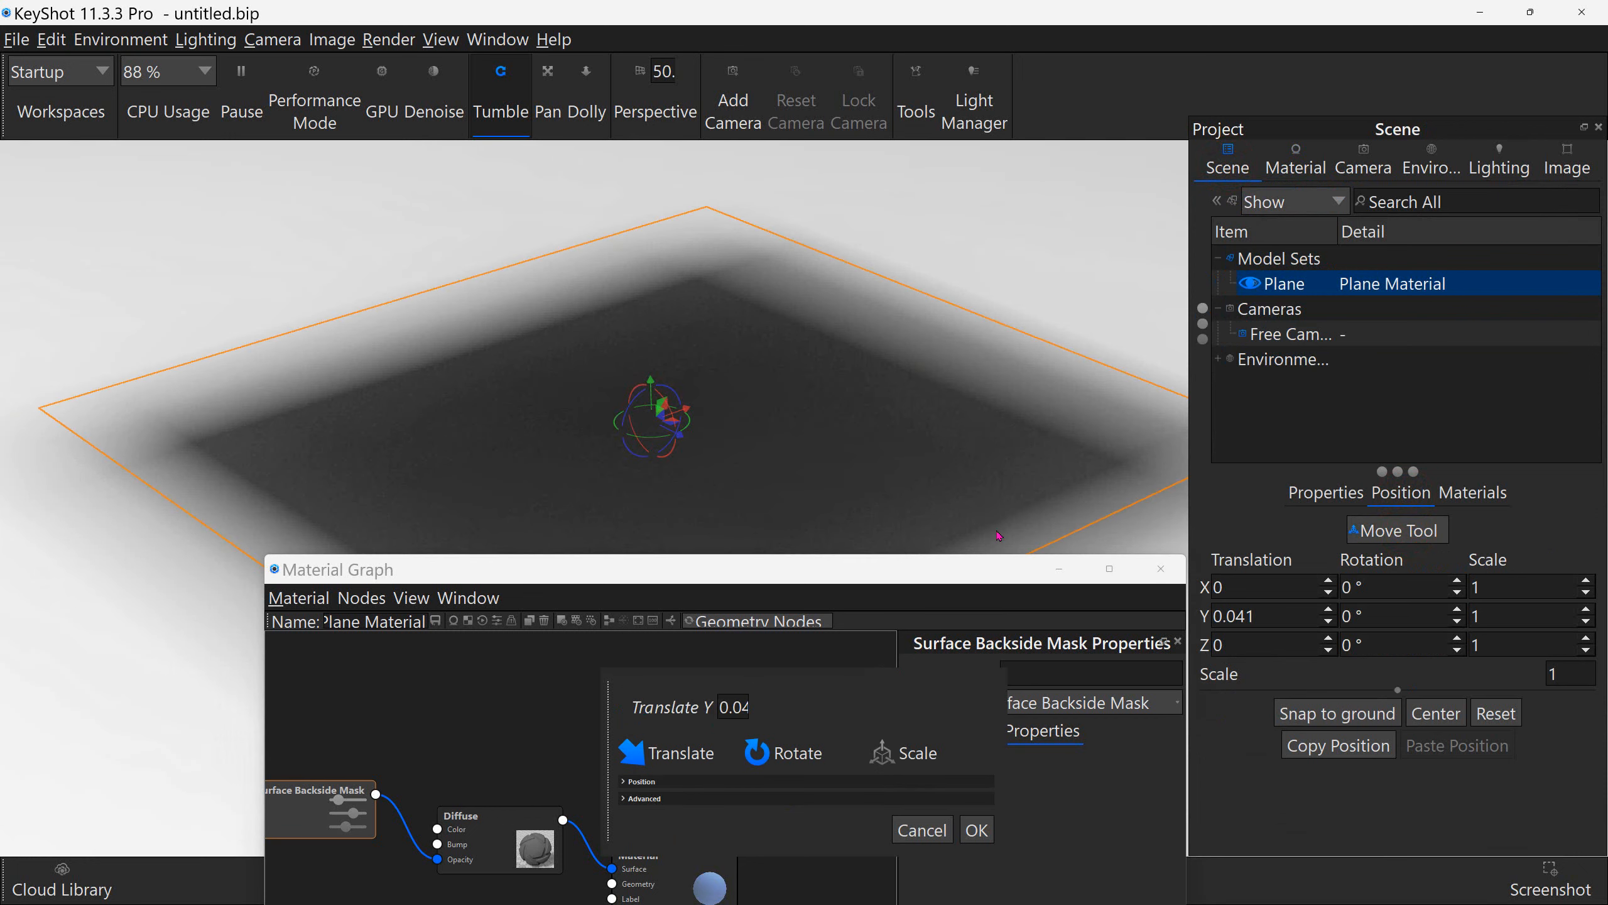
left_click_drag(1029, 571, 952, 352)
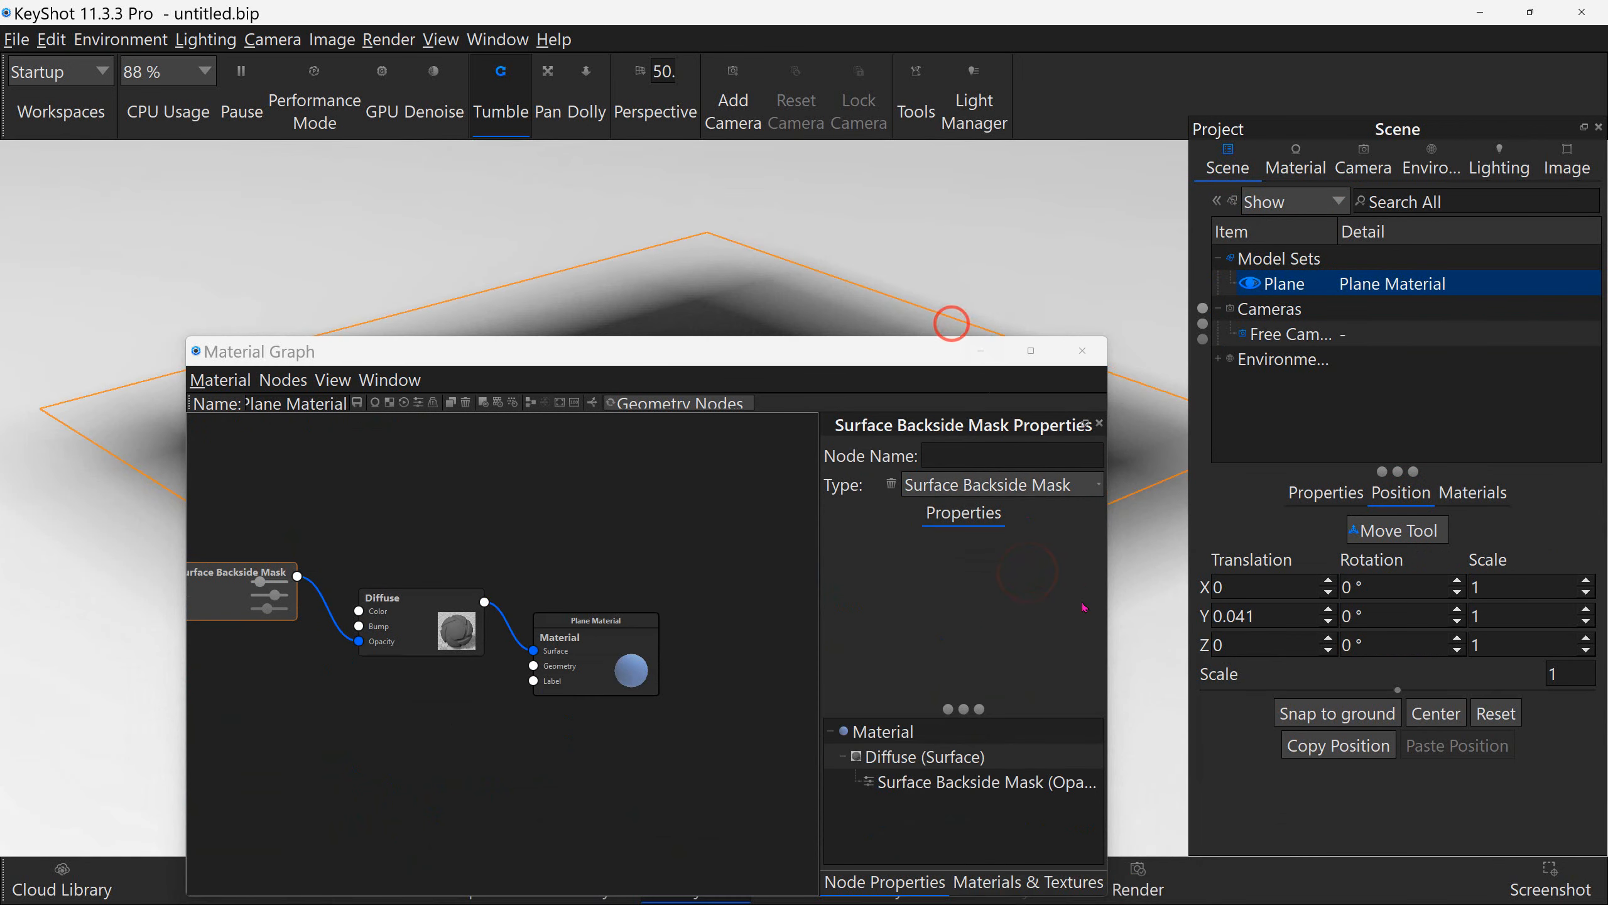
left_click(1082, 350)
left_click(969, 831)
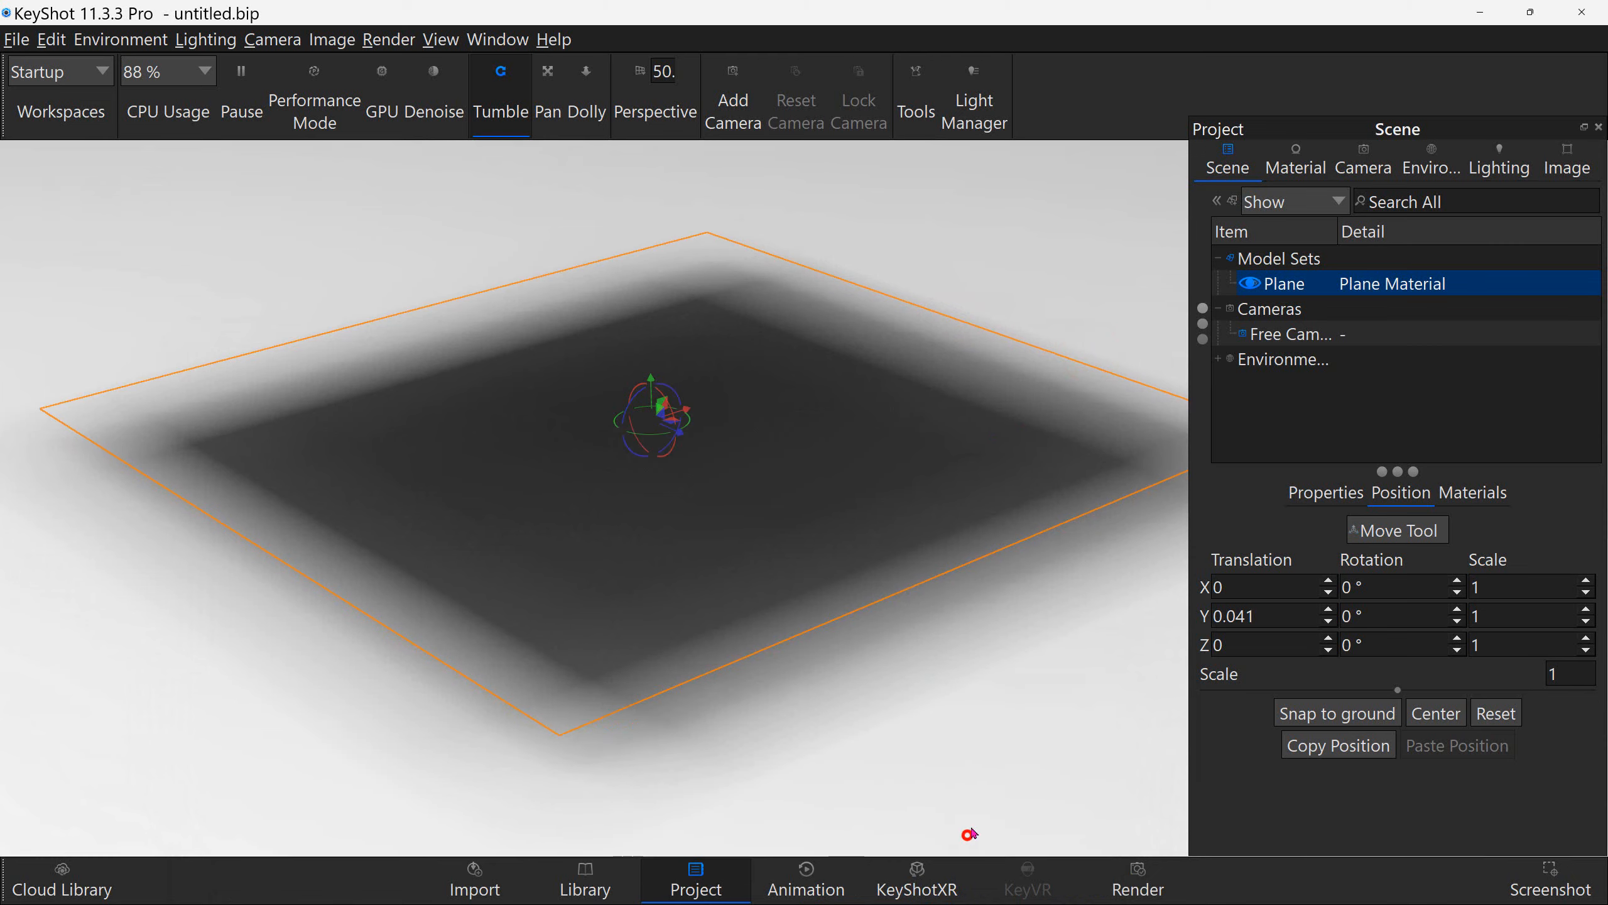
Step: Inspect the masked plane from other angles, close KeyShot 11, and return to InfinityMirror_Tuttorial.bip in KeyShot 2023.1 with its window maximized
left_click_drag(983, 700, 498, 429)
left_click_drag(735, 383, 851, 520)
left_click_drag(710, 474, 722, 444)
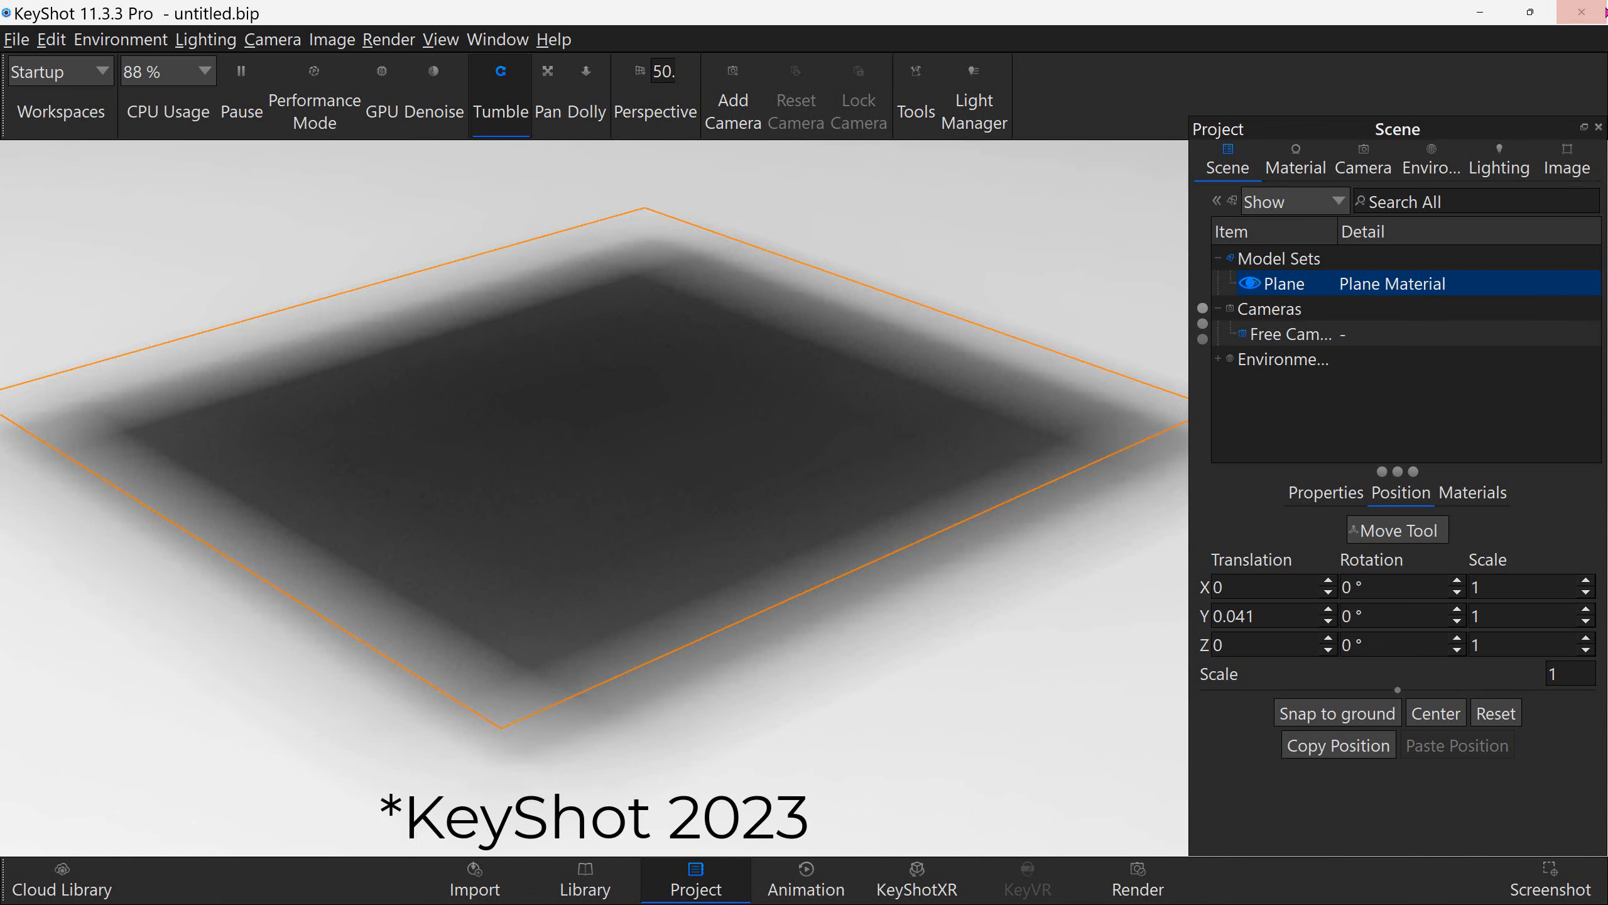
left_click(1577, 14)
left_click(774, 490)
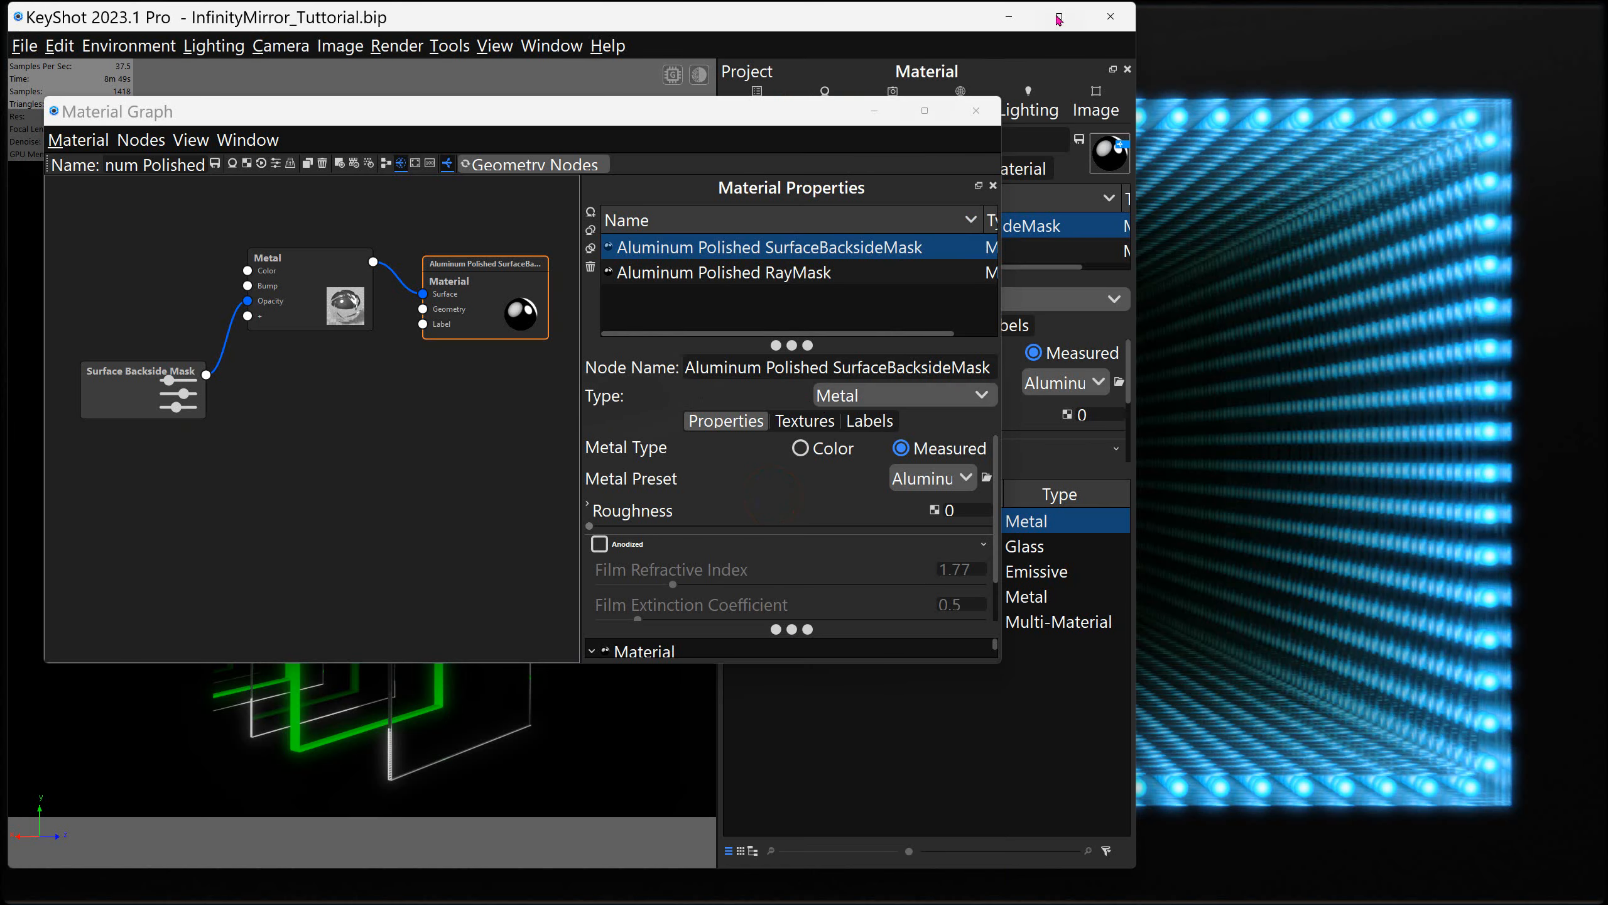
left_click(1059, 17)
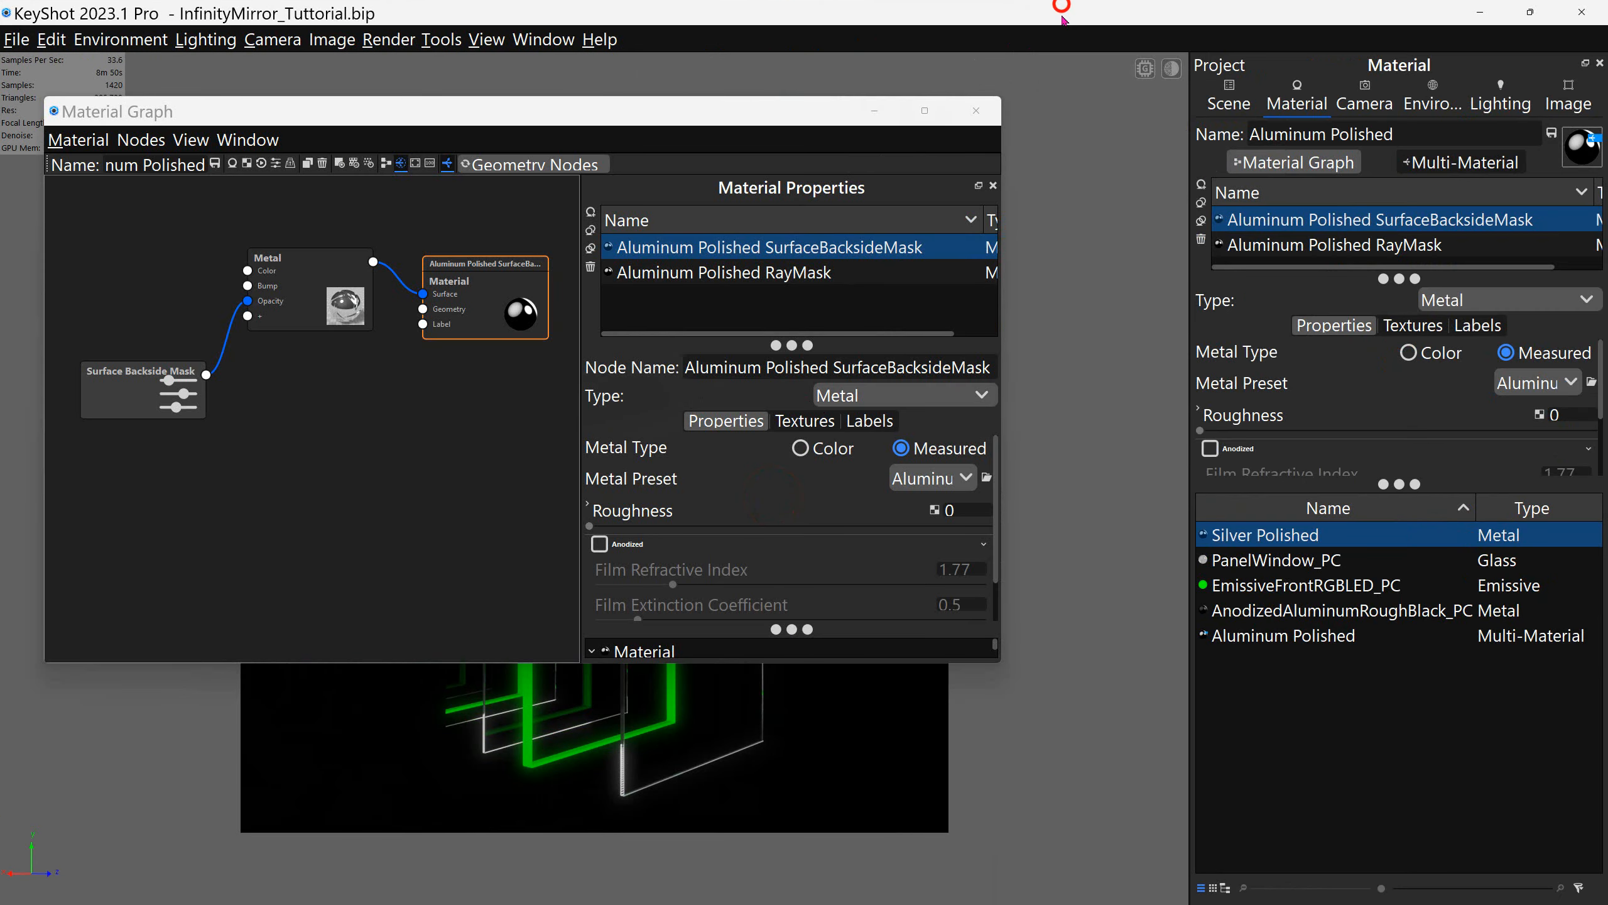
Step: Move the Surface Backside Mask node level with the Metal node on its left in the Aluminum Polished material graph
left_click_drag(780, 118, 979, 327)
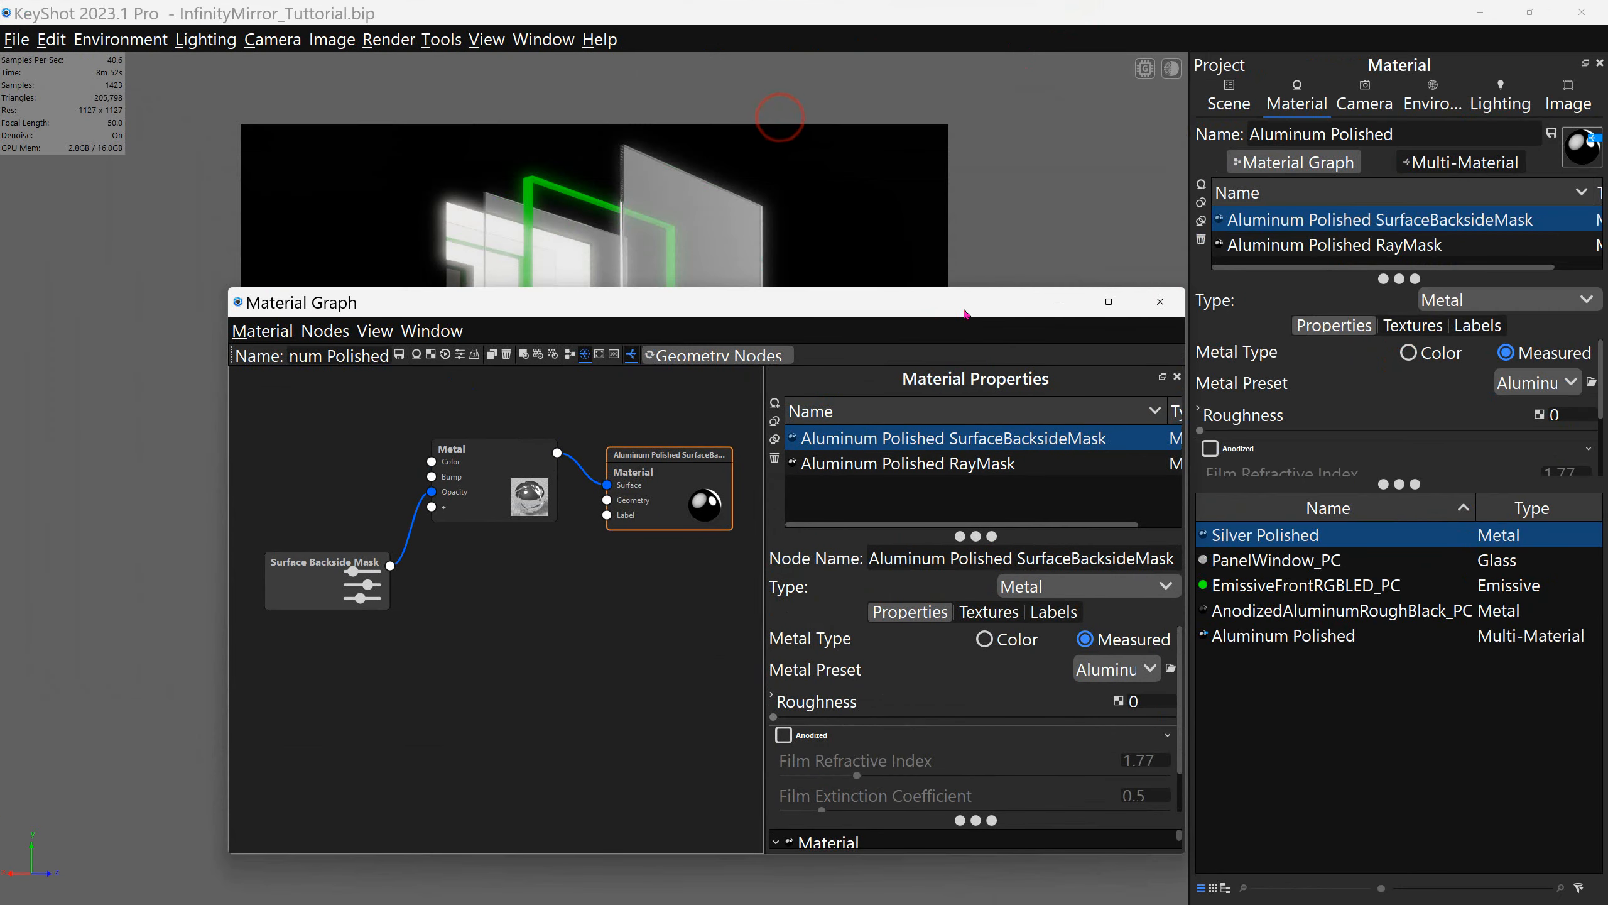
left_click_drag(343, 584, 347, 481)
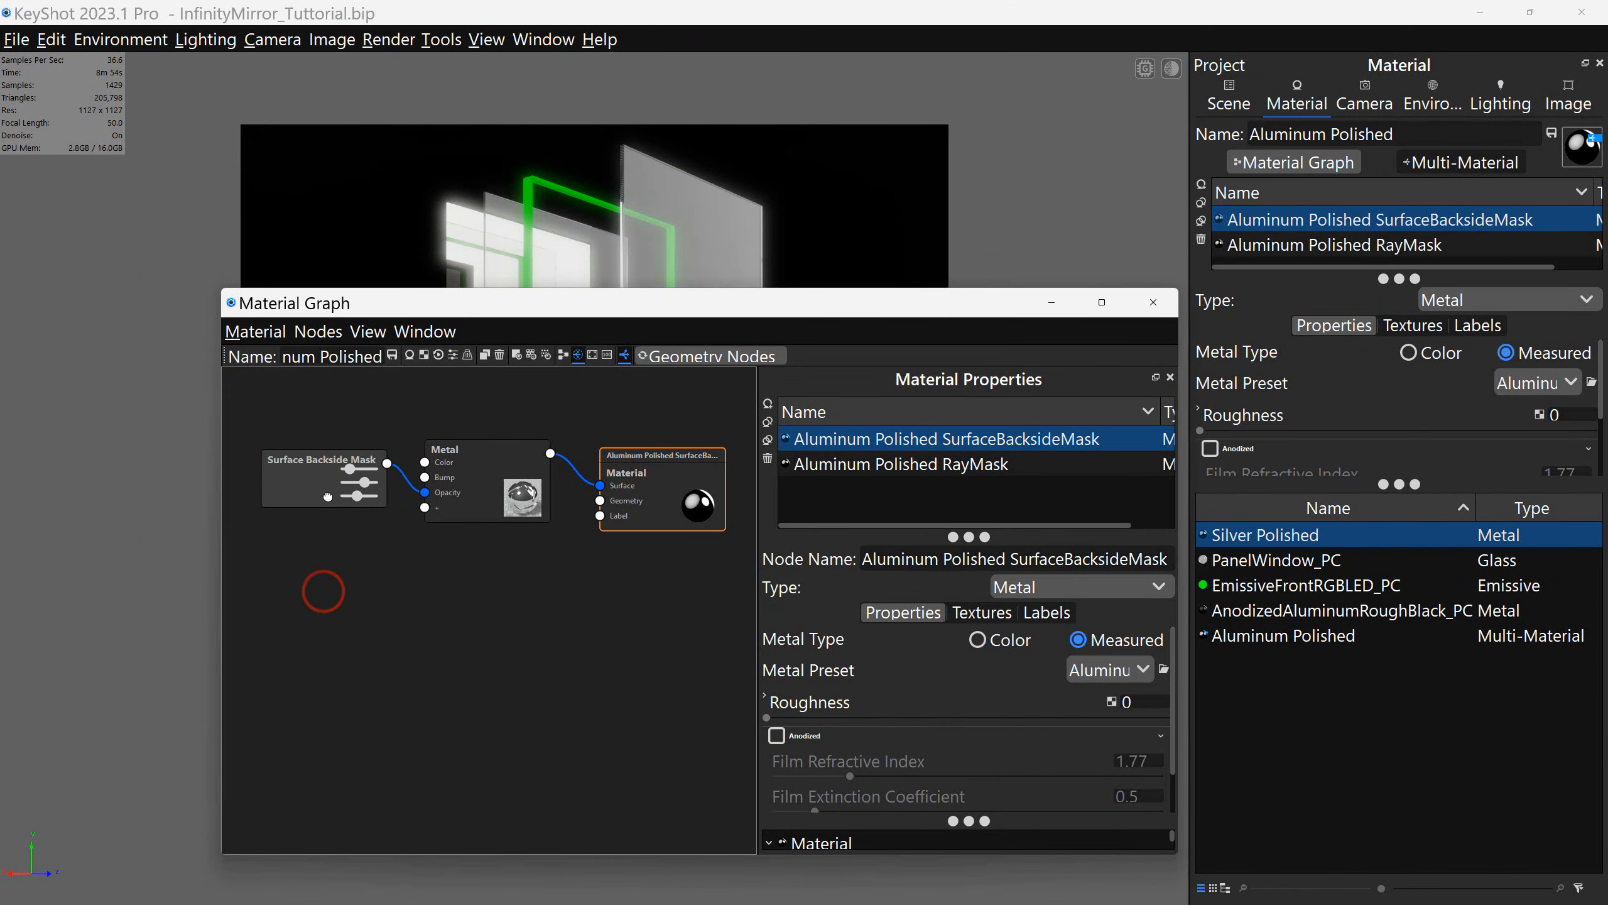
left_click_drag(288, 301, 200, 225)
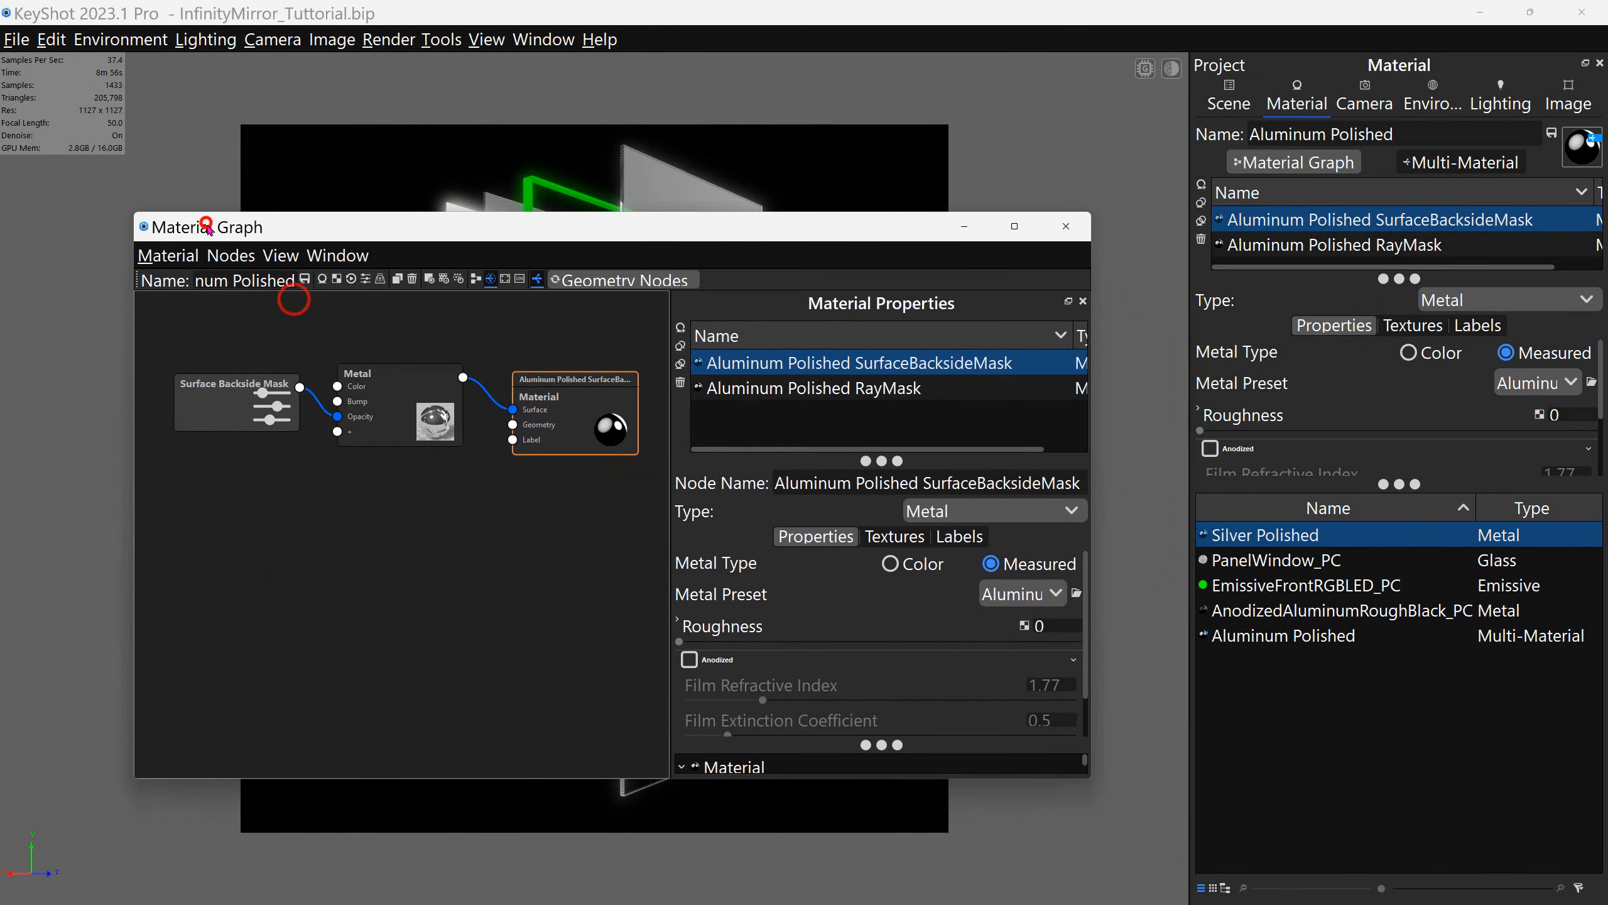
Step: Look through the available utility nodes, and view the properties of the existing Surface Backside Mask node
left_click(231, 255)
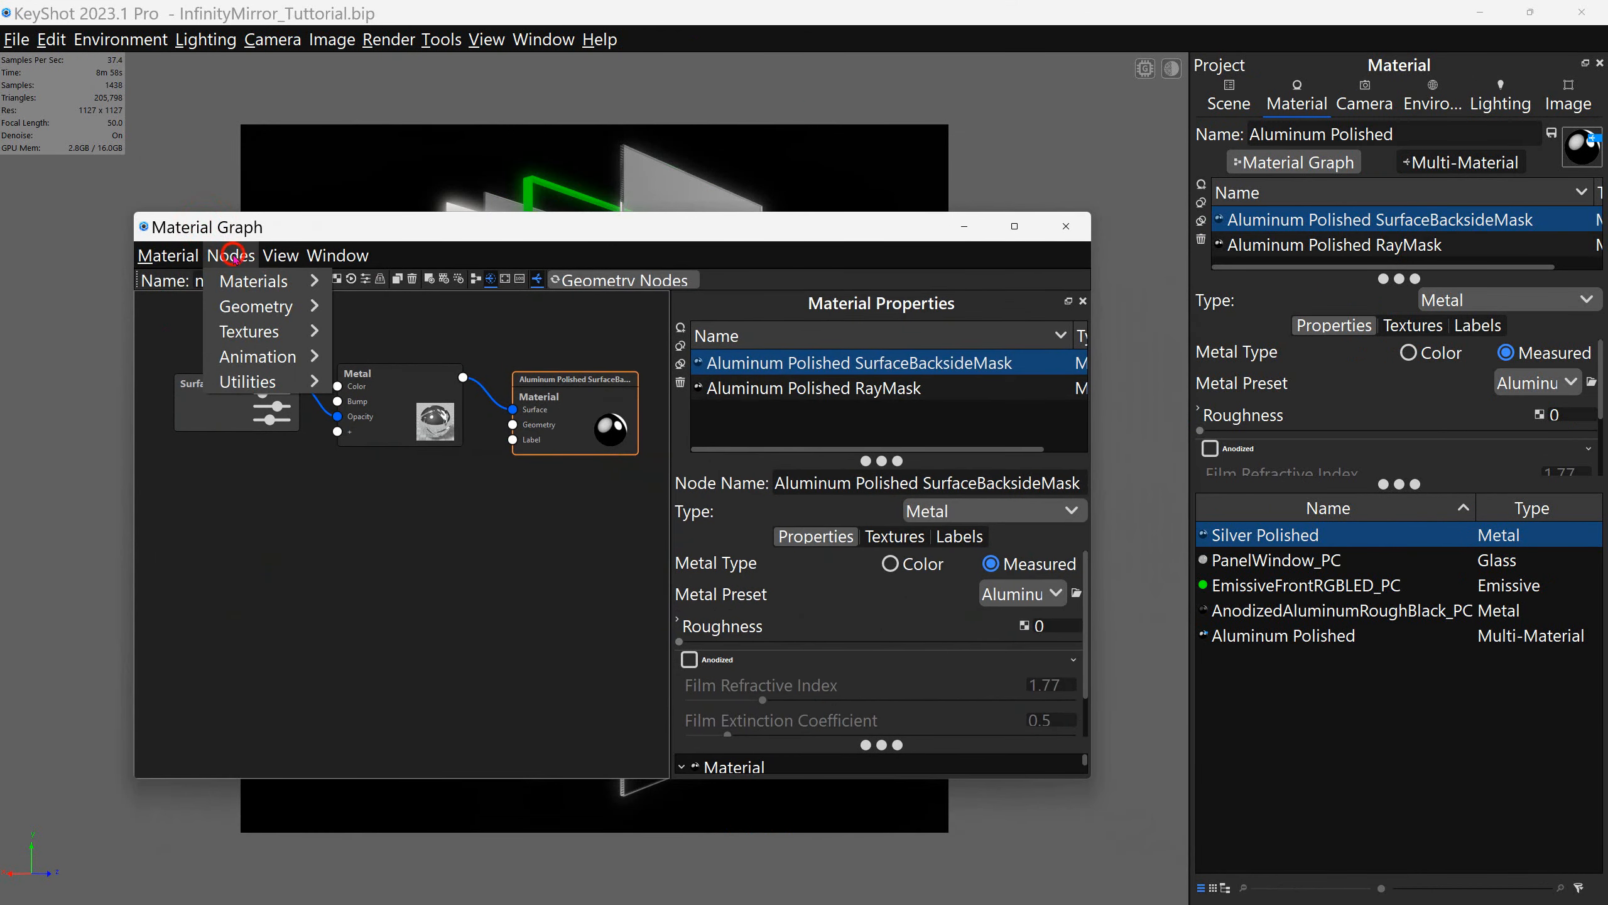
left_click(260, 384)
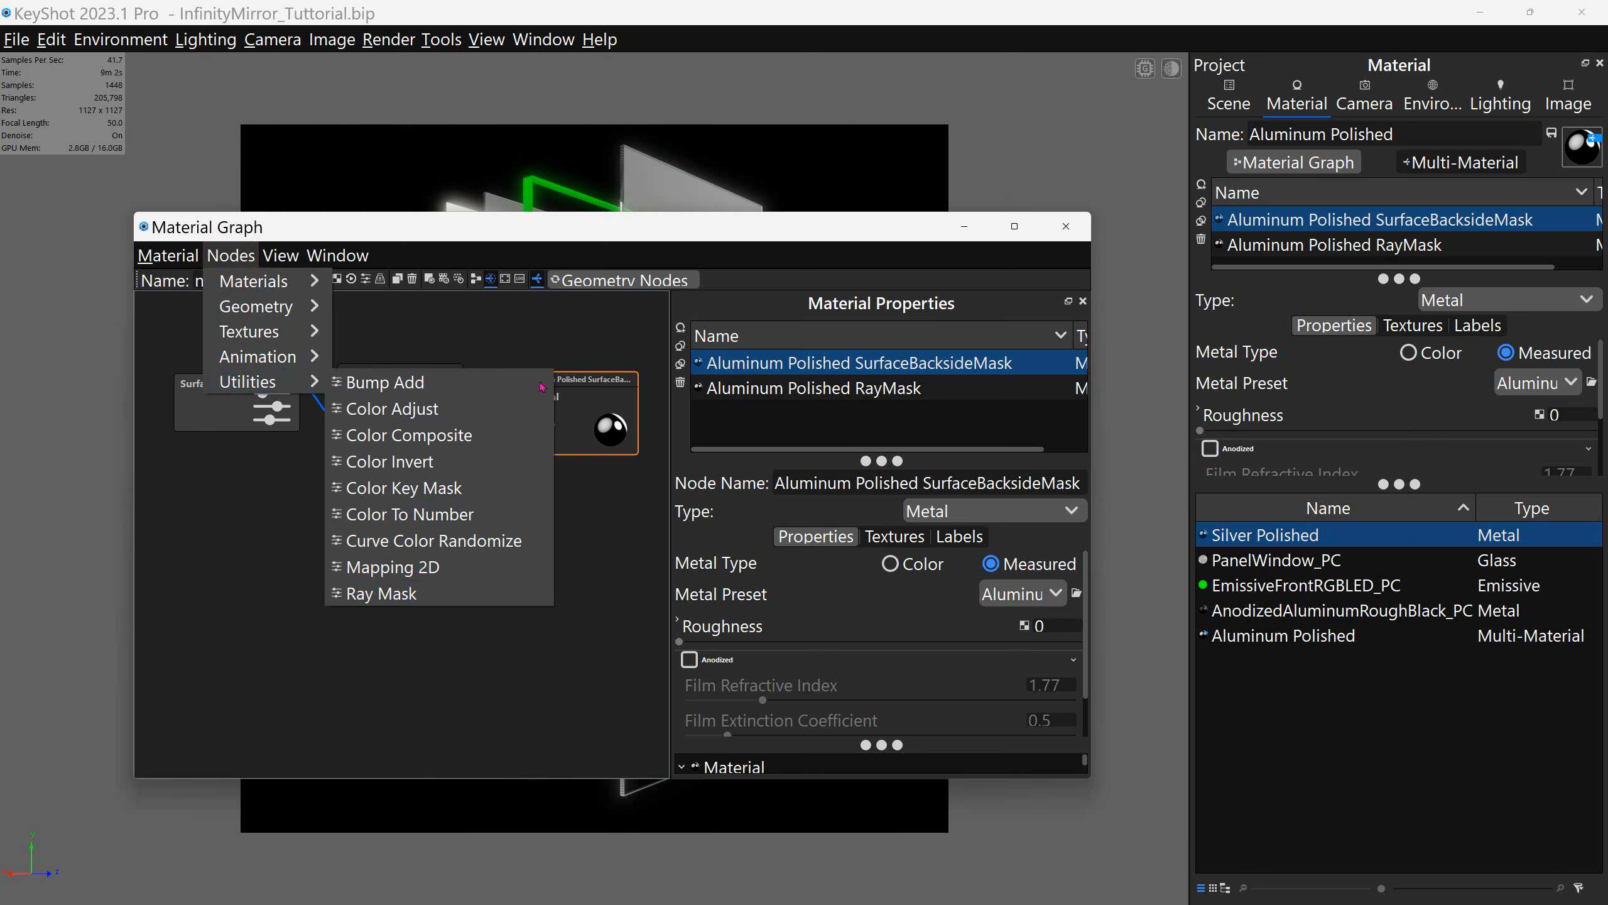
left_click(427, 667)
left_click(514, 298)
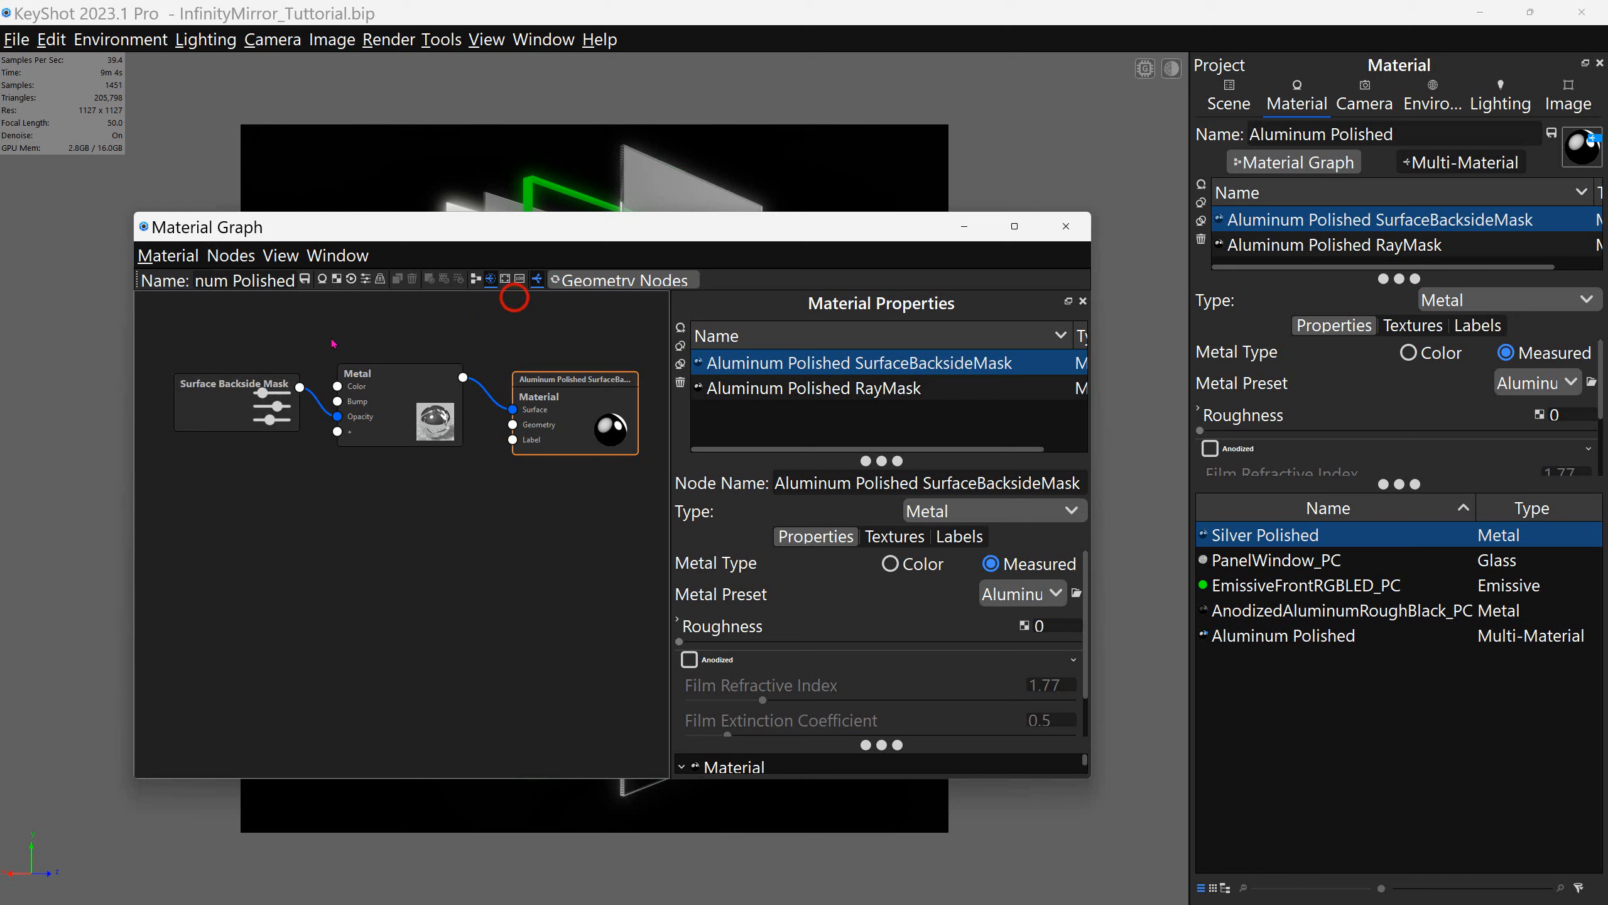
mouse_move(256, 388)
left_mouse_down()
mouse_move(257, 413)
mouse_move(258, 384)
left_mouse_up()
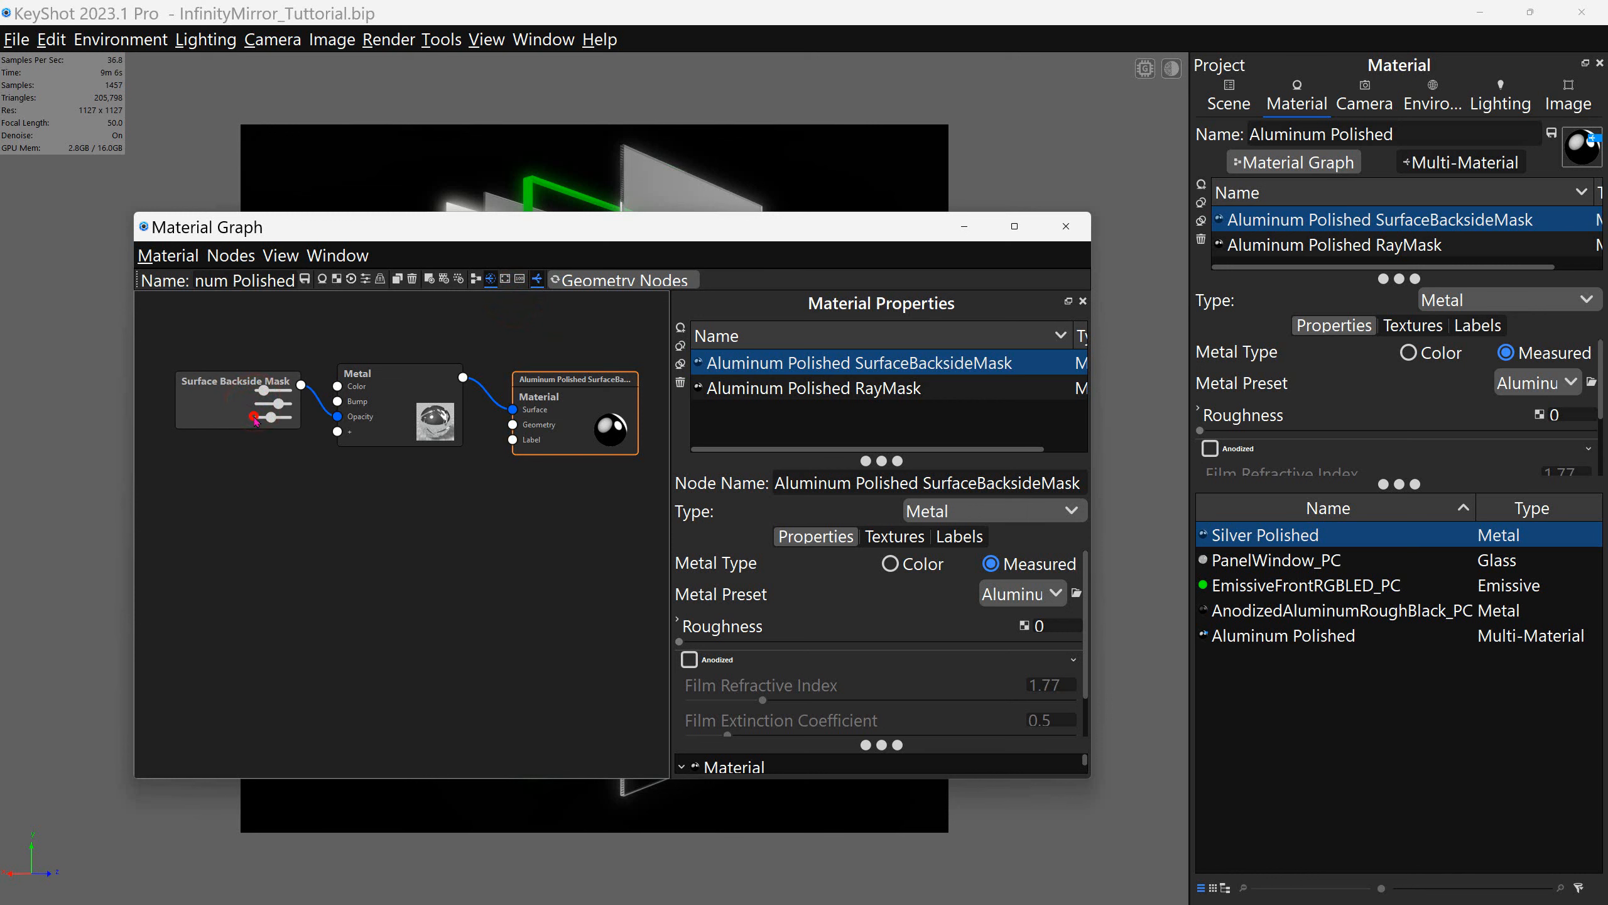
left_click(256, 418)
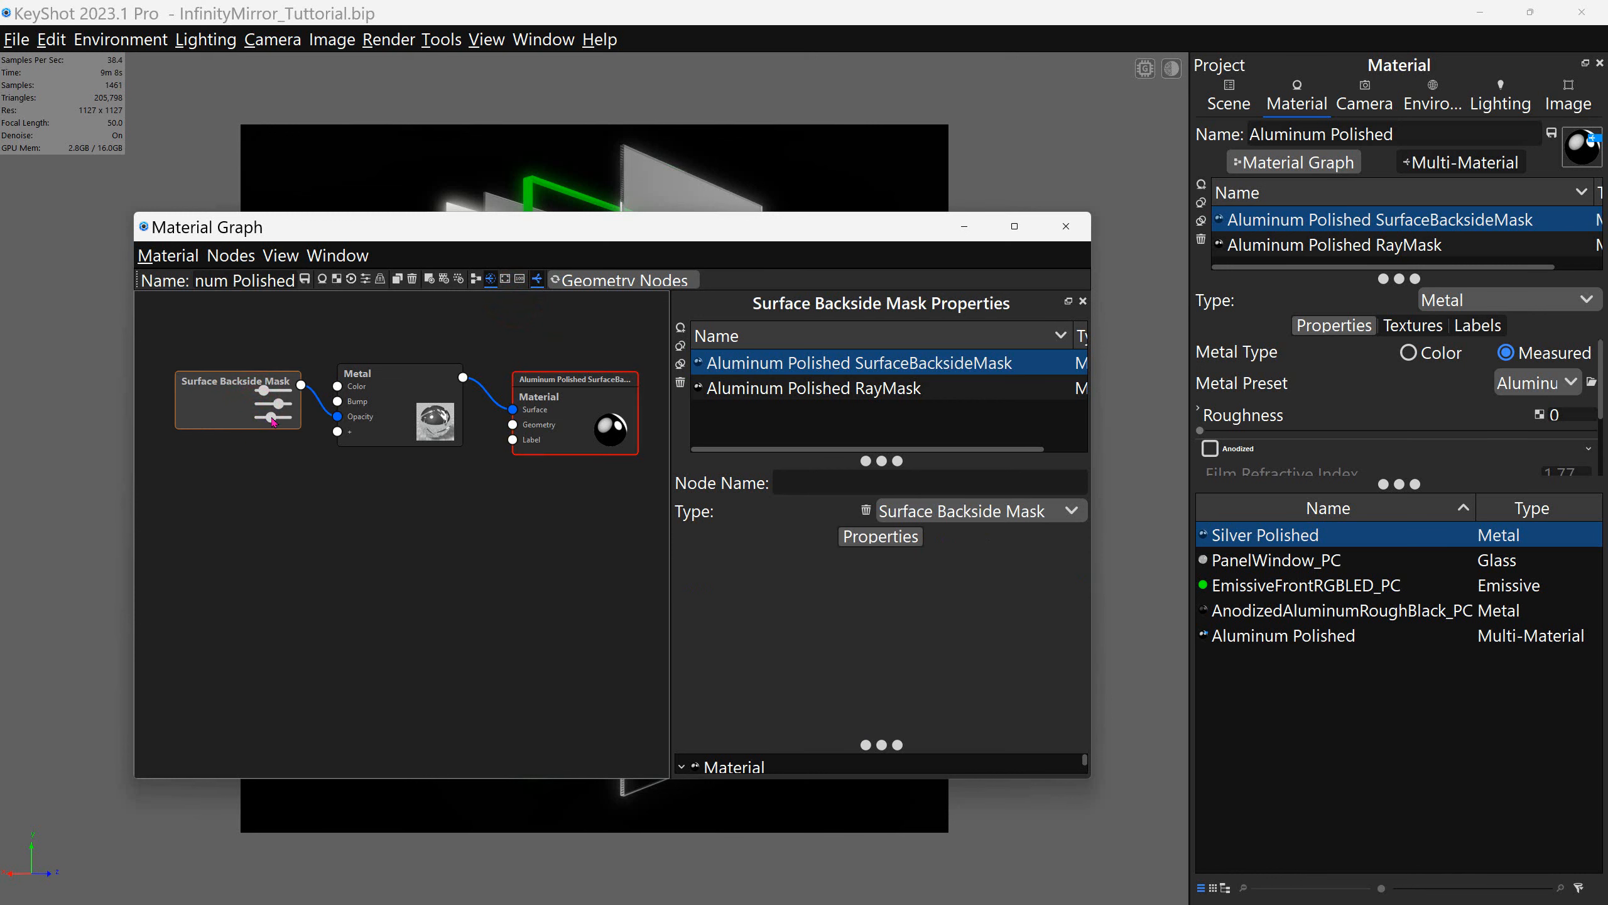
Step: Switch Aluminum Polished to its RayMask sub-material in the material graph and move the Ray Mask node below the Metal node
left_click_drag(568, 237, 600, 232)
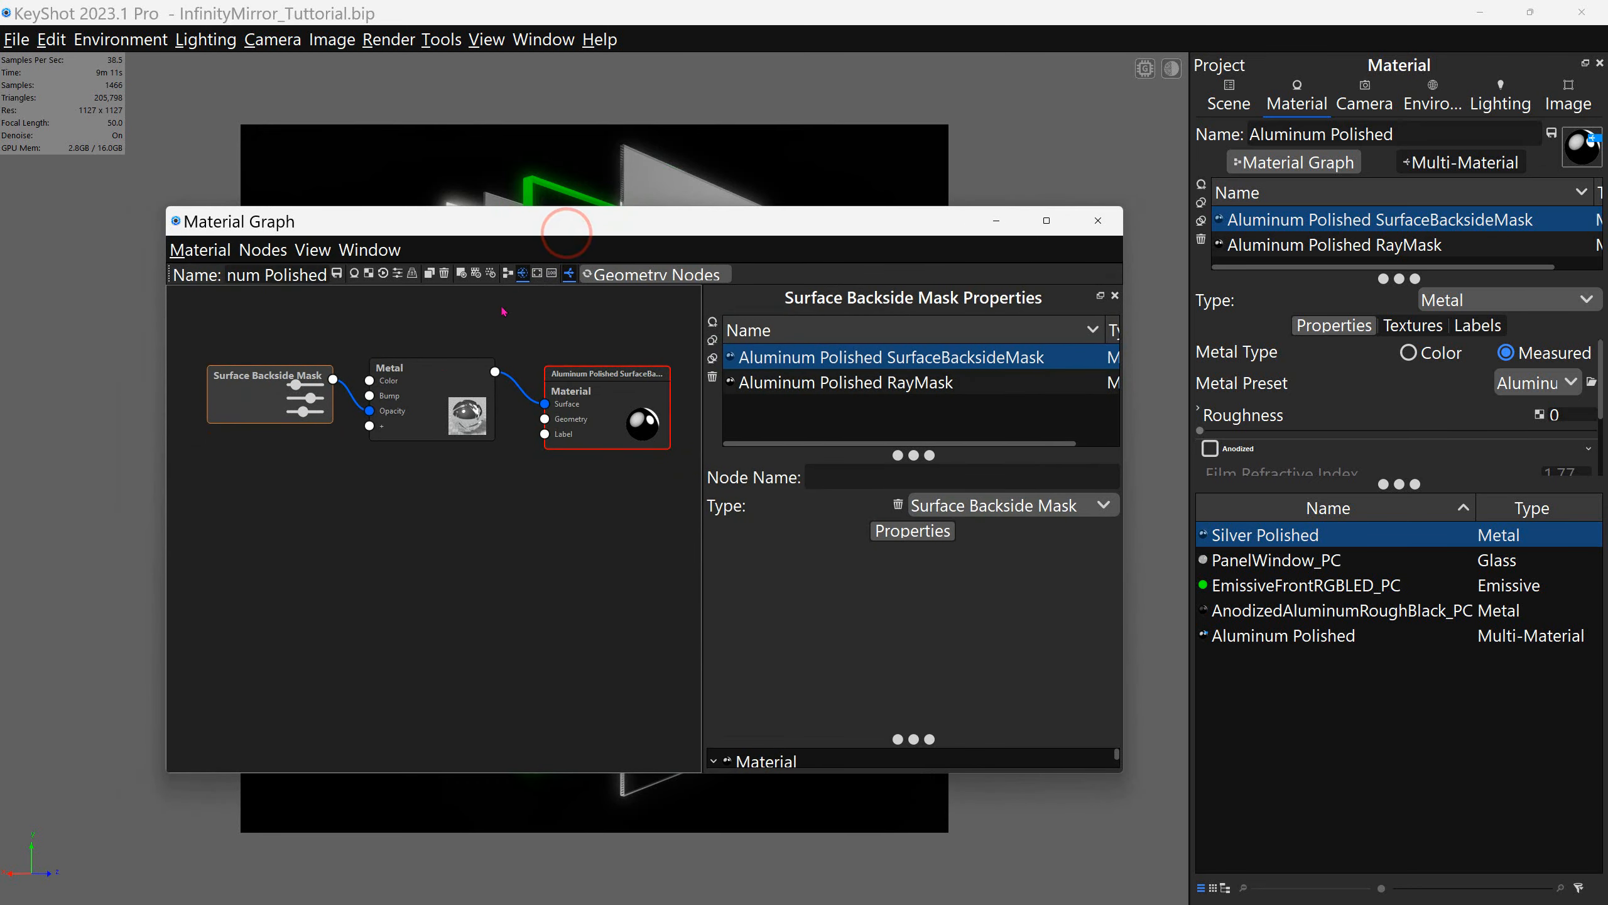
left_click(450, 543)
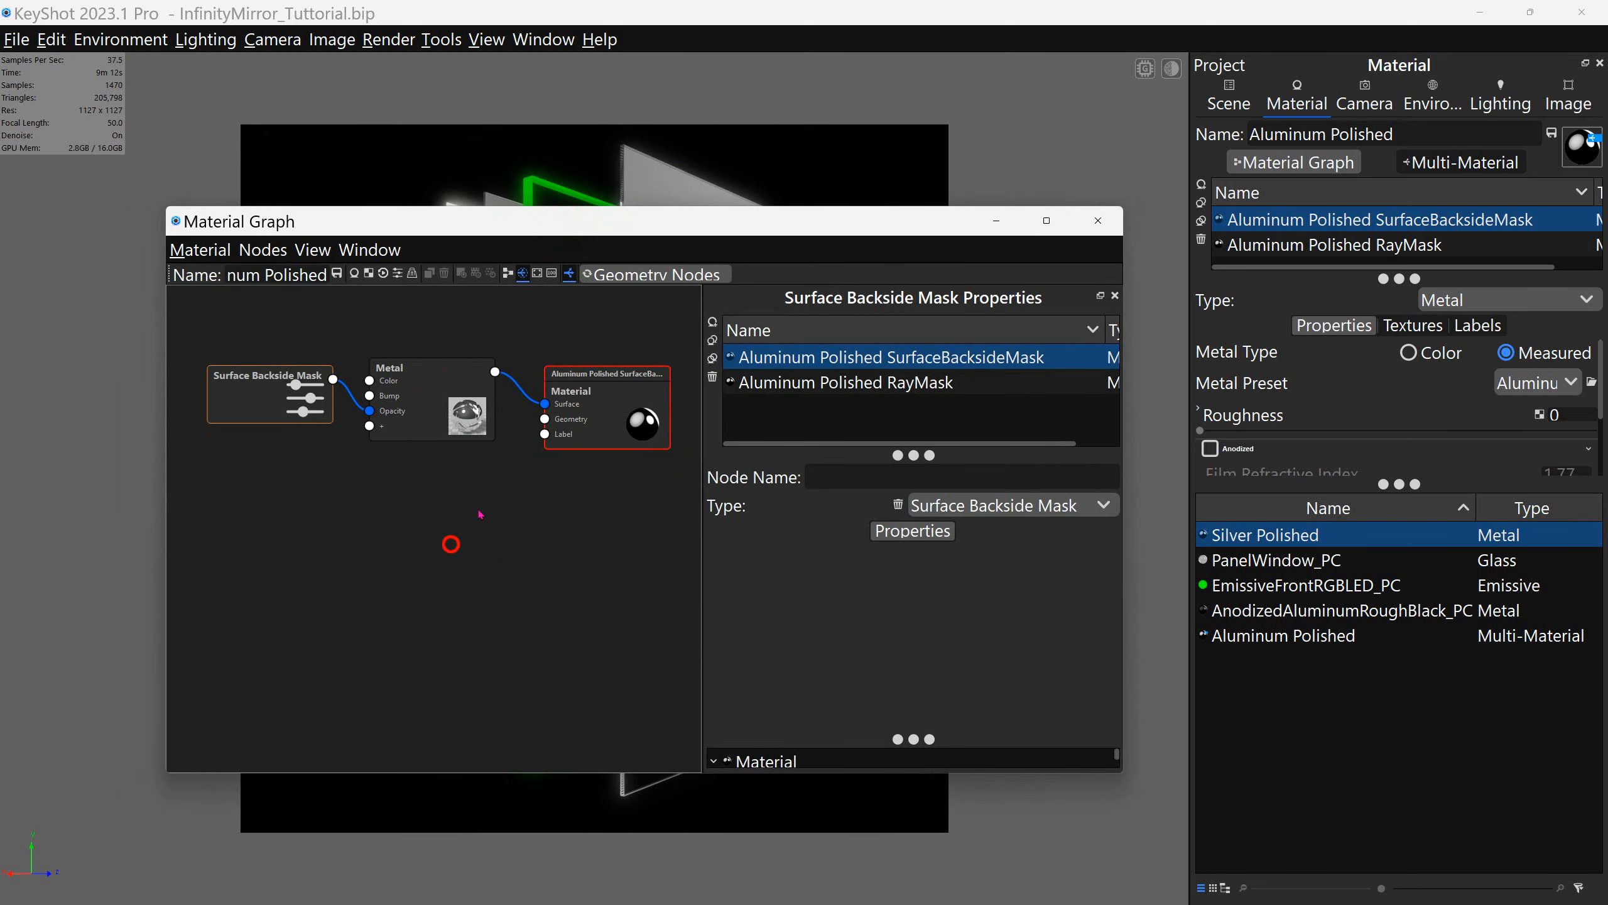
left_click(870, 385)
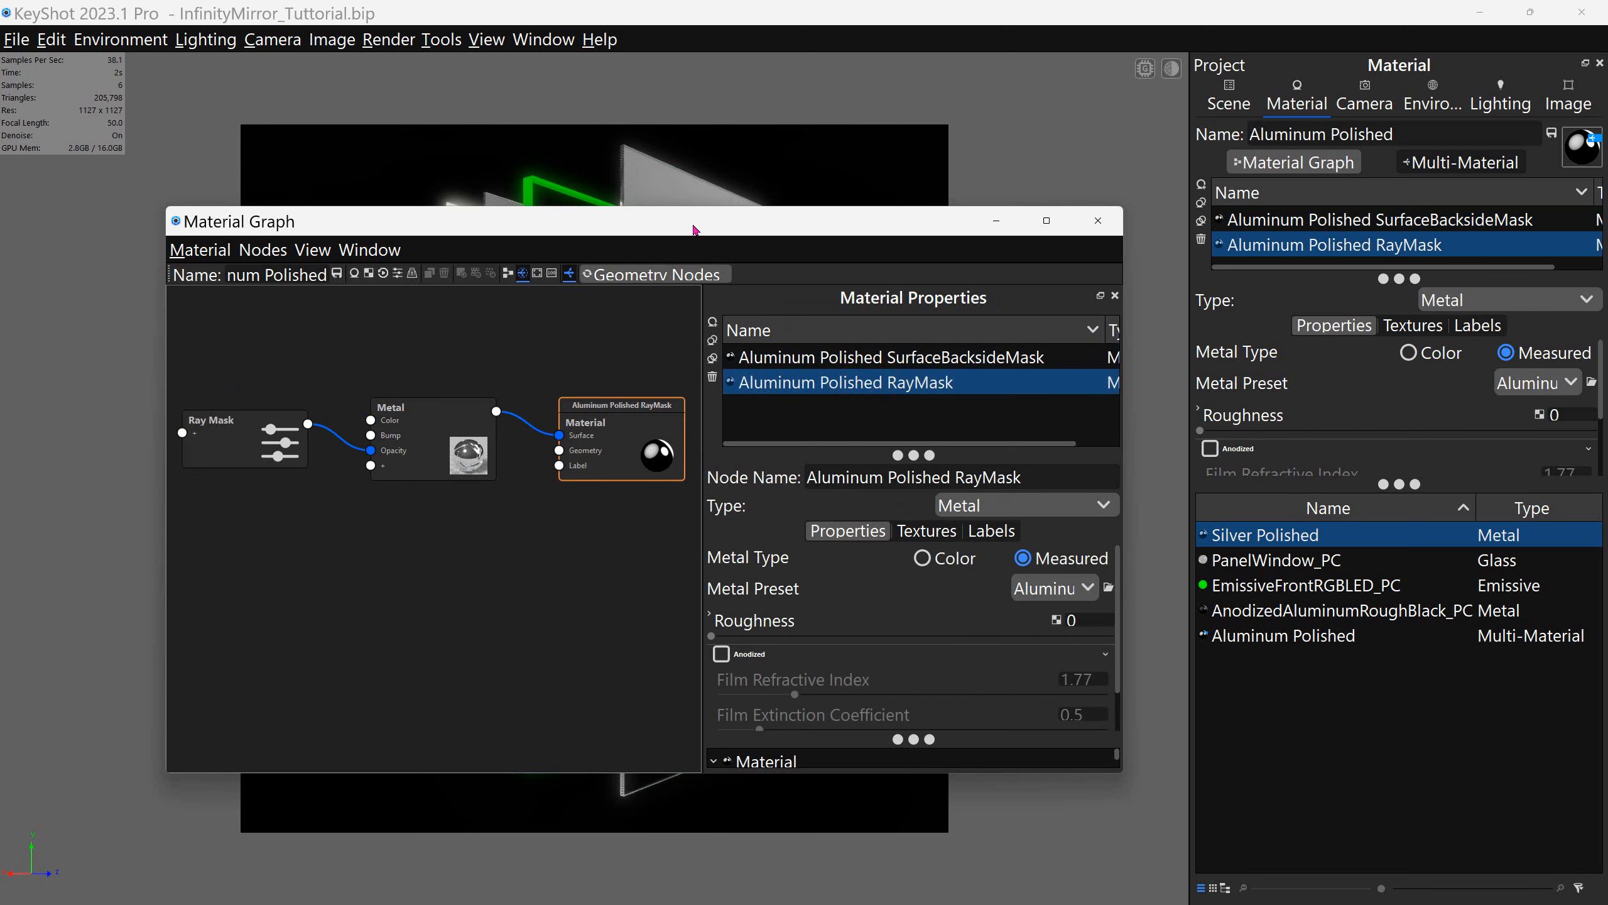
left_click_drag(695, 230, 703, 191)
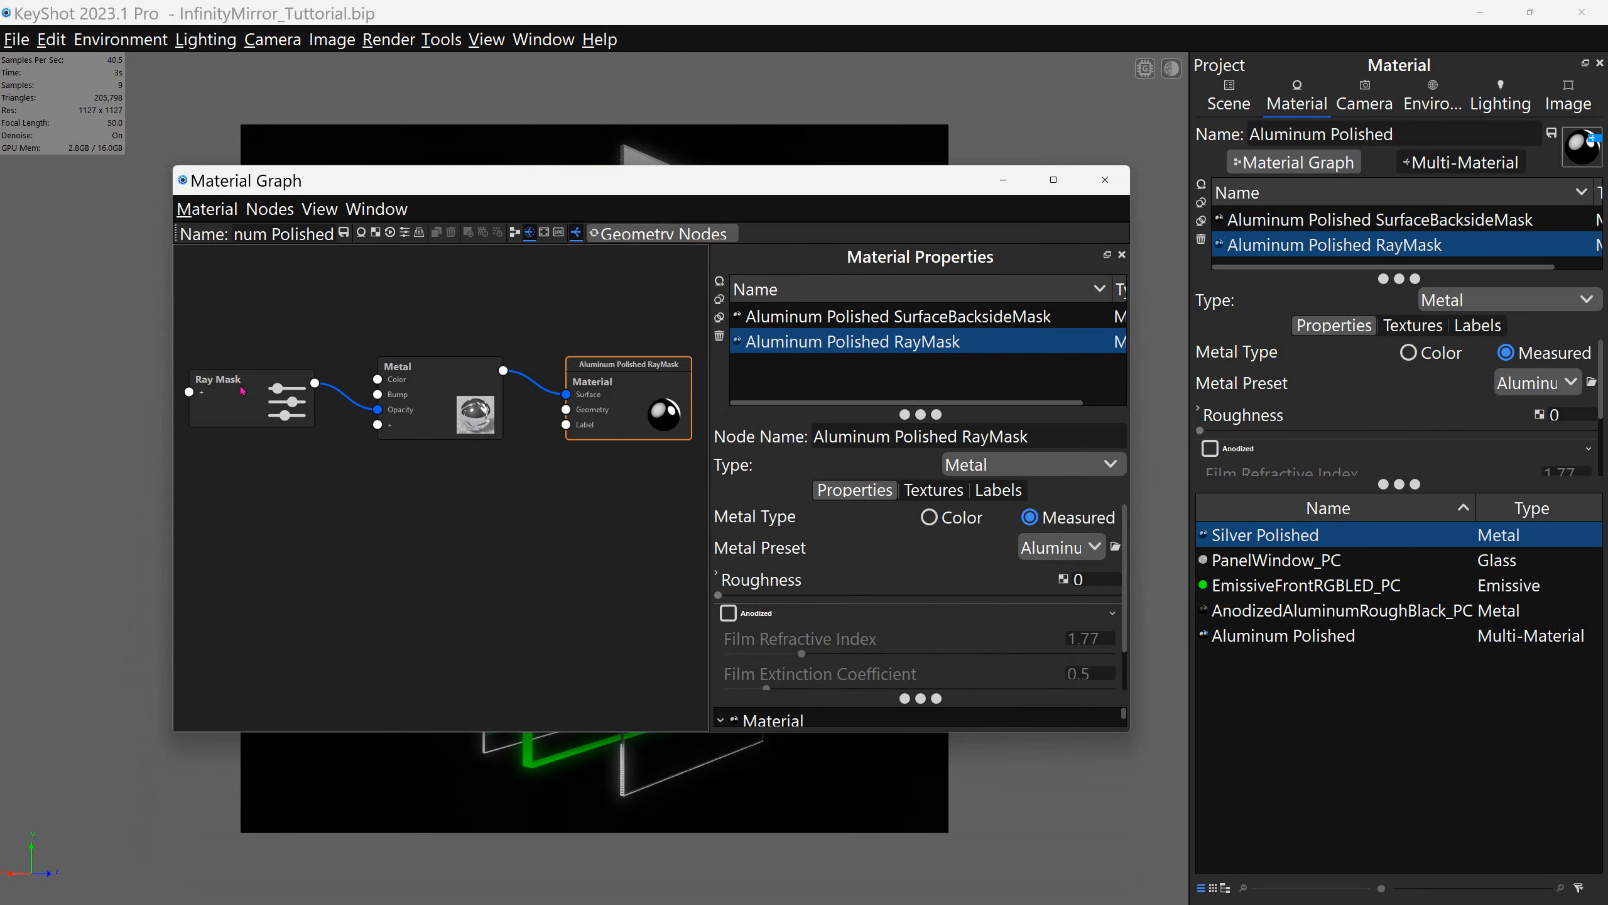
left_click_drag(242, 391, 250, 510)
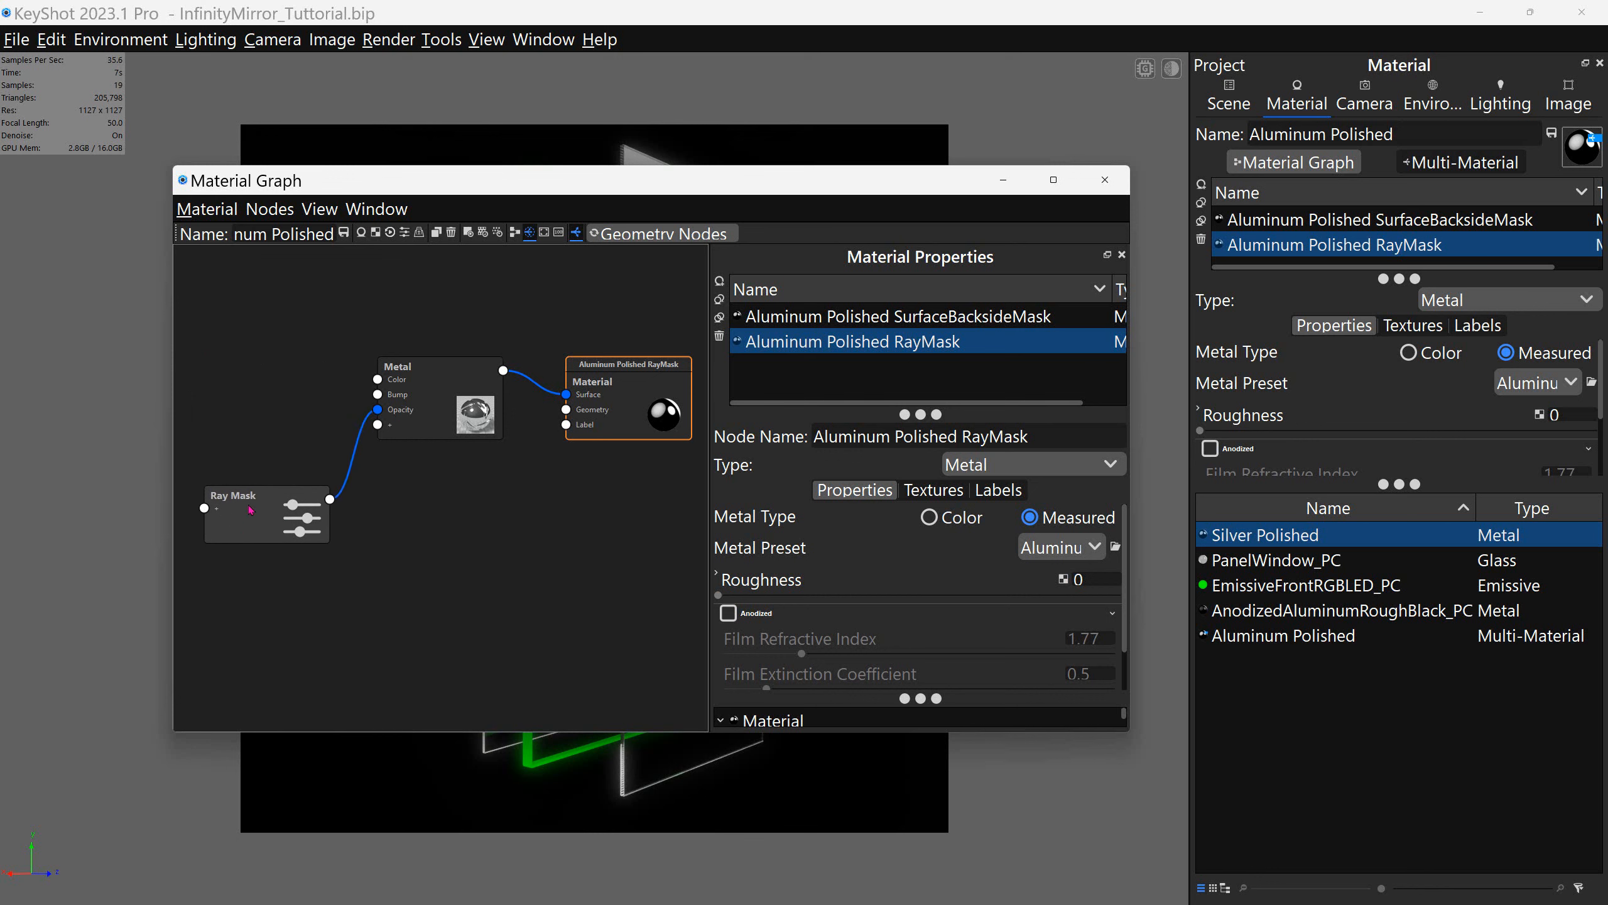
Step: Locate Ray Mask among the utility nodes, view the existing Ray Mask node's properties, and shift that node closer to the Metal node's level
left_click(269, 209)
left_click(293, 330)
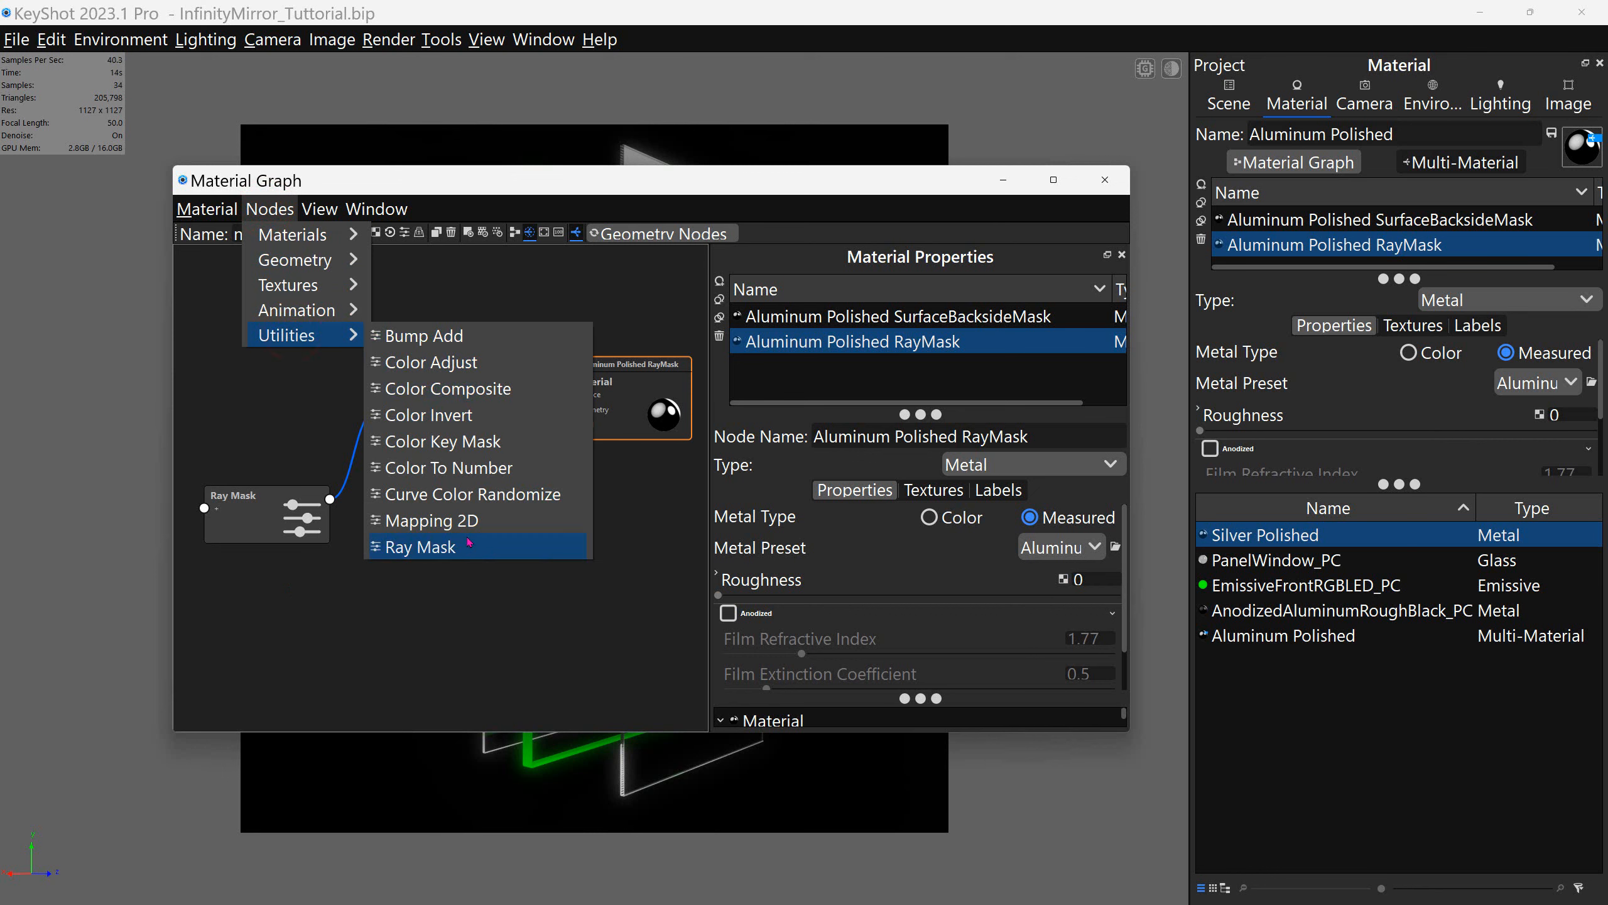
left_click_drag(284, 512, 276, 470)
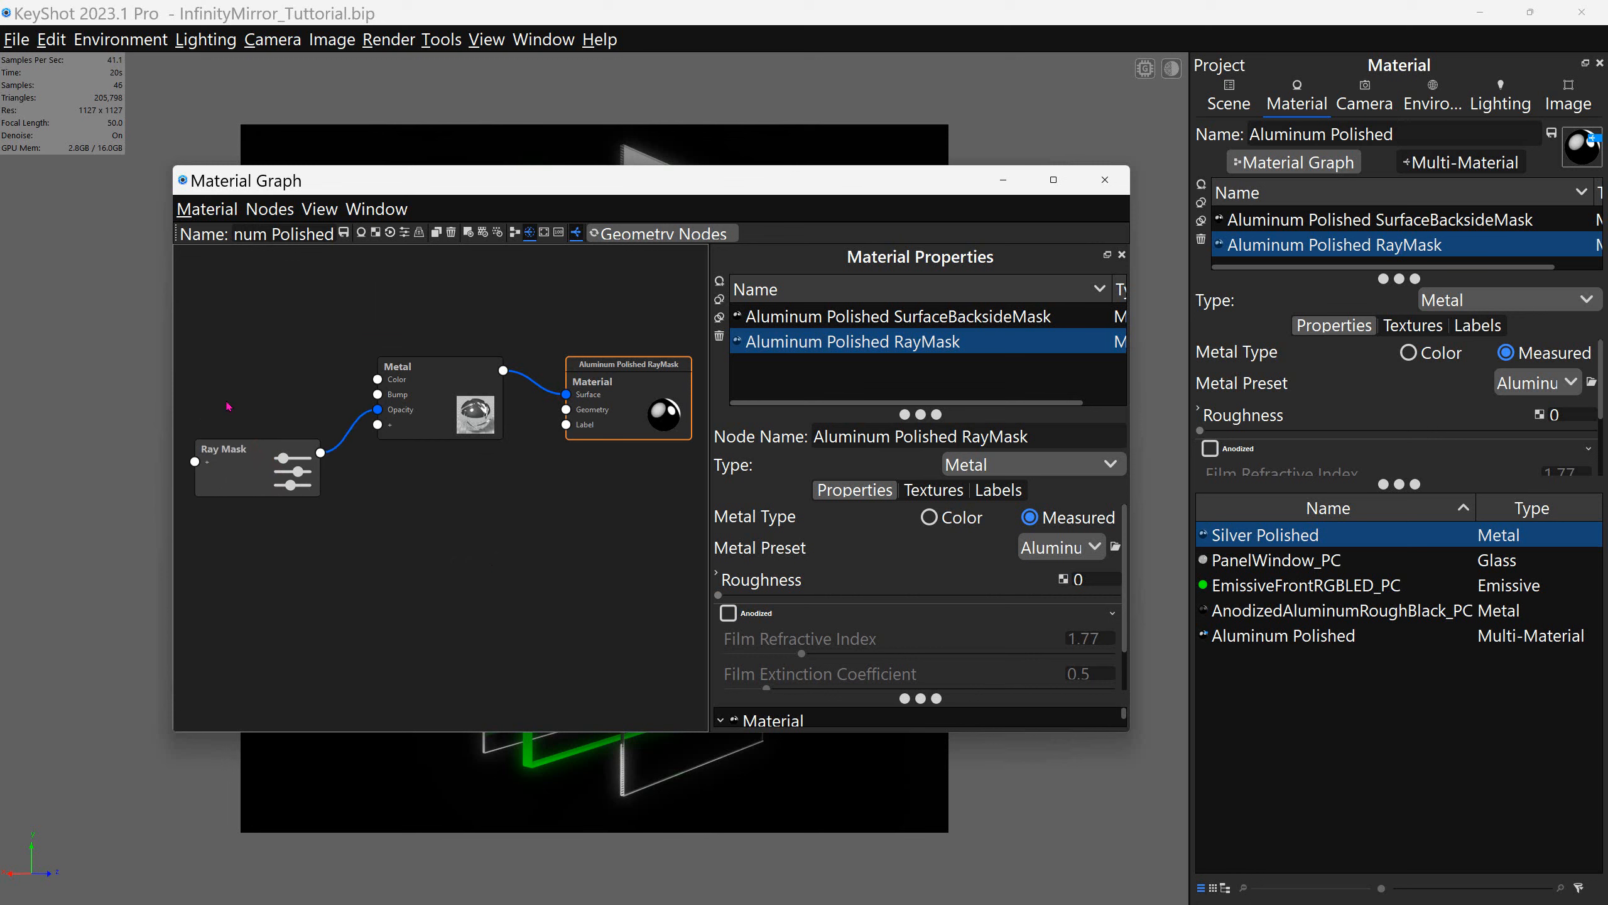
left_click(289, 468)
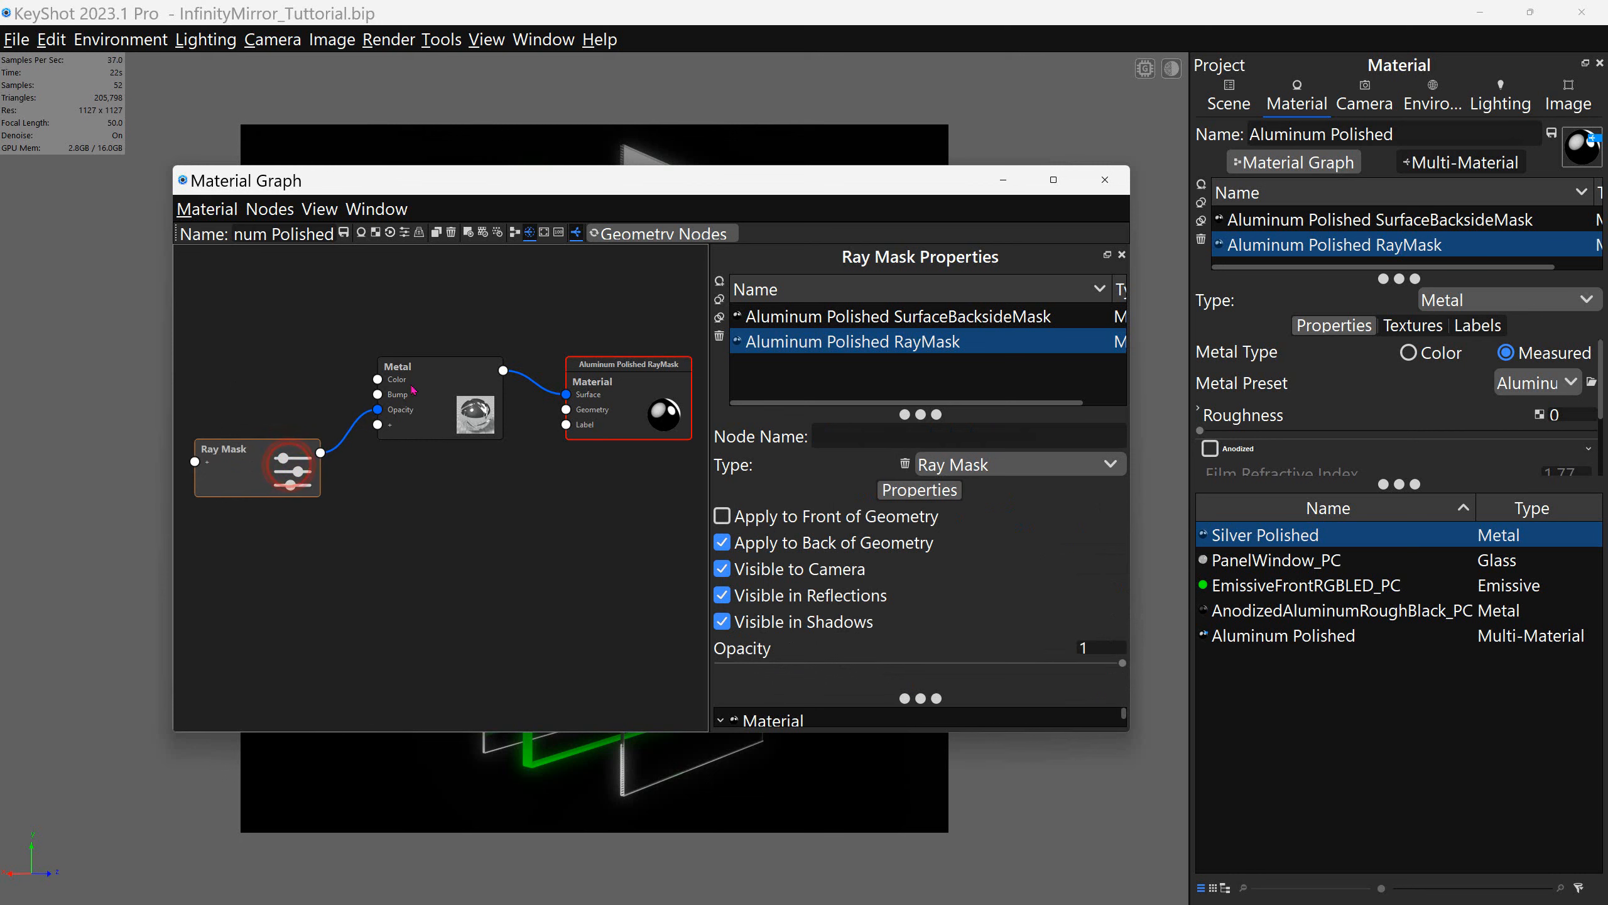
left_click_drag(268, 486, 260, 468)
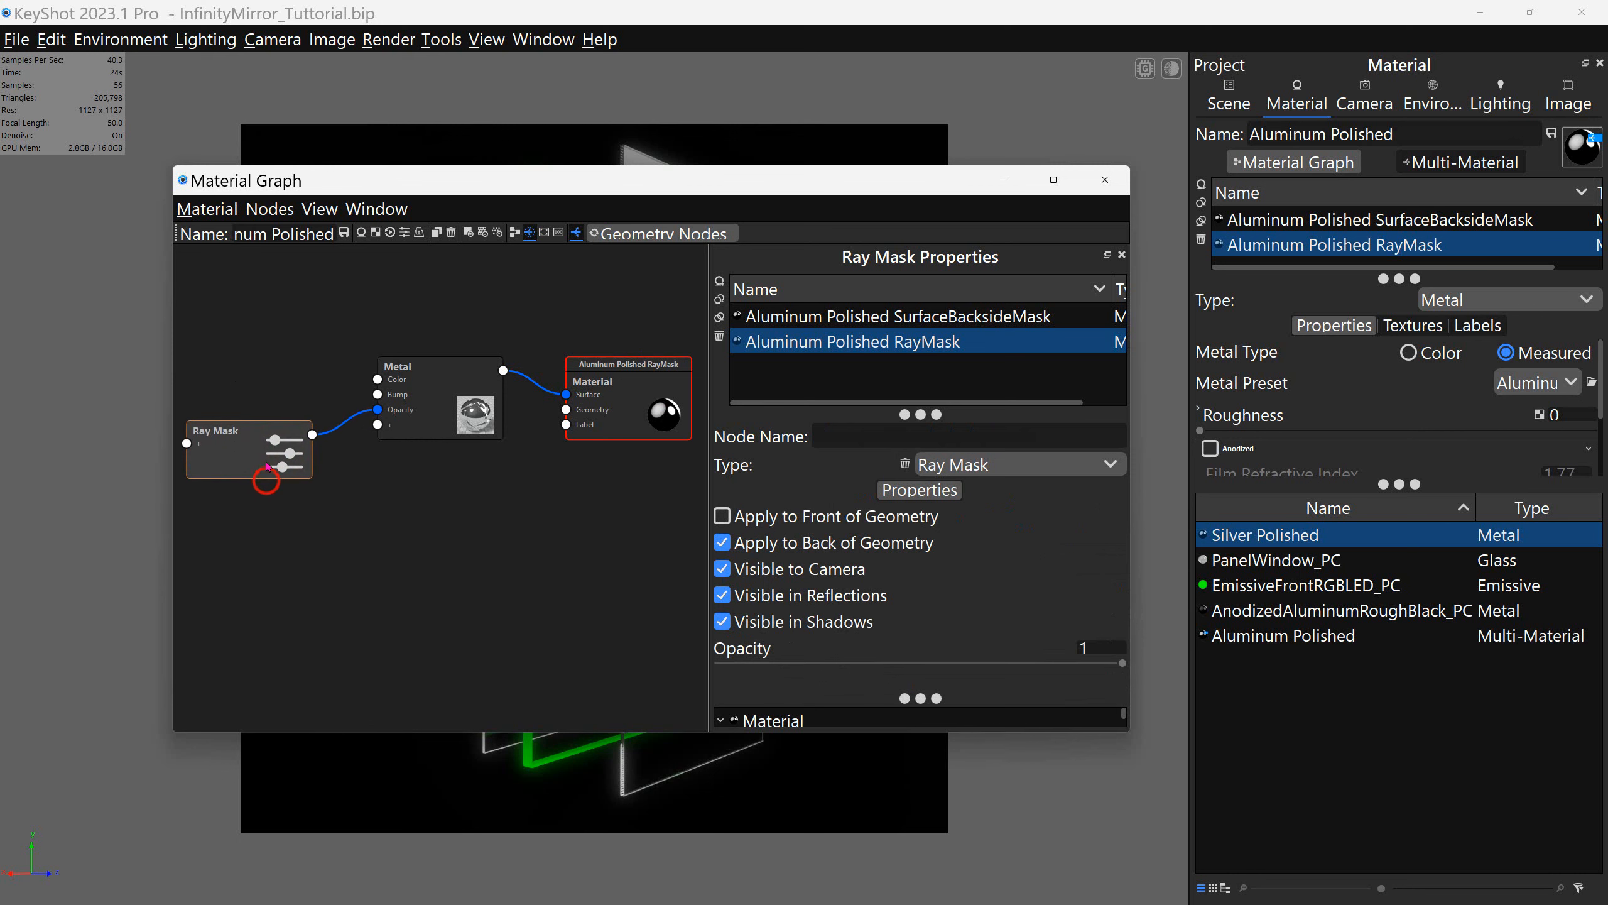
Step: Turn on Apply to Front of Geometry for the Ray Mask node and inspect the mirror panes from other angles
left_click_drag(785, 189, 276, 165)
left_click(546, 499)
left_click_drag(642, 280, 578, 145)
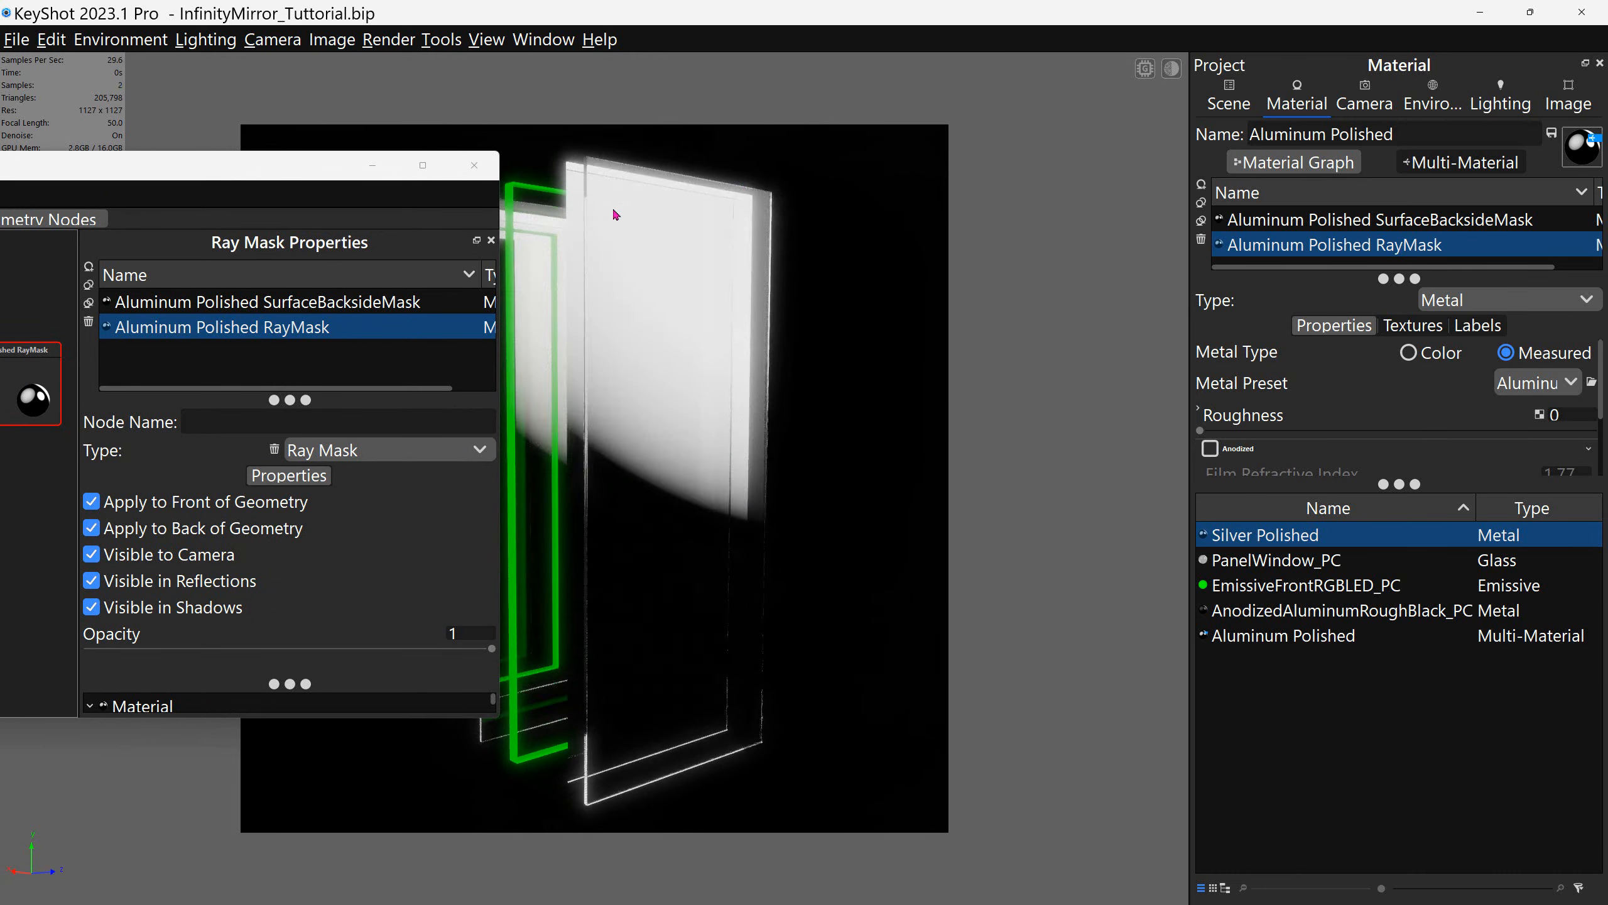
left_click_drag(664, 279, 547, 272)
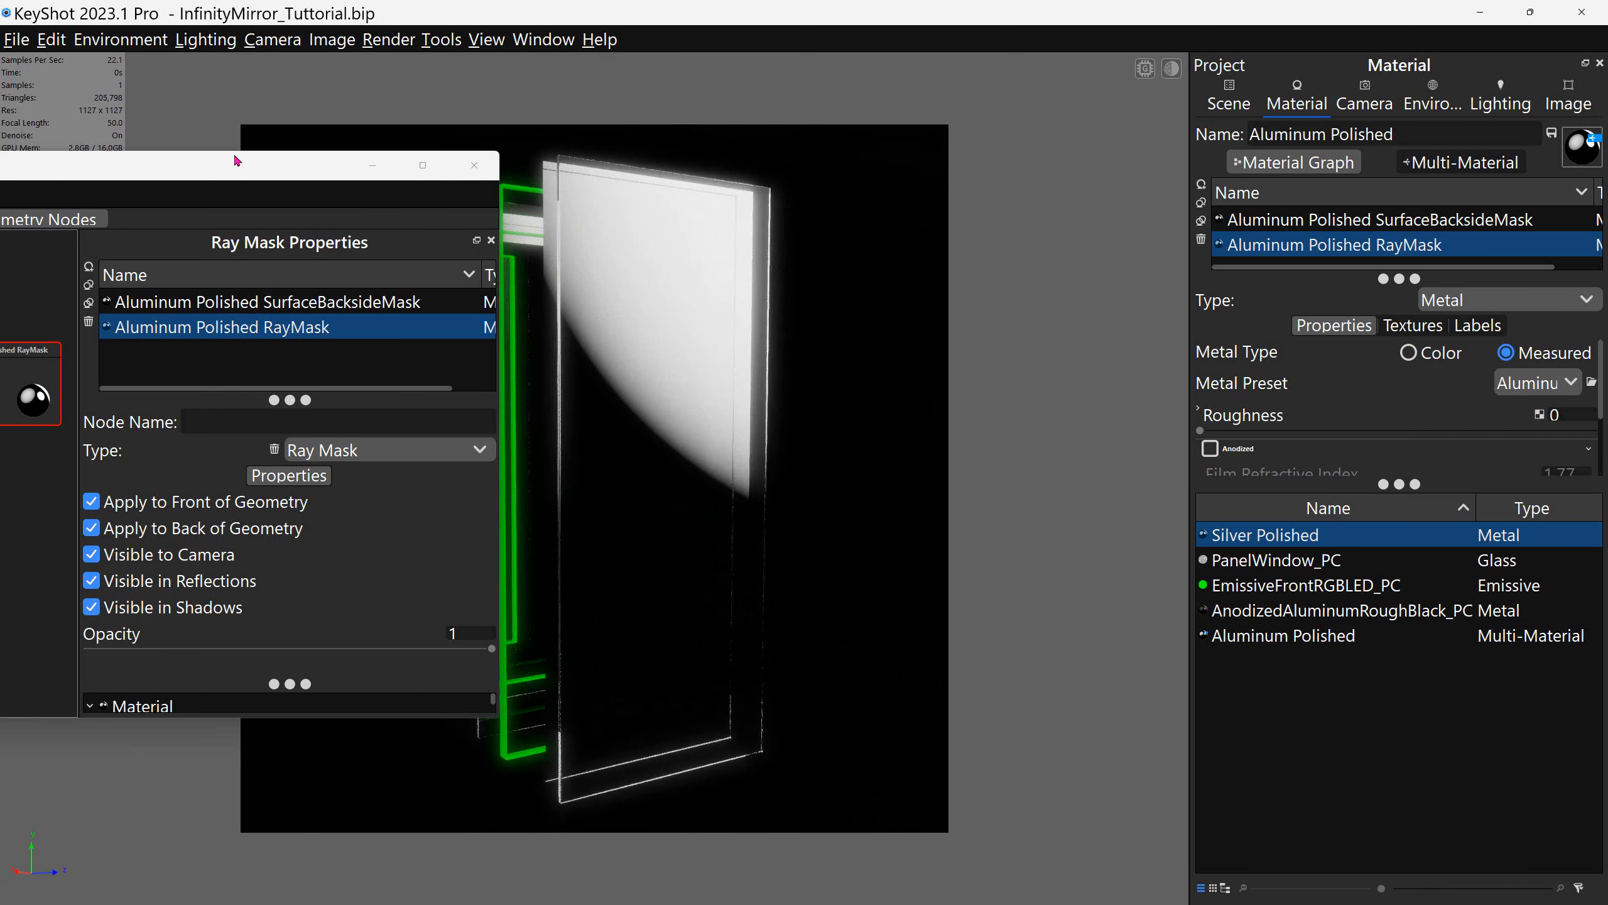
Step: Move the Ray Mask node below the Metal node, turn off its Apply to Front of Geometry option, and uncover the render
left_click_drag(235, 160, 828, 169)
left_click_drag(243, 437, 274, 508)
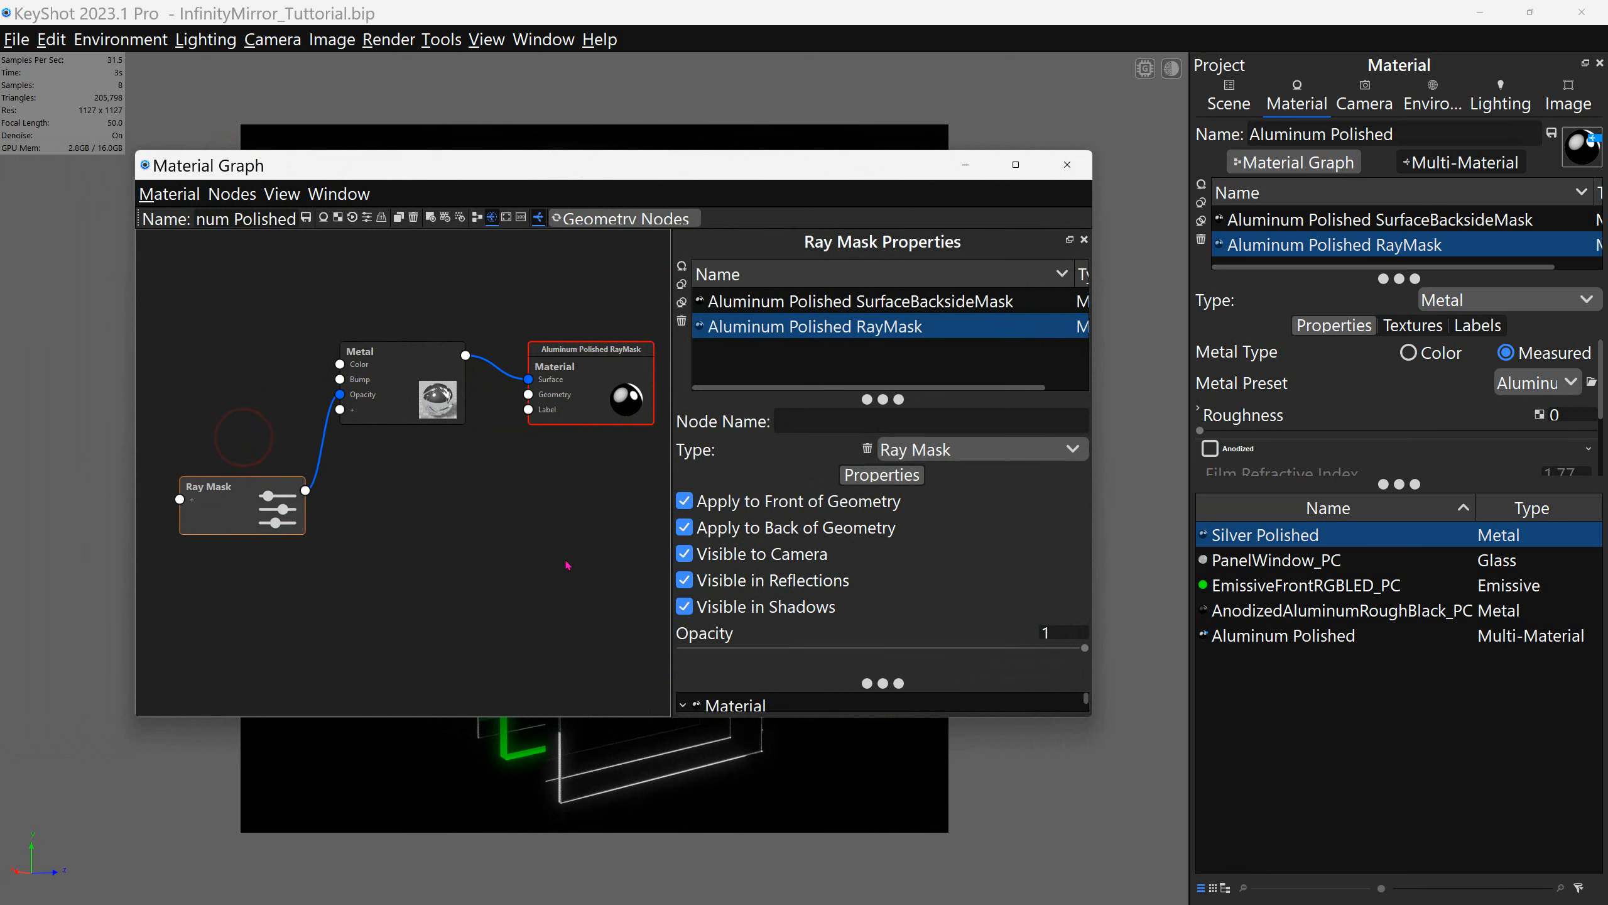
left_click(685, 501)
left_click_drag(872, 173, 272, 163)
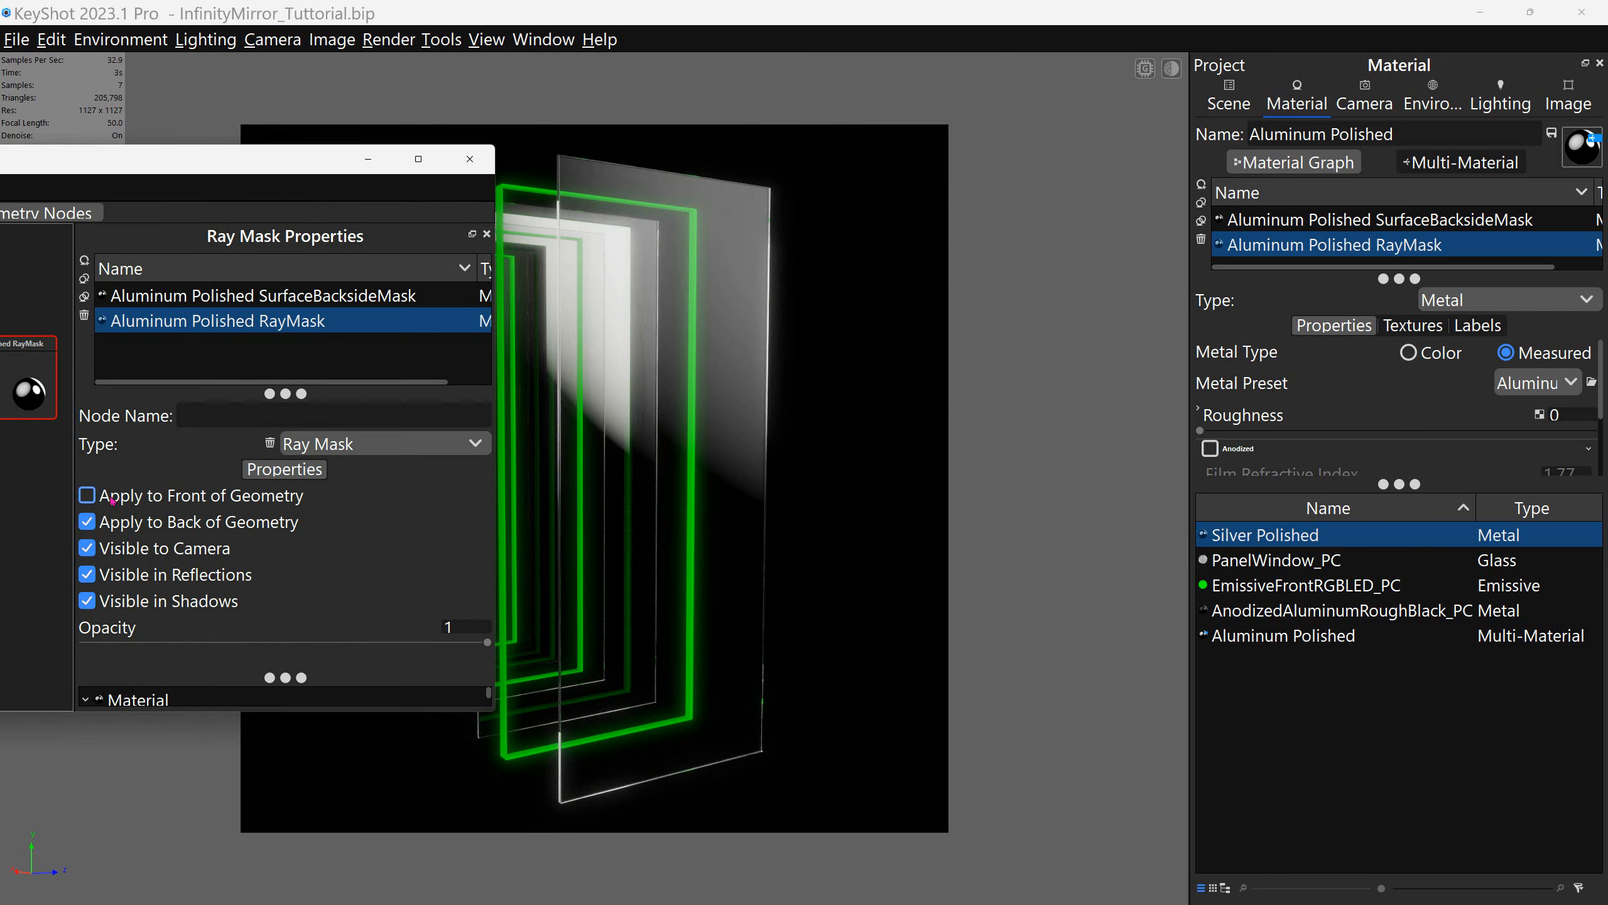
Step: Compare the render with Apply to Front of Geometry on and off, leave it off, and close the material graph
left_click(146, 521)
left_click(182, 499)
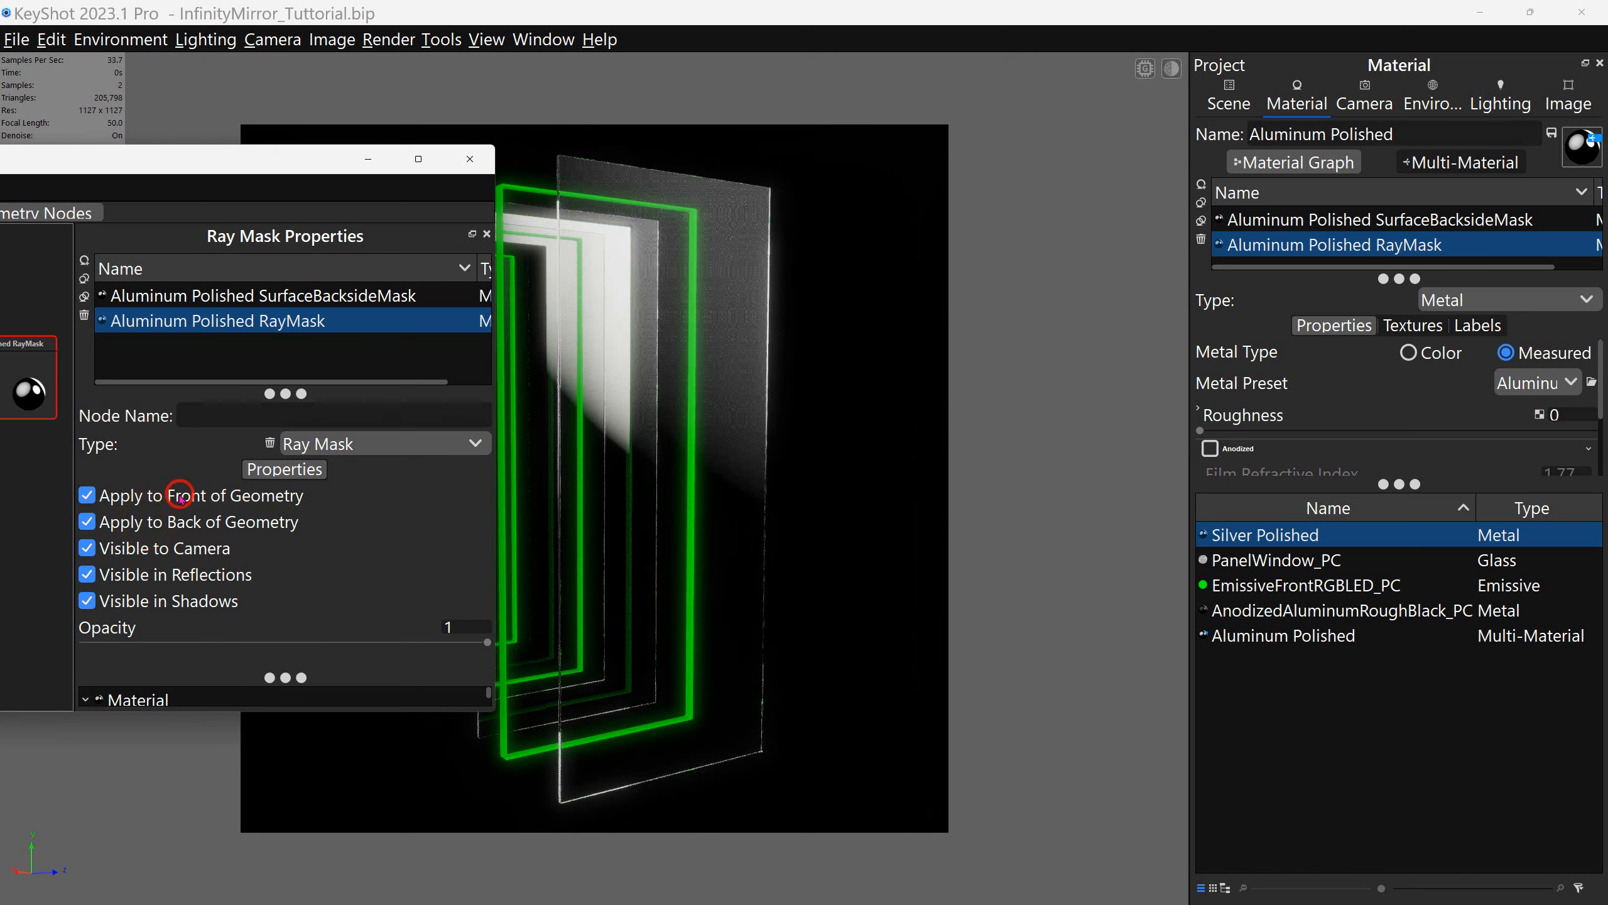
left_click(182, 499)
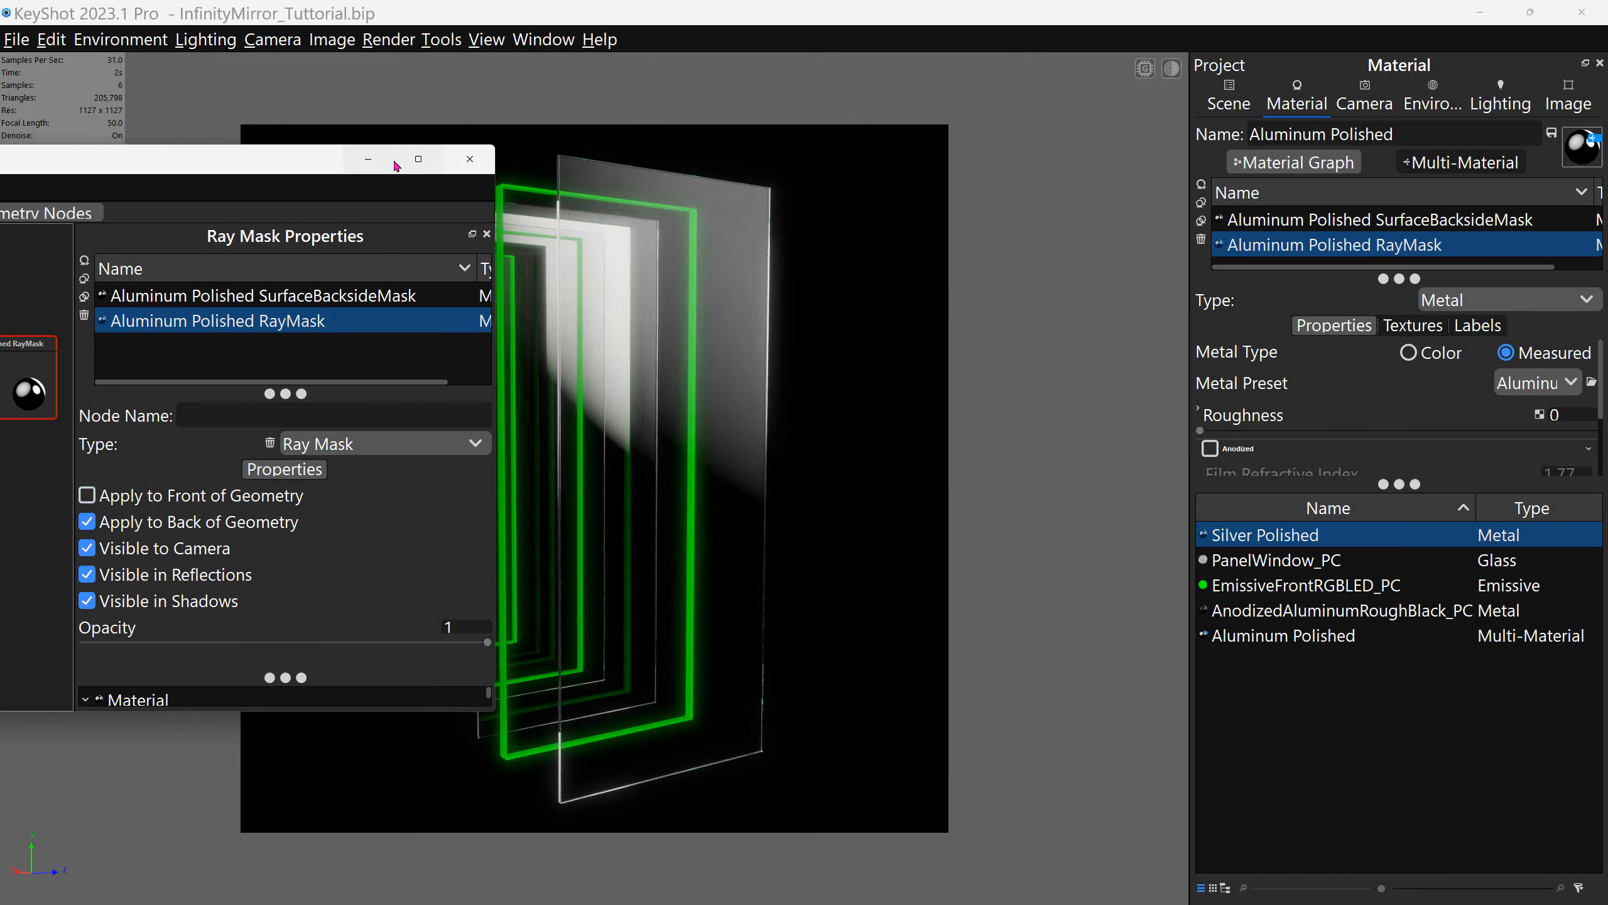
left_click_drag(331, 171, 771, 170)
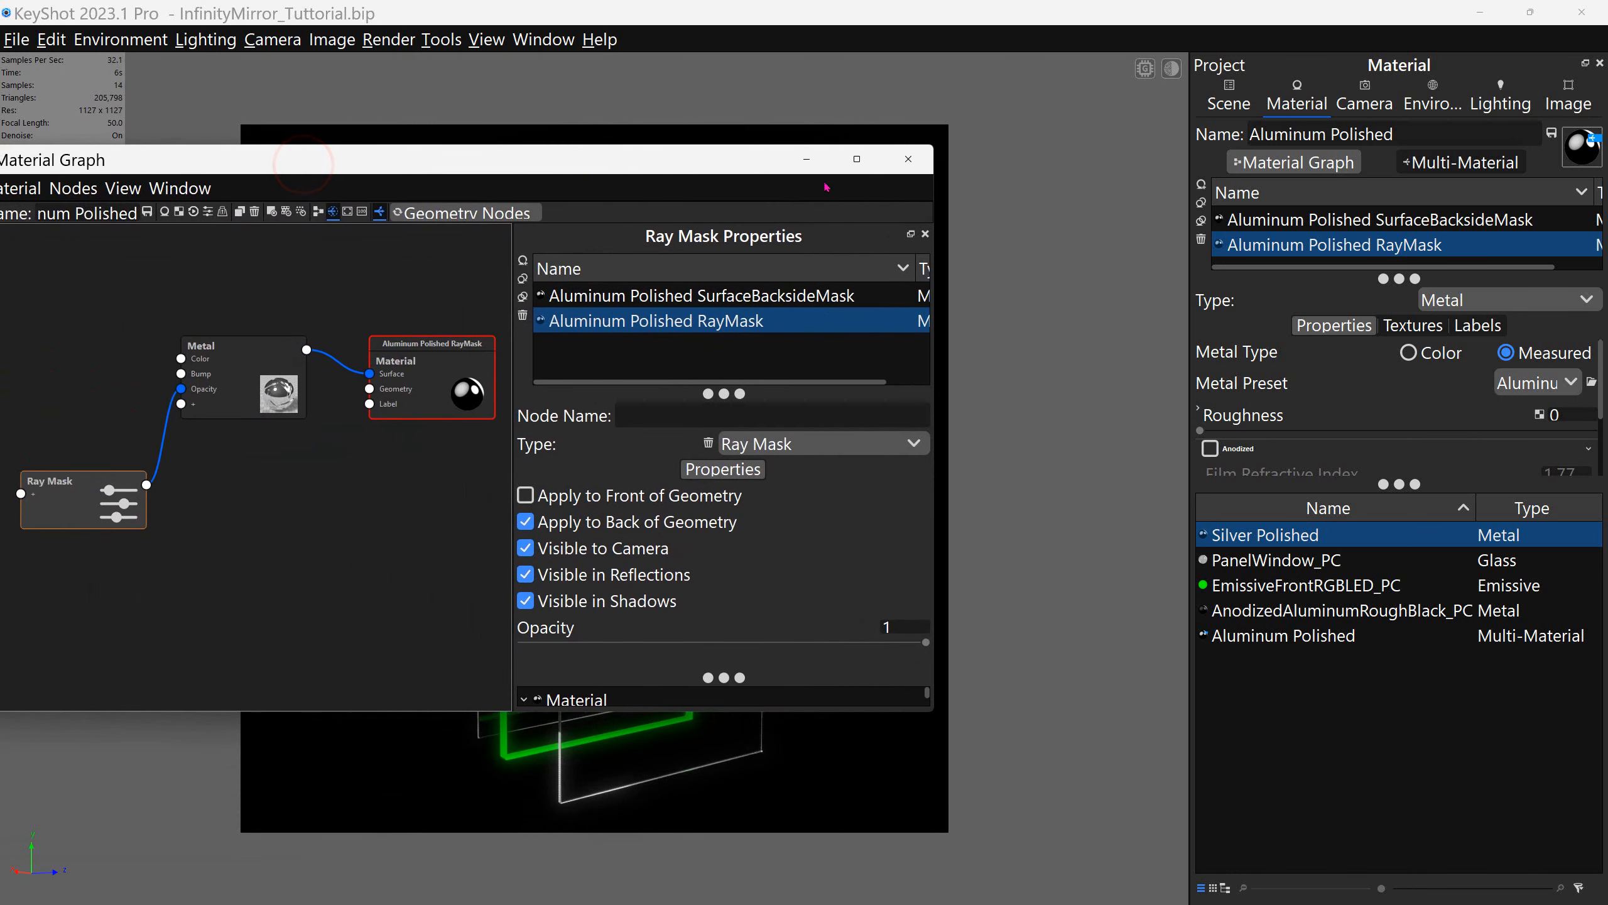
left_click(921, 164)
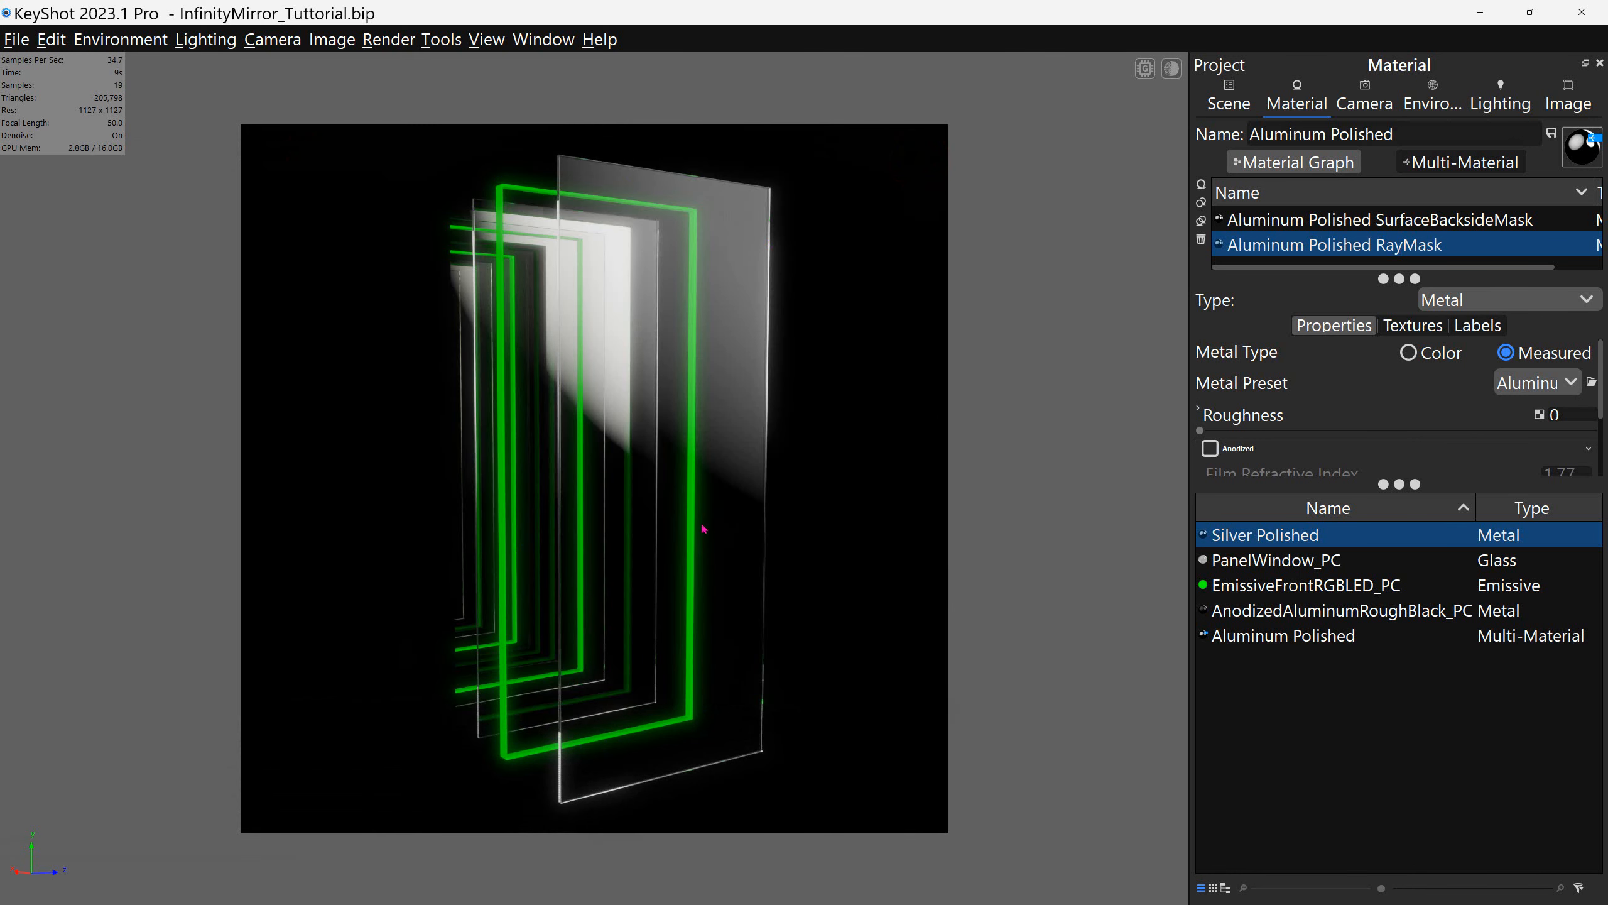
Step: Hide the exp model set, show the InfinityMirror_ASM model set, and widen the scene tree to reveal the part materials
left_click(1228, 95)
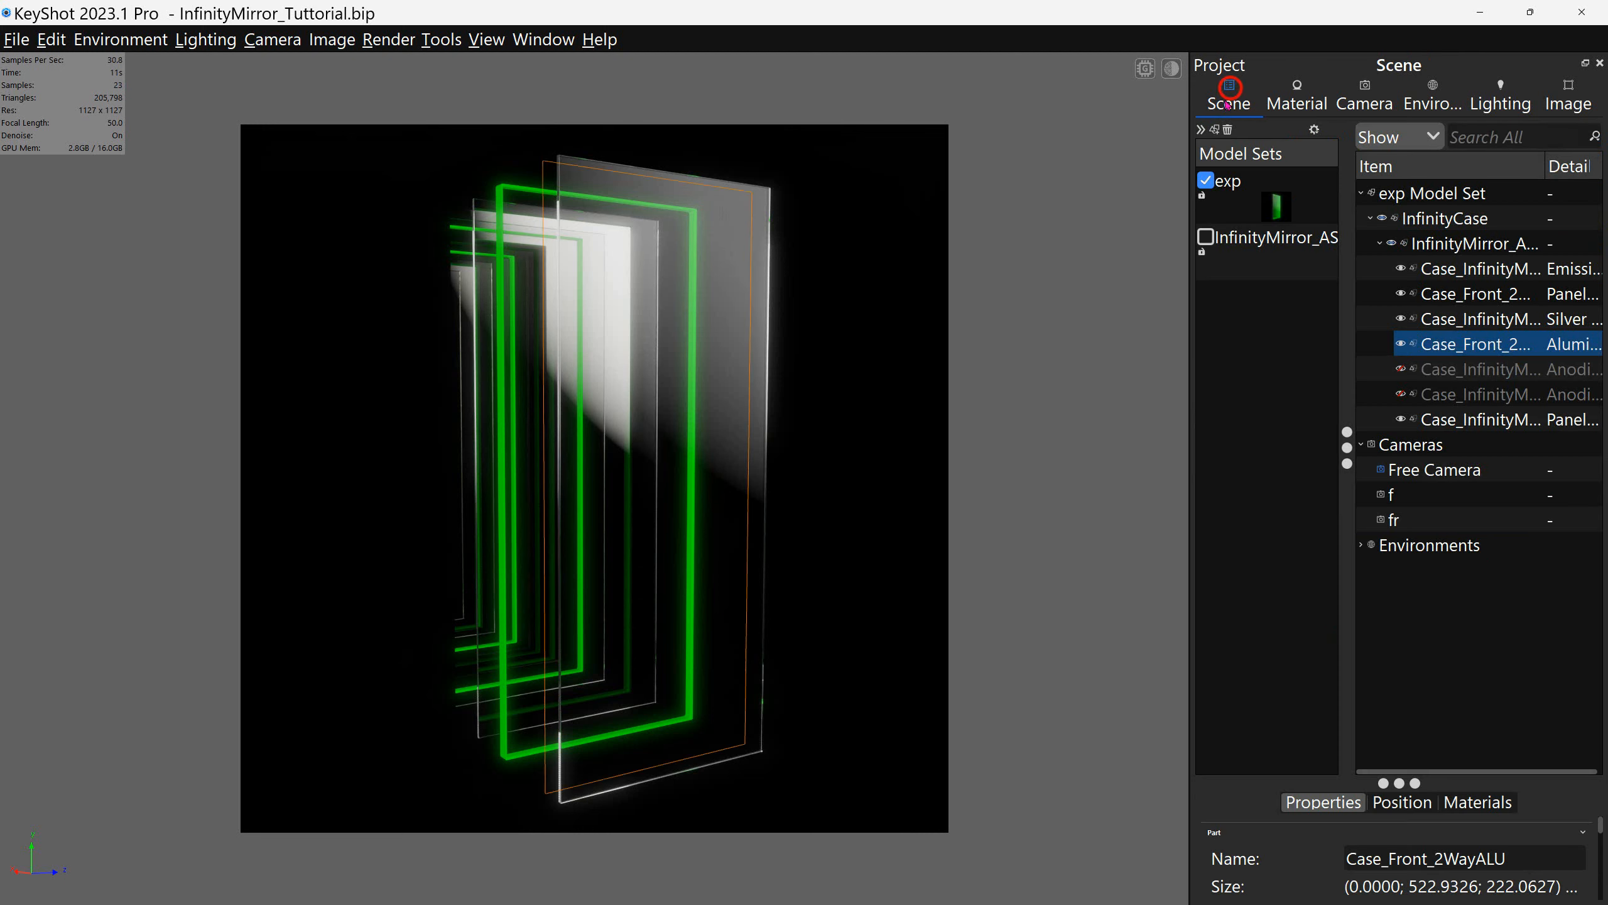
left_click(1205, 182)
left_click(1205, 237)
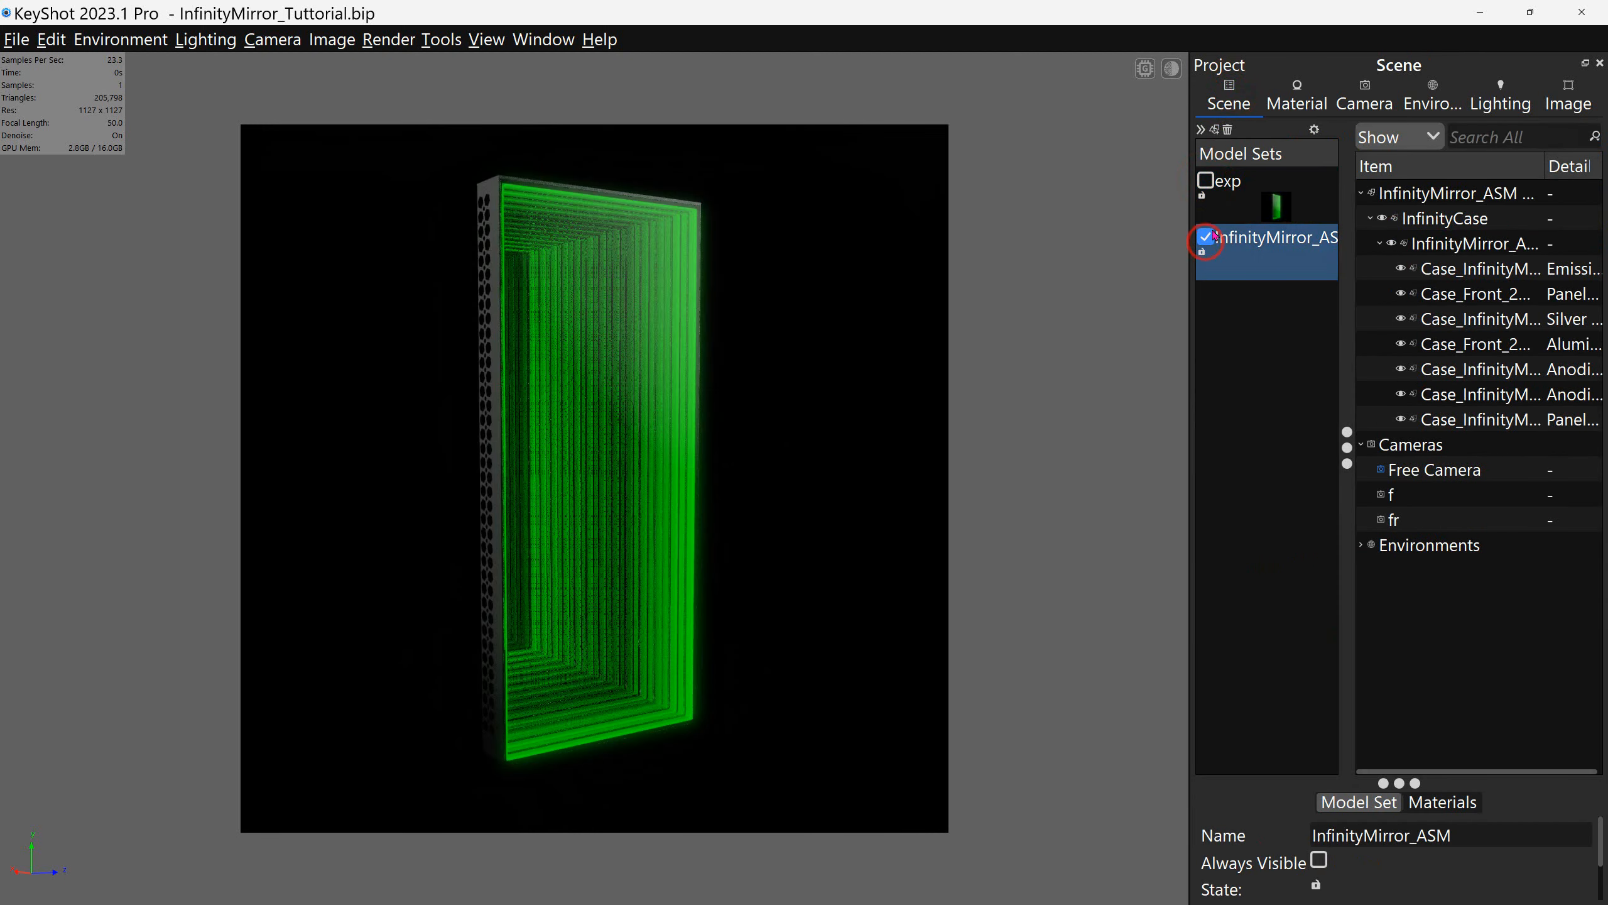
left_click_drag(883, 345, 1081, 341)
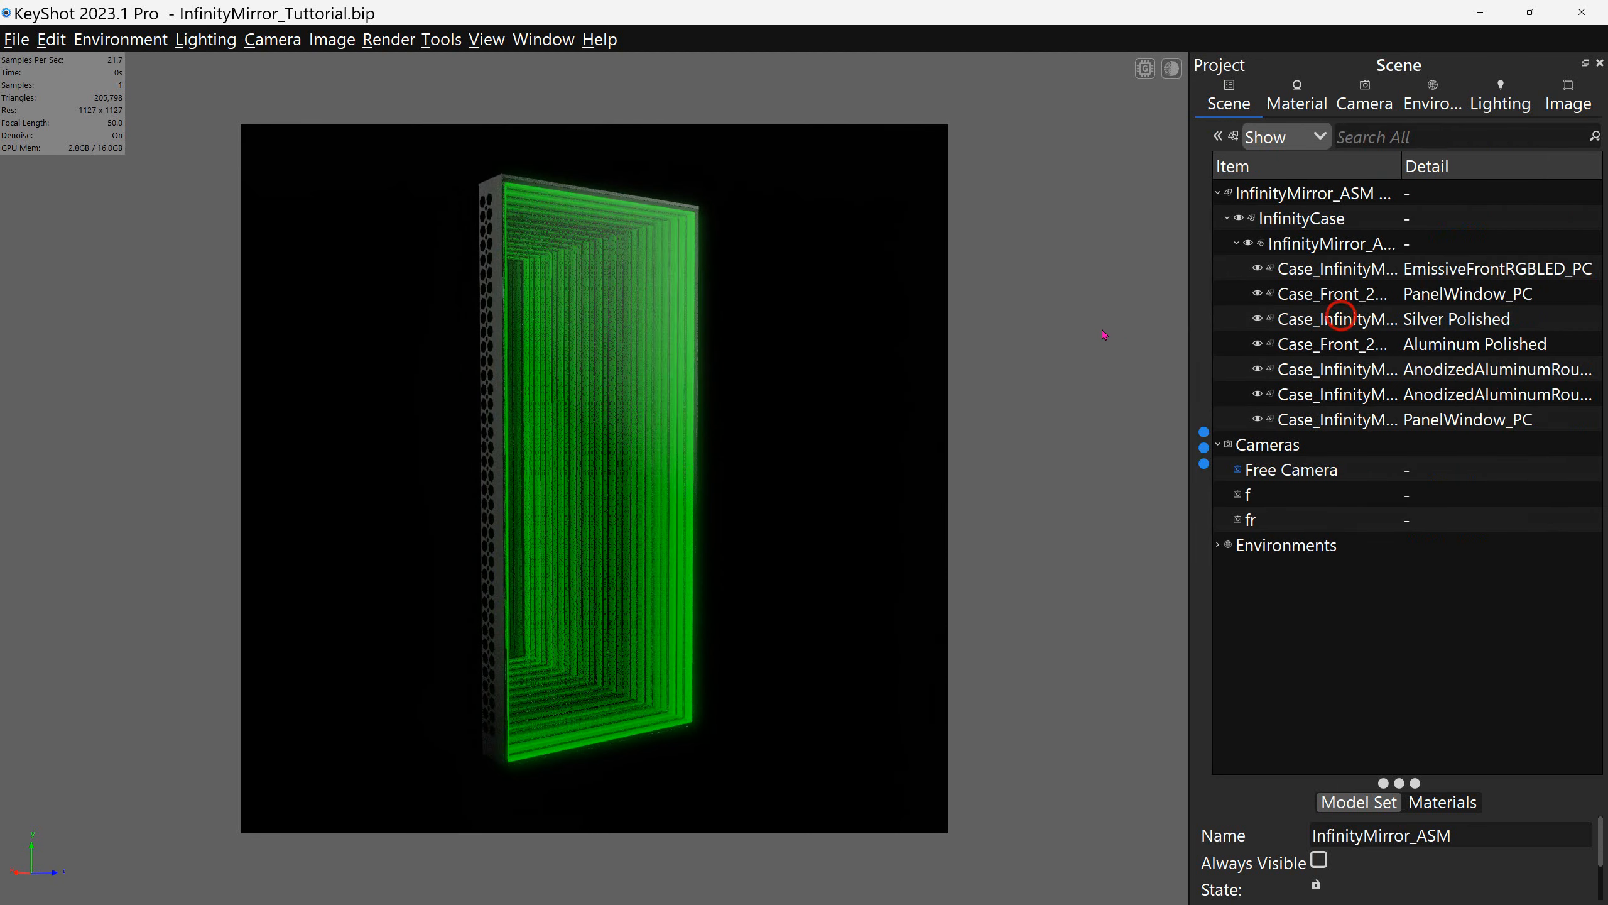
Step: Review the mirror parts in the scene tree, hiding and reshowing the PanelWindow_PC glass mirror part and the anodized aluminum part above it
left_click(1393, 298)
left_click(1393, 346)
left_click(1399, 419)
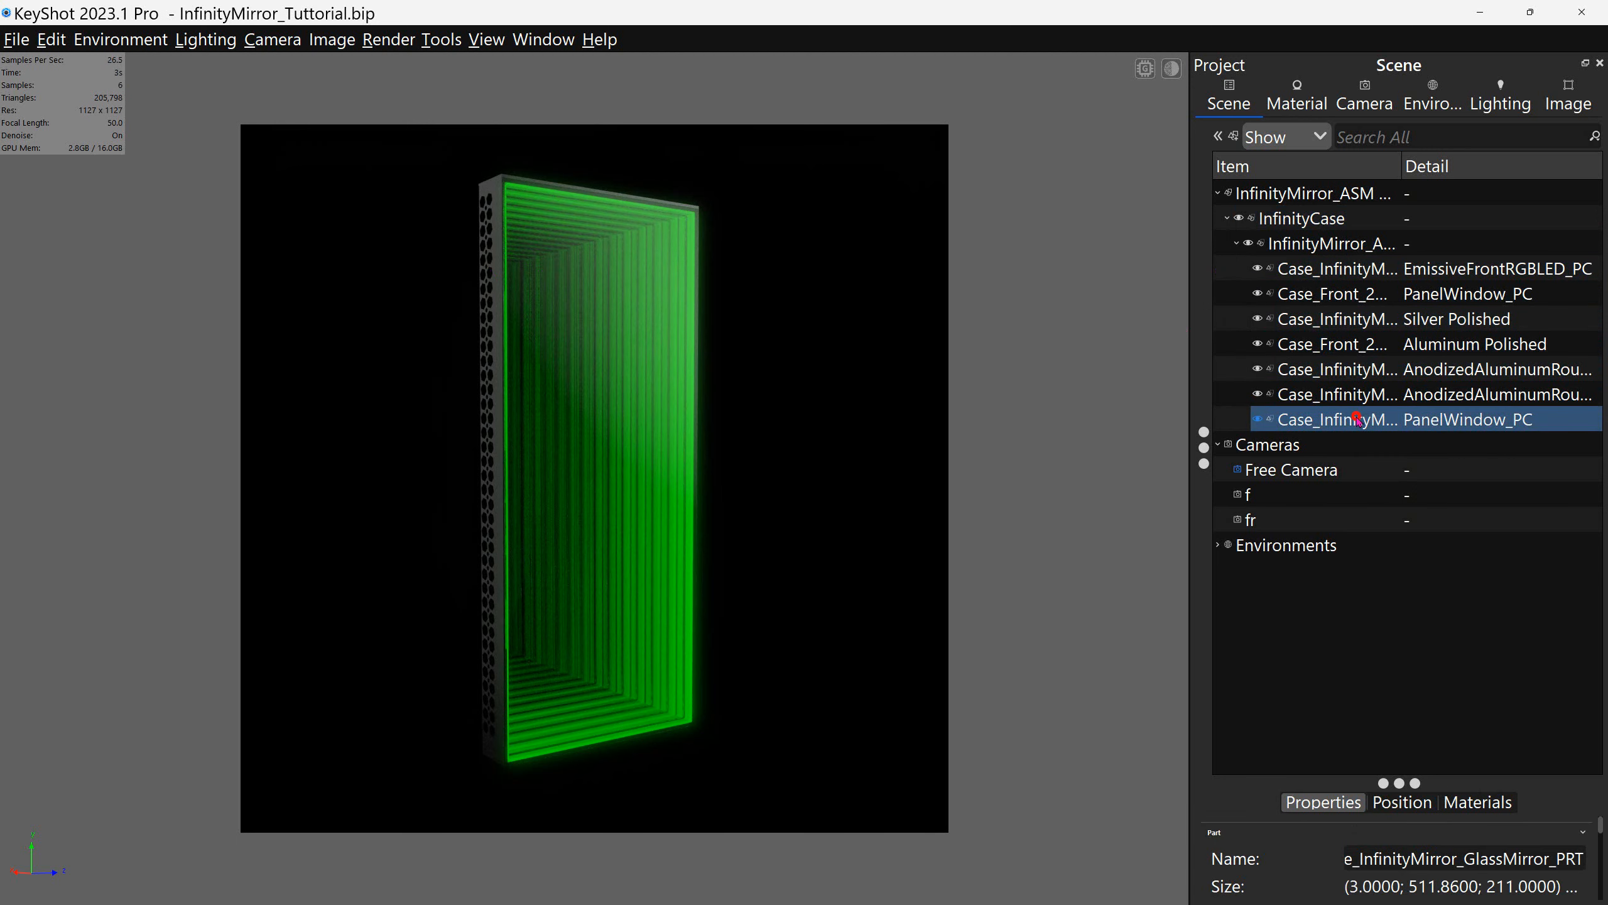
left_click(1258, 420)
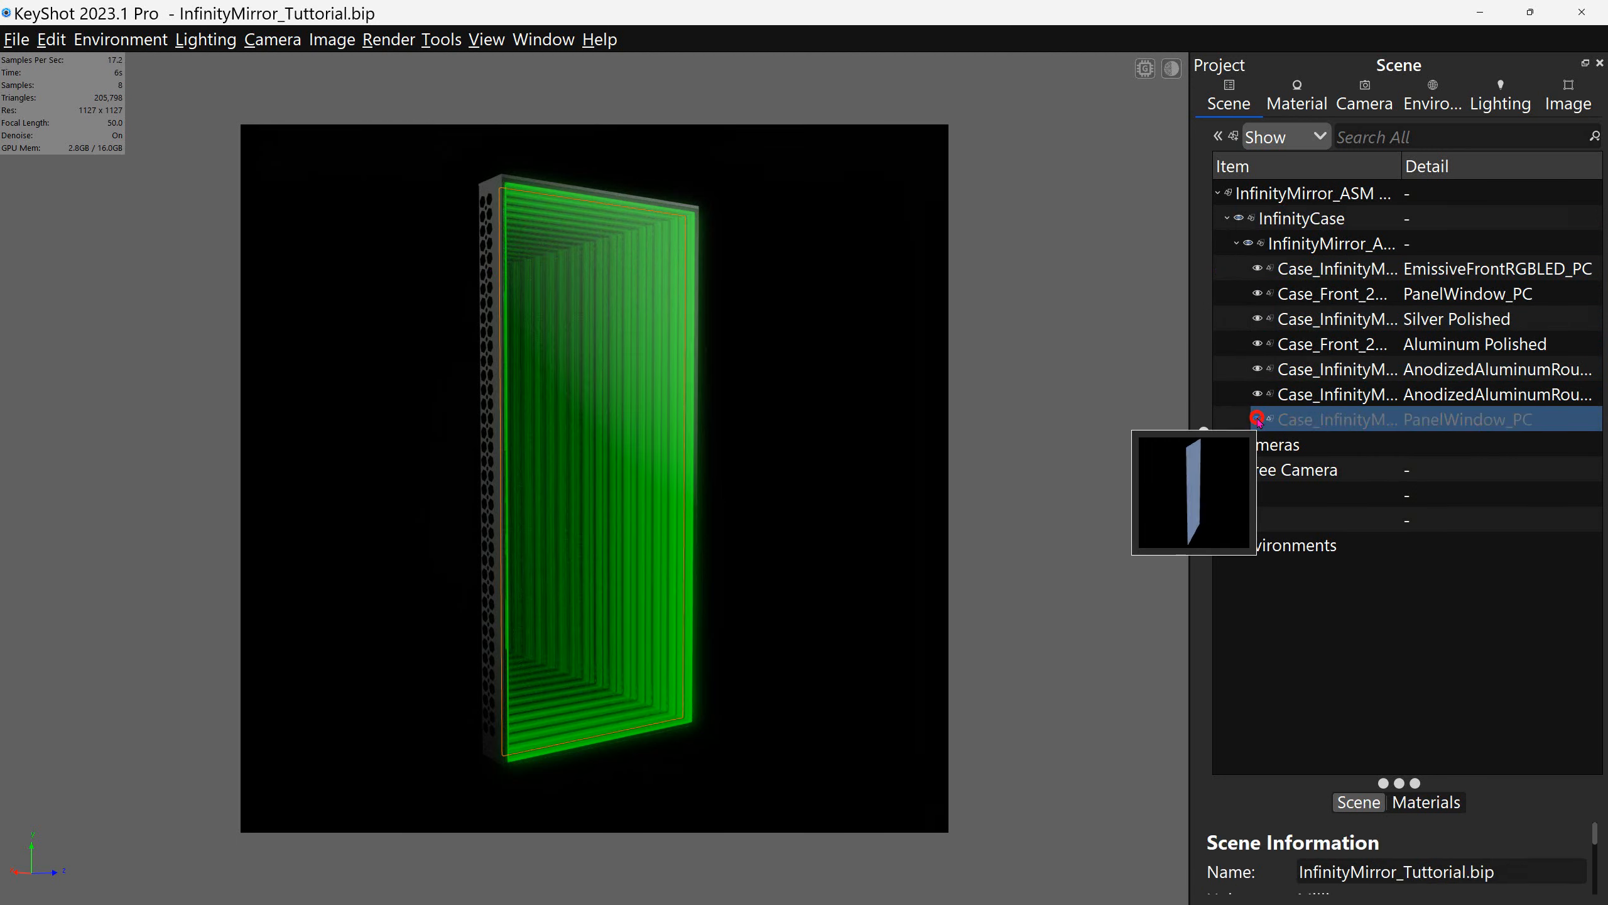
left_click(1257, 419)
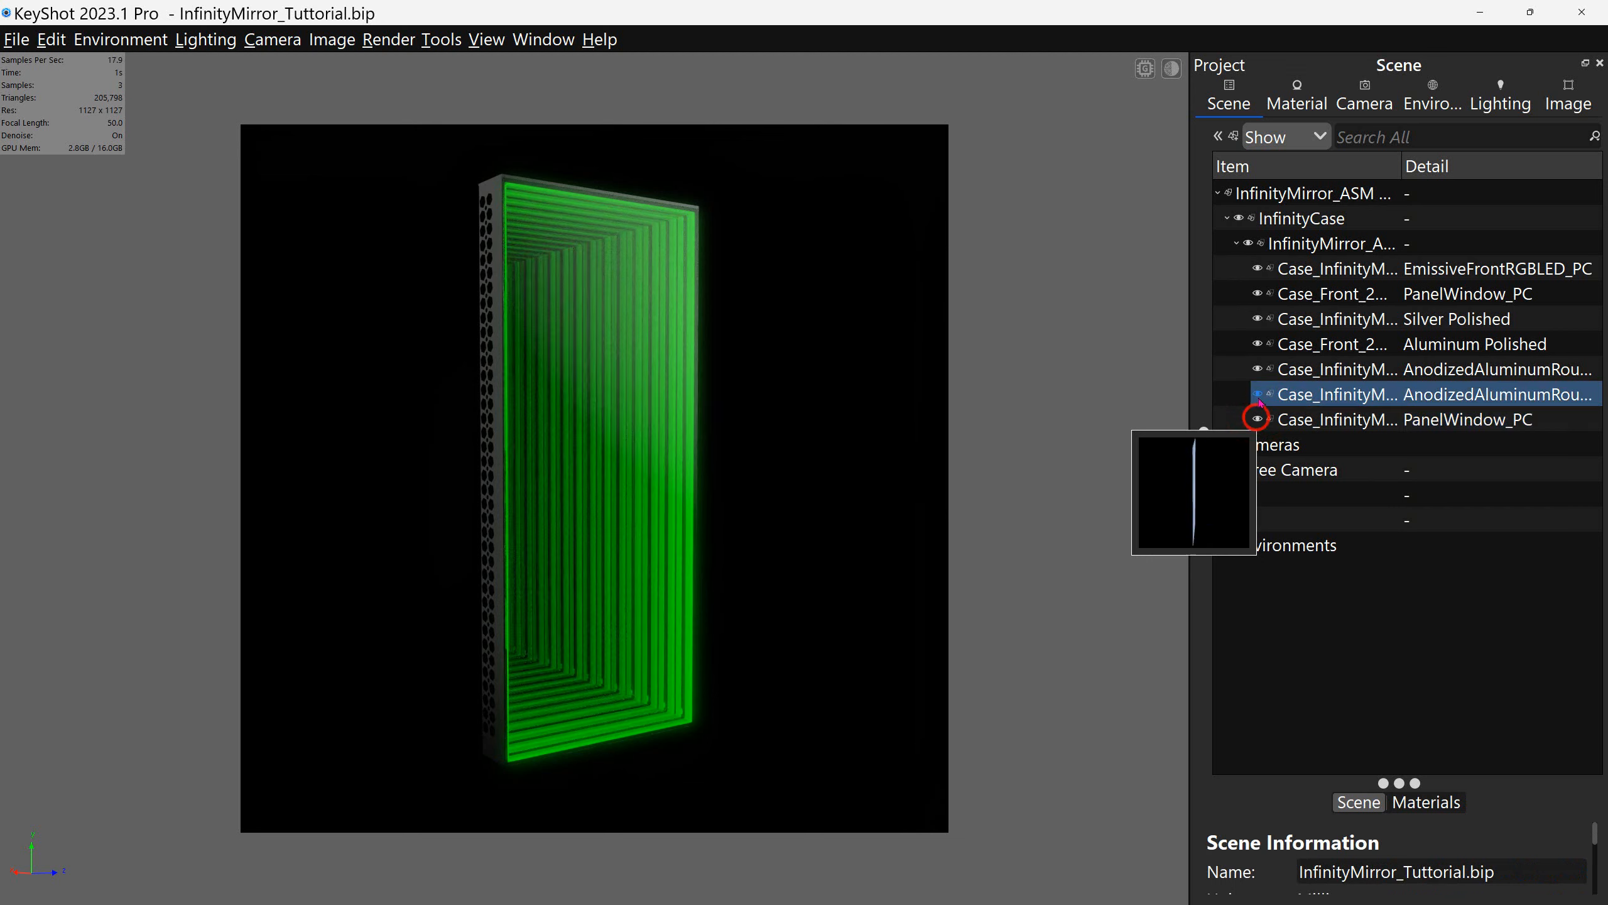
left_click(1258, 392)
left_click(1259, 393)
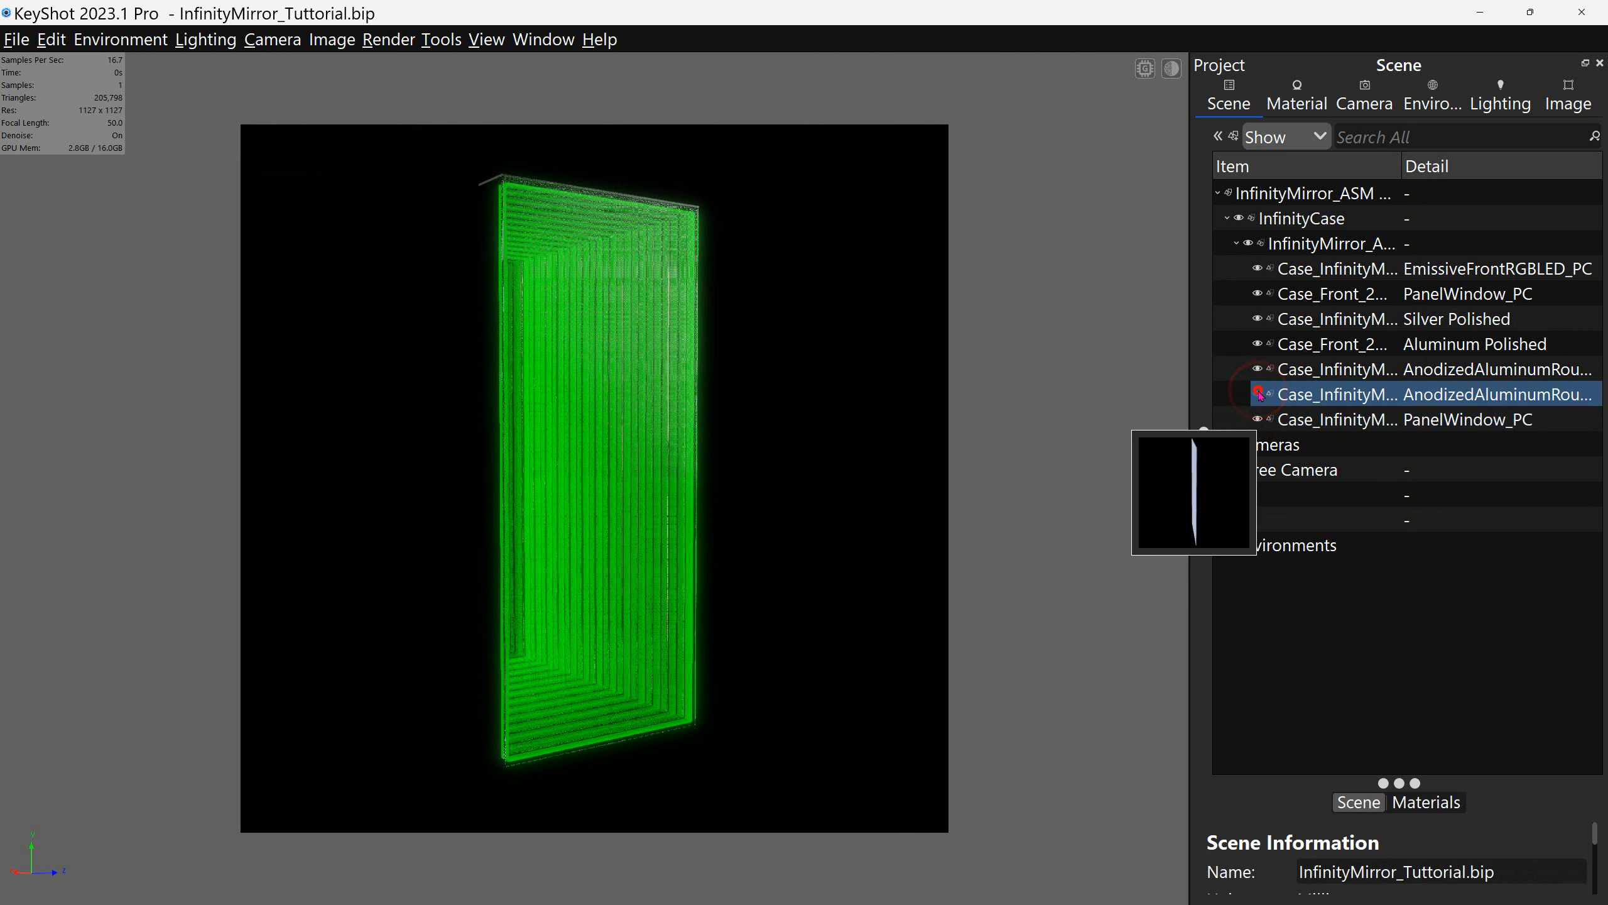
Step: Compare the infinity mirror with the Aluminum Polished front part hidden and shown, viewing the case from both sides and leaving the part visible
left_click(1258, 344)
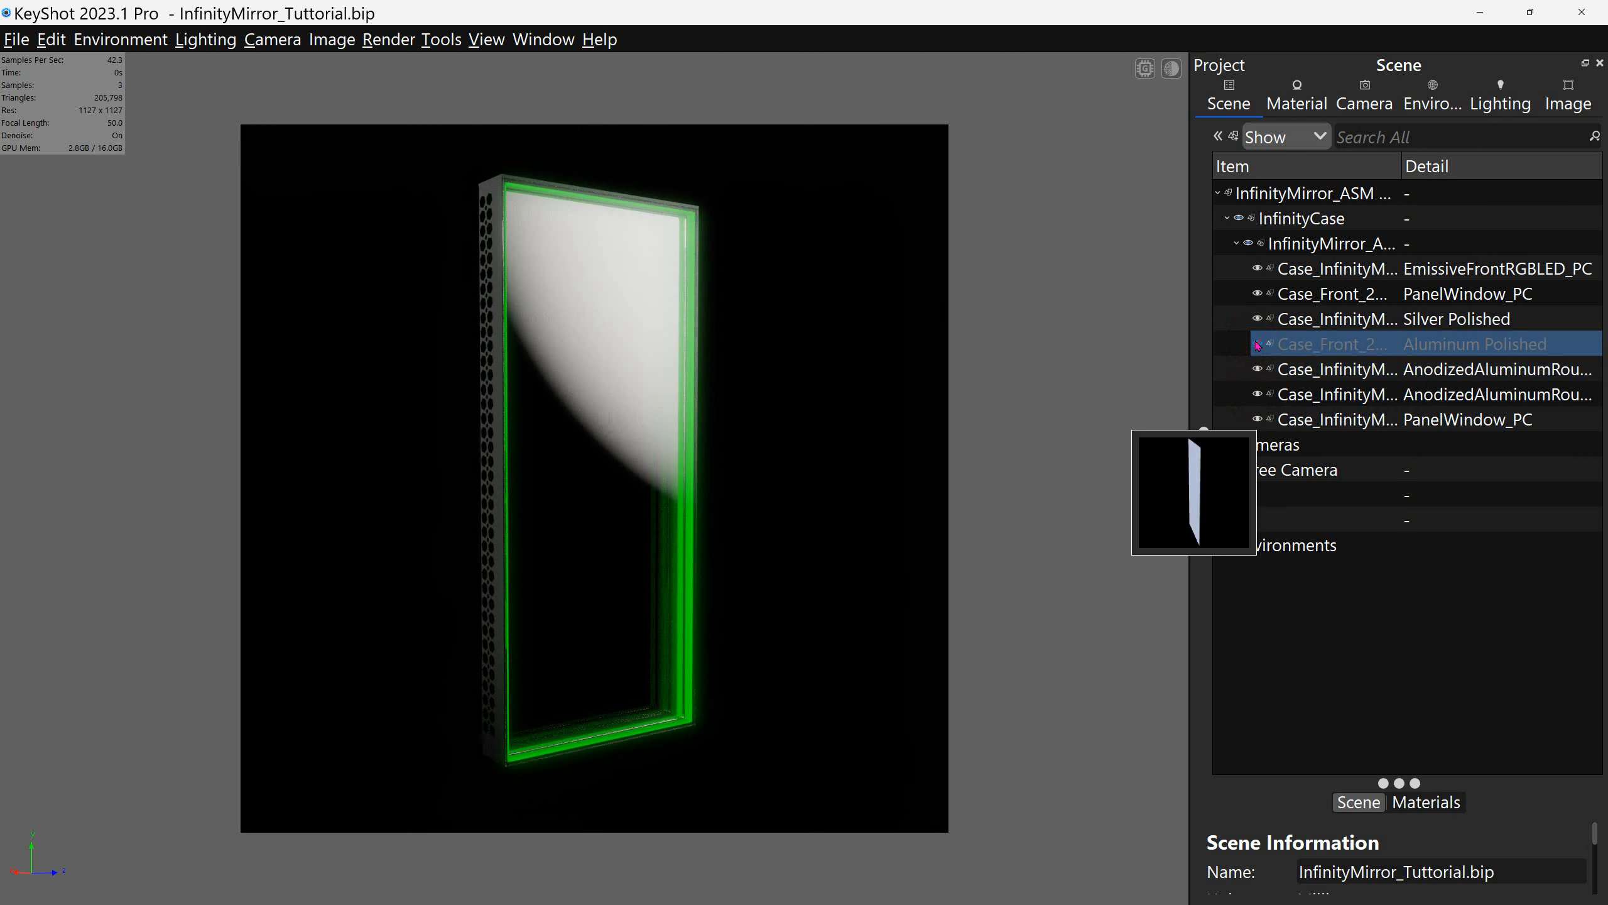
left_click(1258, 344)
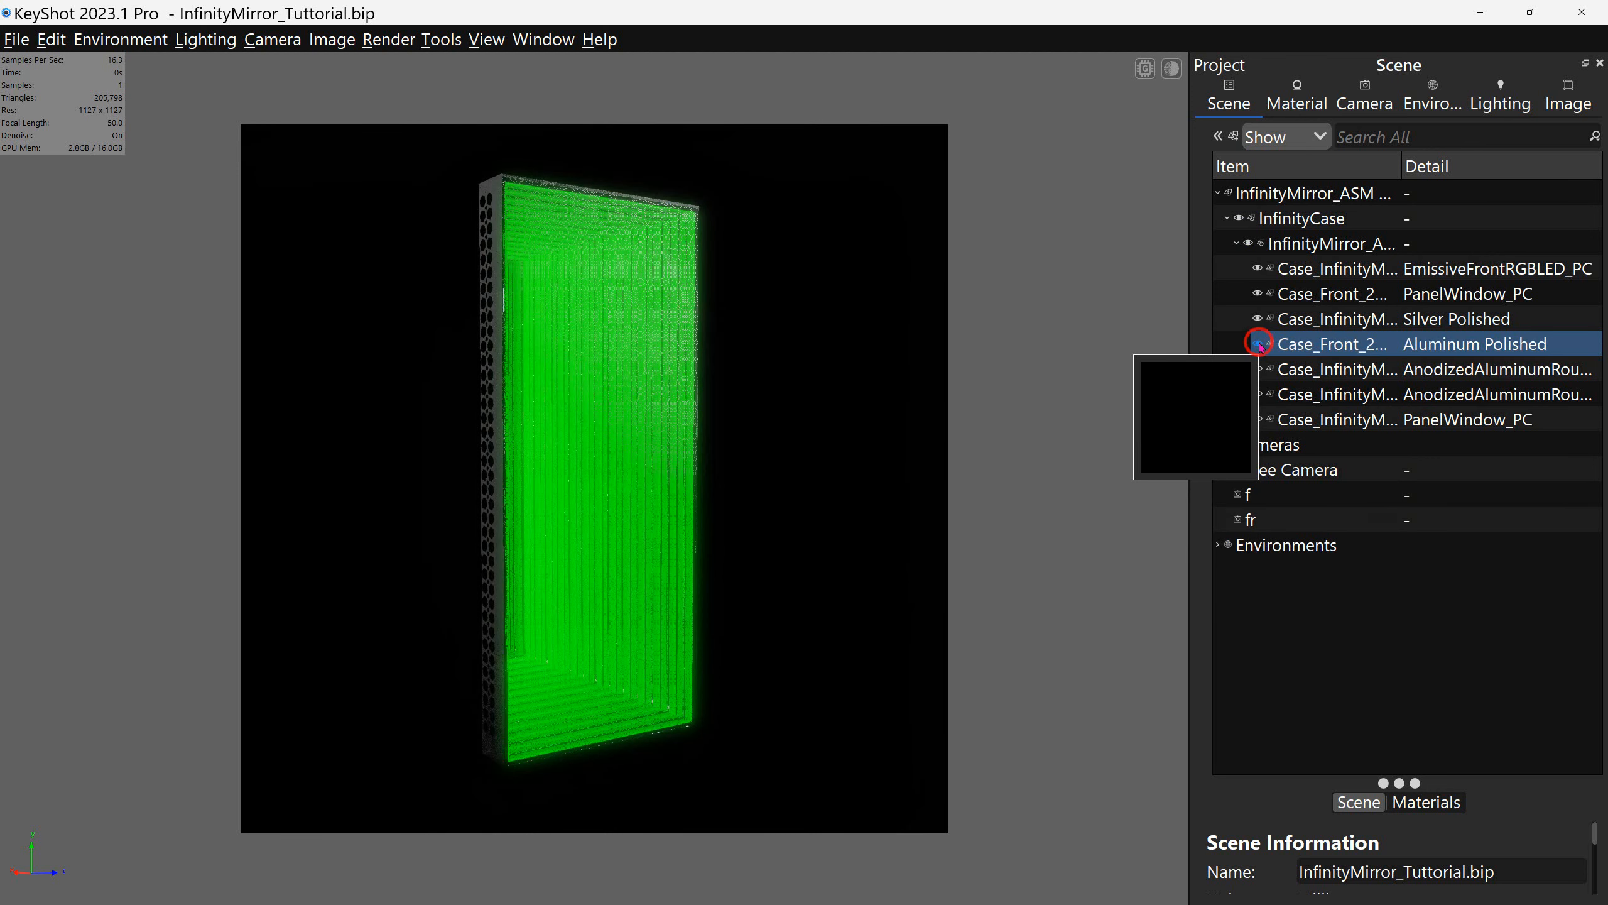
left_click(1258, 344)
left_click_drag(772, 310, 875, 321)
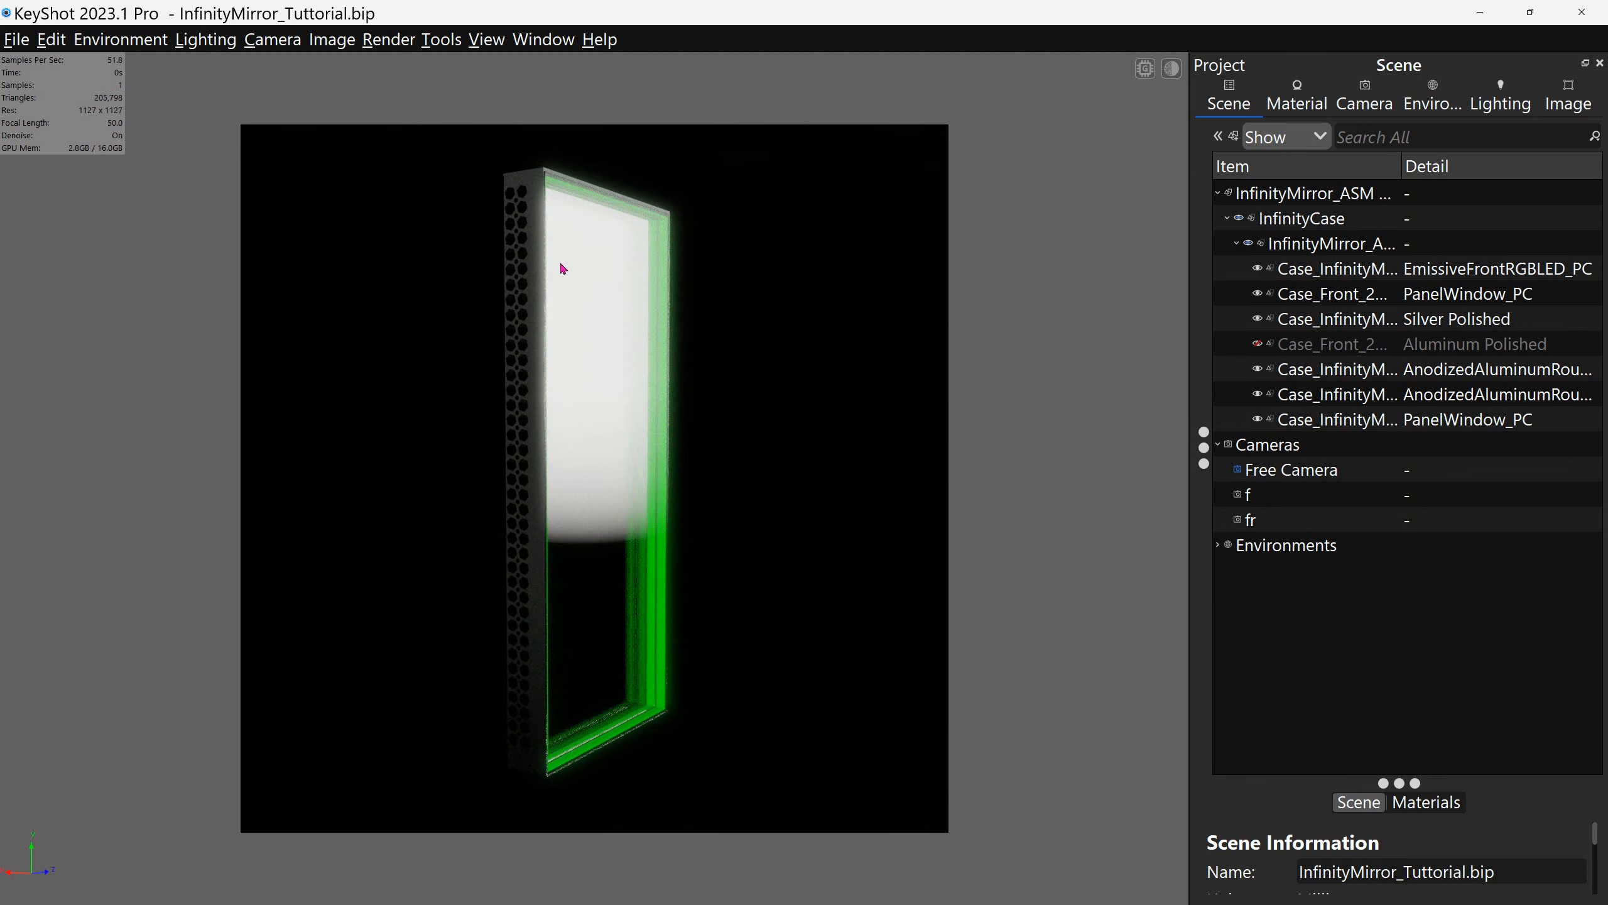
left_click(602, 402)
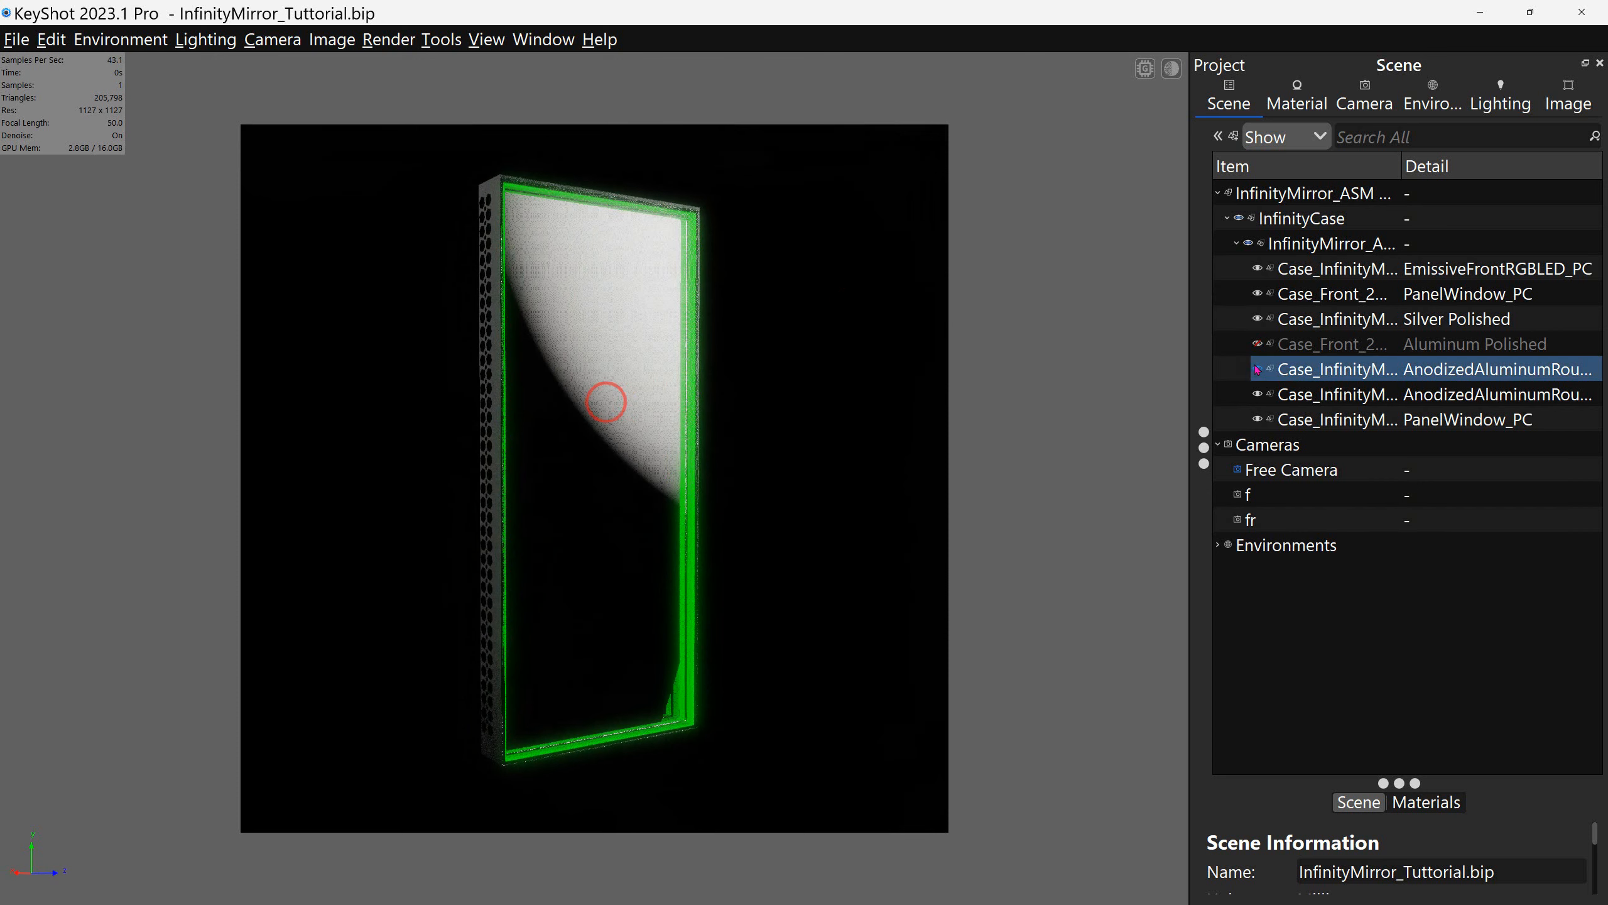
left_click(1273, 344)
left_click(1255, 344)
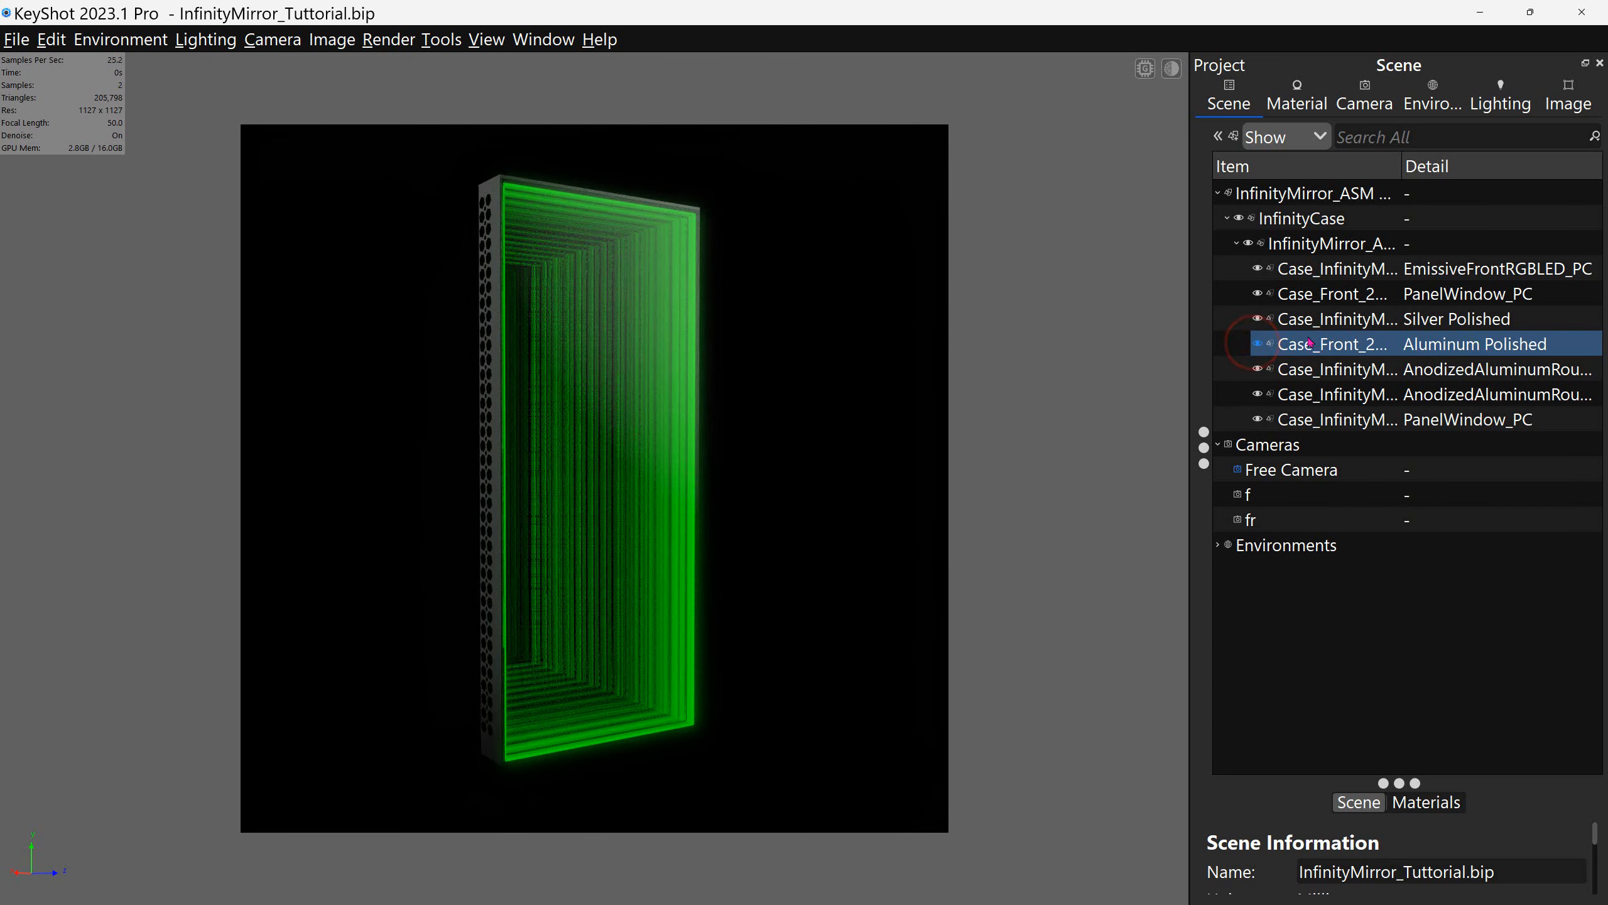
left_click(778, 336)
left_click_drag(643, 337, 732, 267)
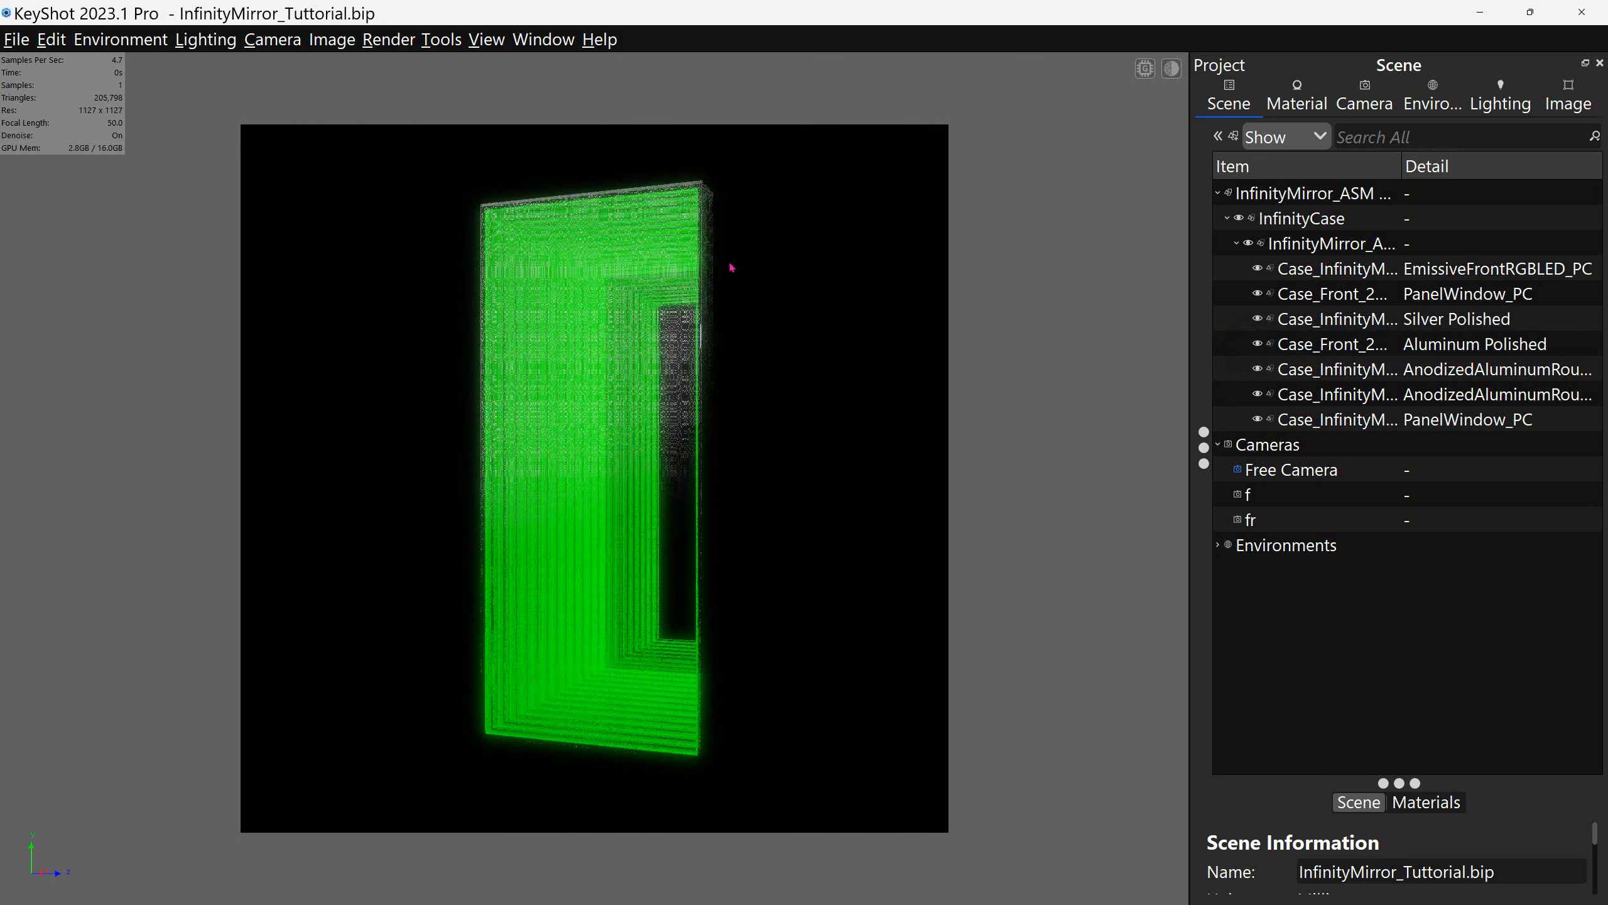
Step: Open the material graph of Aluminum Polished and display the node trees of both its sub-materials together
double_click(1384, 369)
left_click(1330, 166)
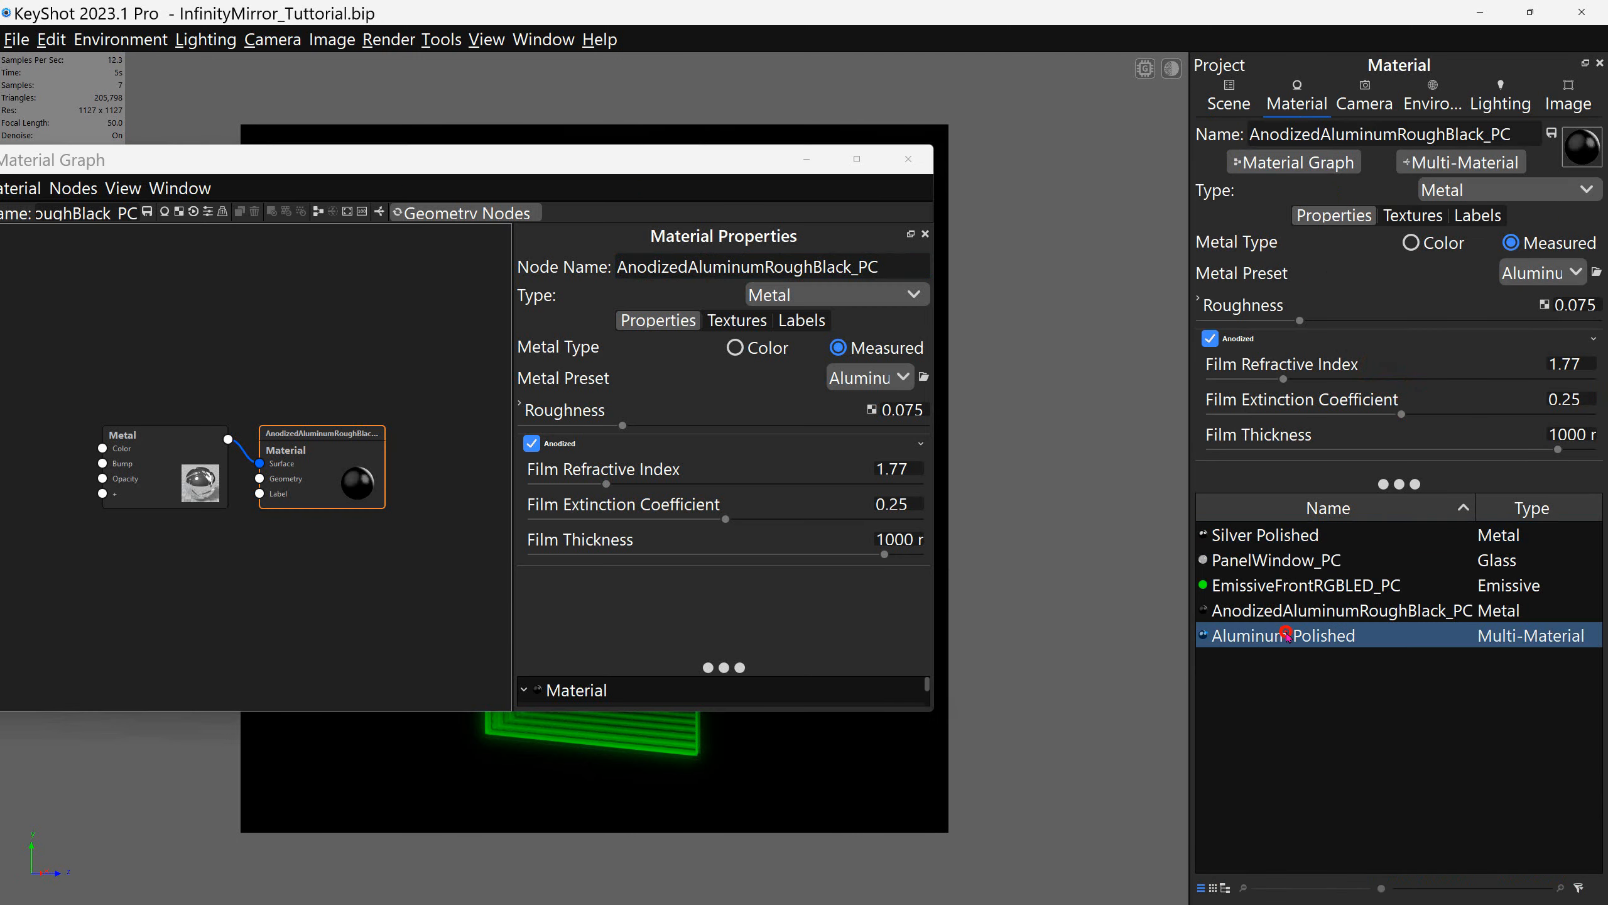
left_click(1260, 635)
left_click(1289, 158)
left_click_drag(590, 158, 781, 146)
left_click(508, 199)
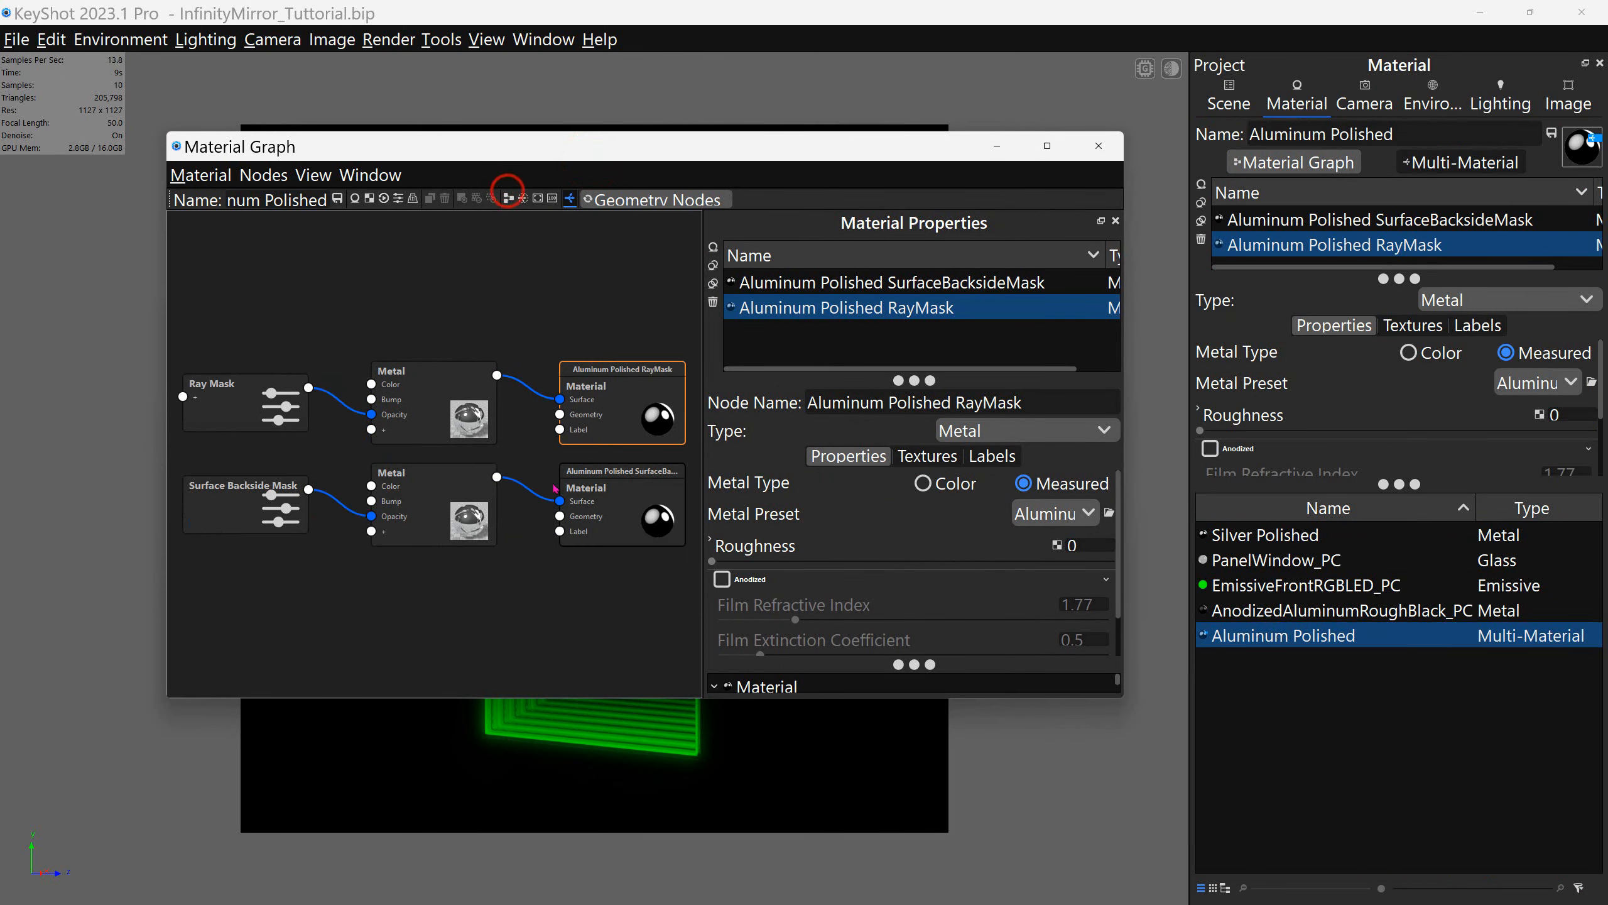
Step: View the Ray Mask node's properties, and close the material graph to see the finished mirror
left_click(223, 413)
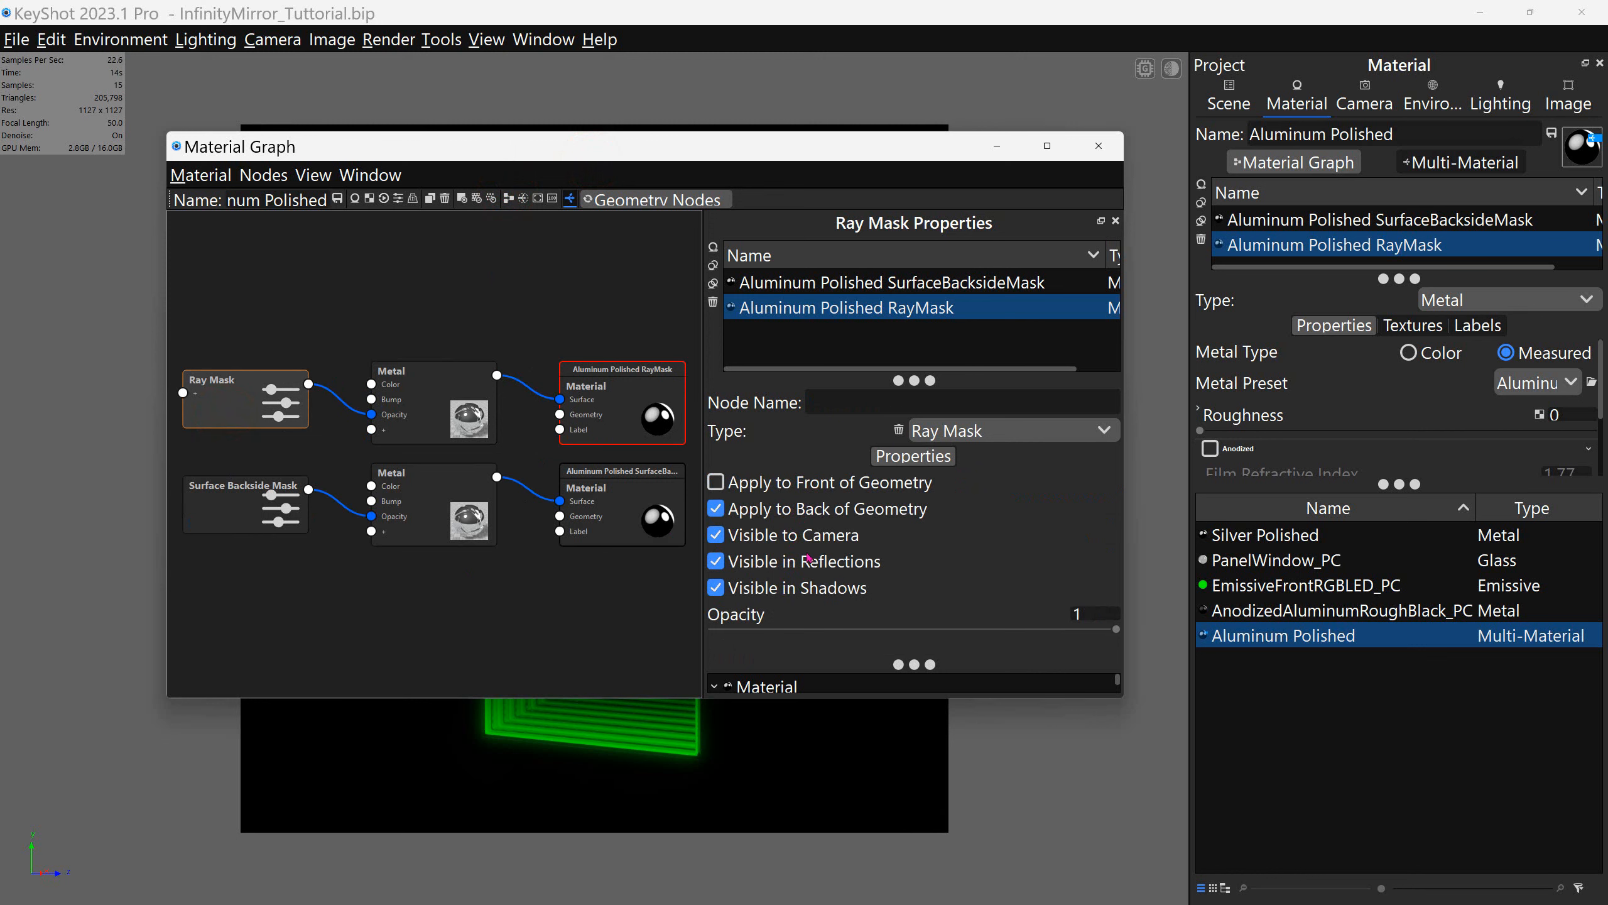
left_click_drag(934, 155, 756, 157)
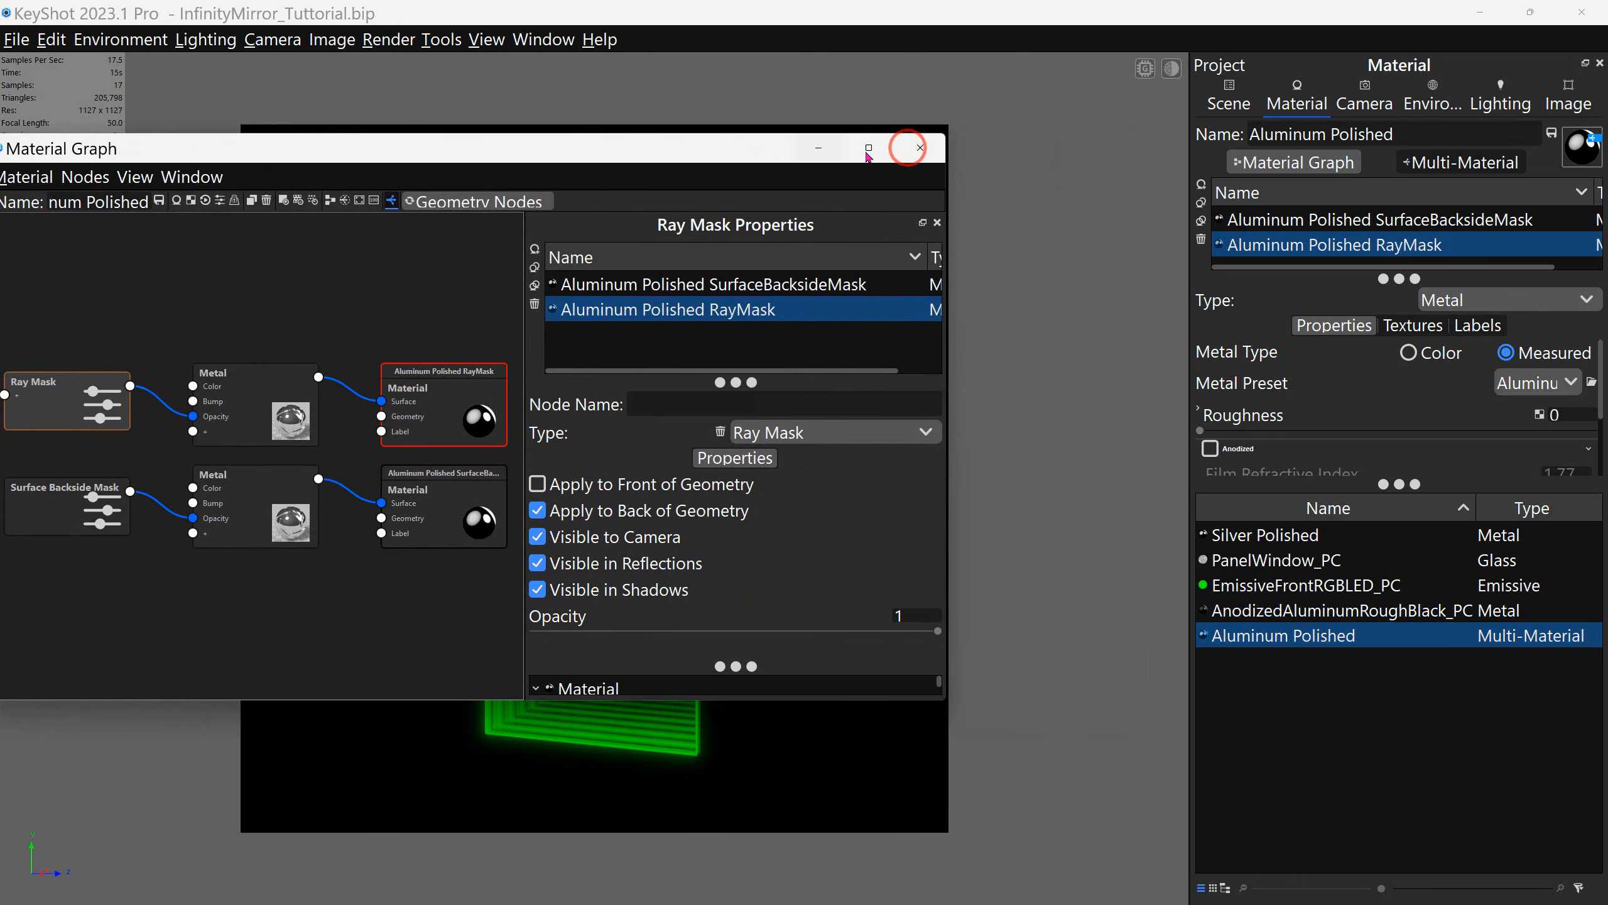
left_click(919, 147)
left_click(408, 311)
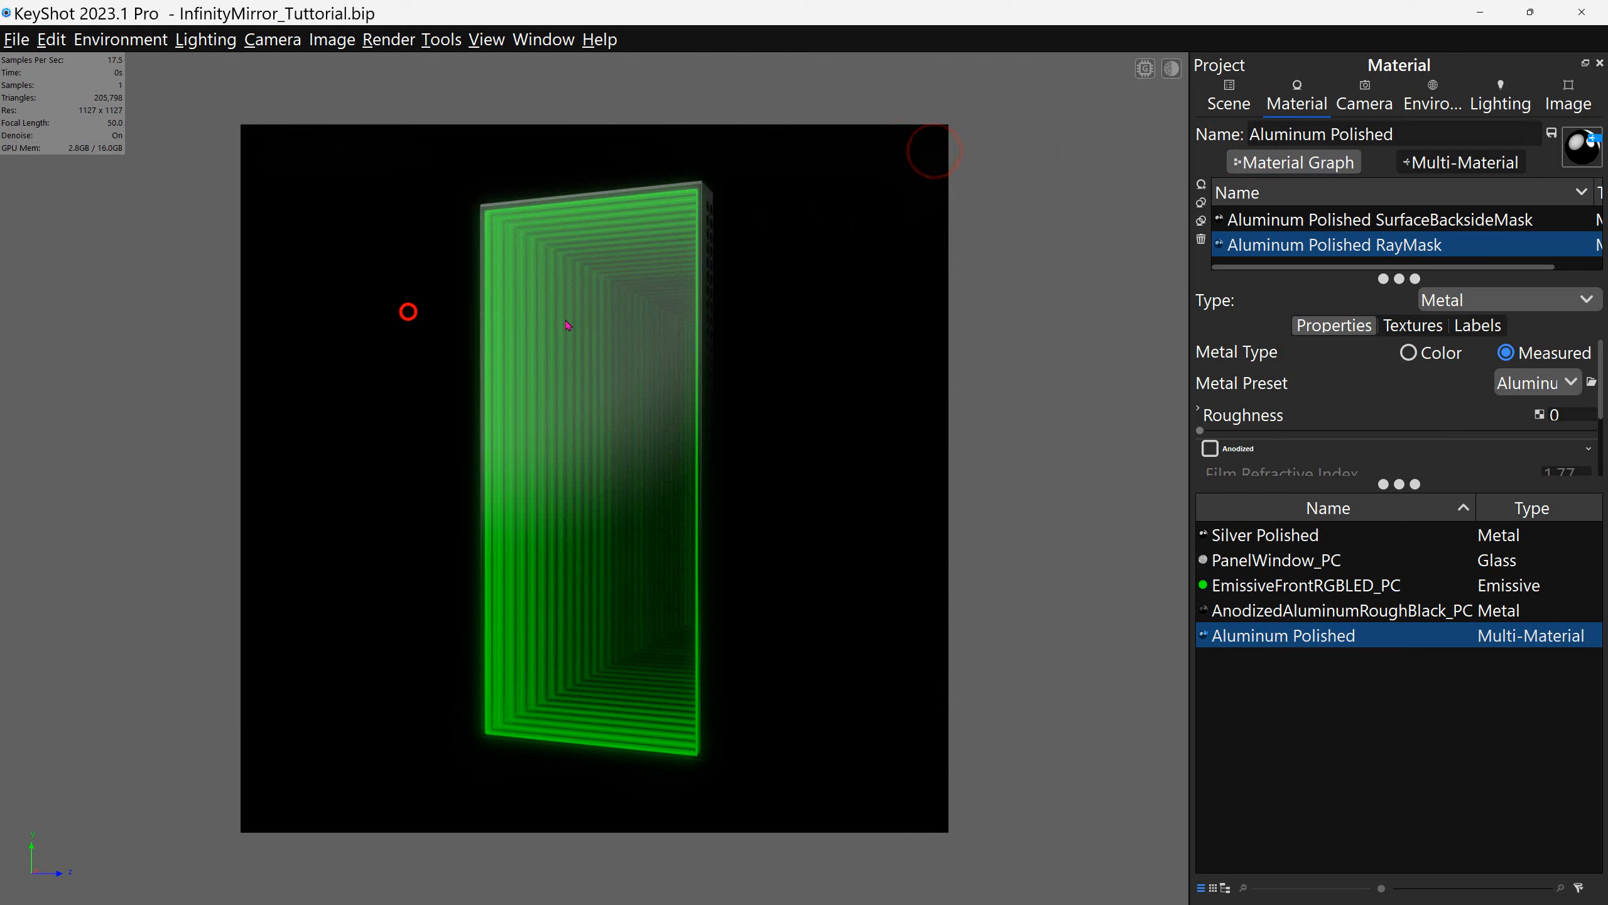
Step: View the infinity mirror from the other side and recall the saved camera fr
left_click_drag(684, 322, 572, 317)
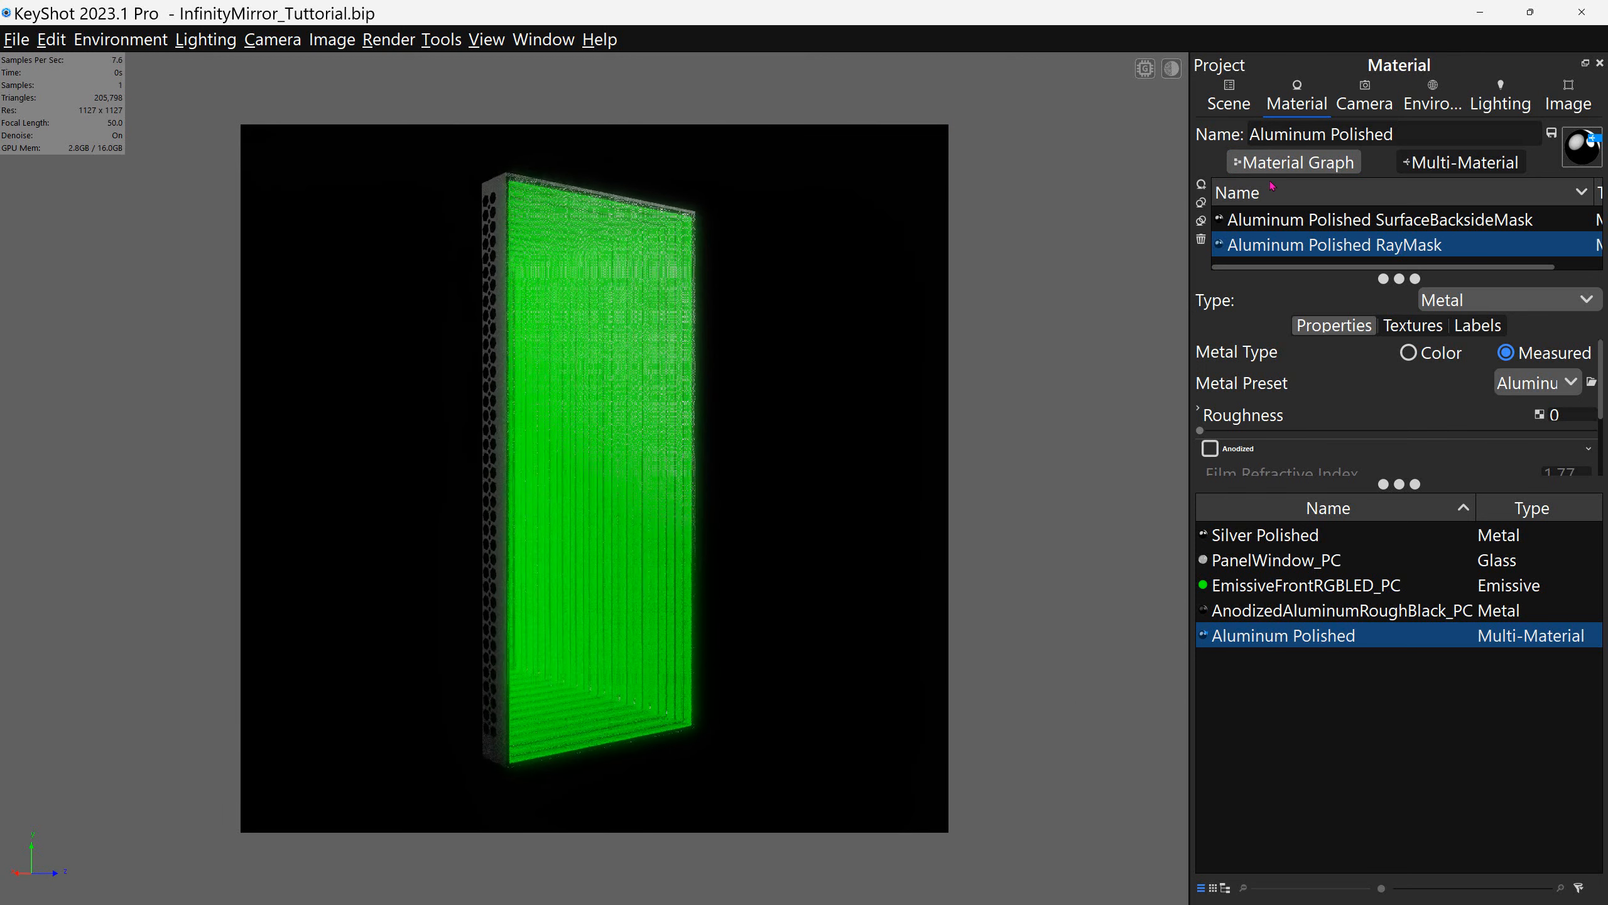
left_click(1366, 88)
left_click(1279, 184)
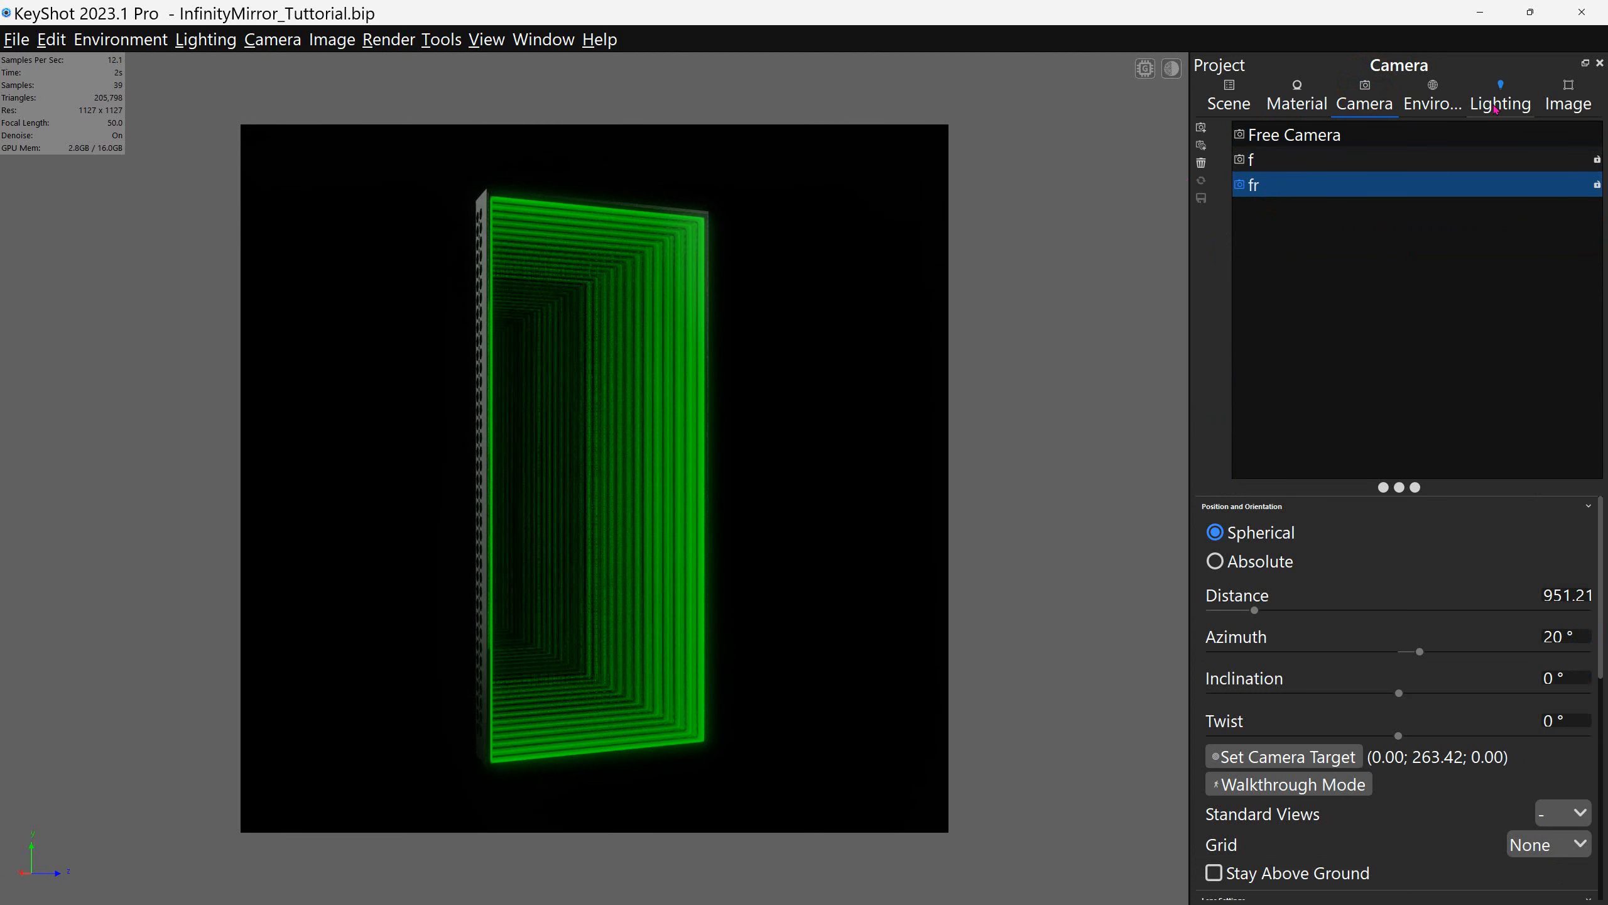
Step: Set the lighting's Ray Bounces to 14 and inspect the shortened reflections from both sides of the mirror
left_click(1495, 106)
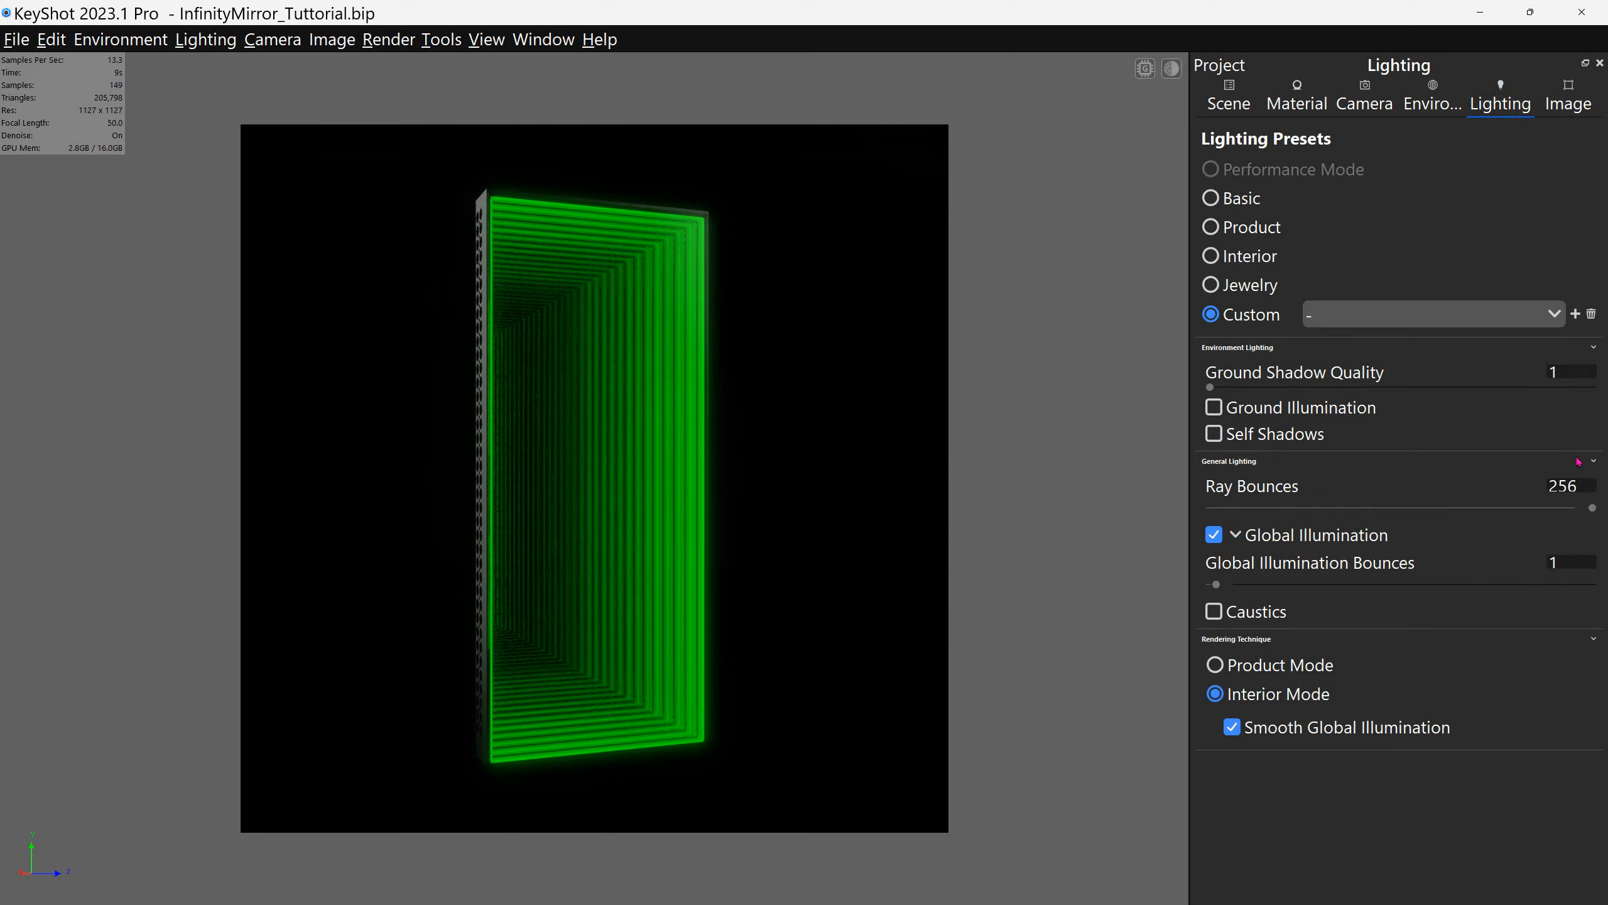
double_click(1588, 483)
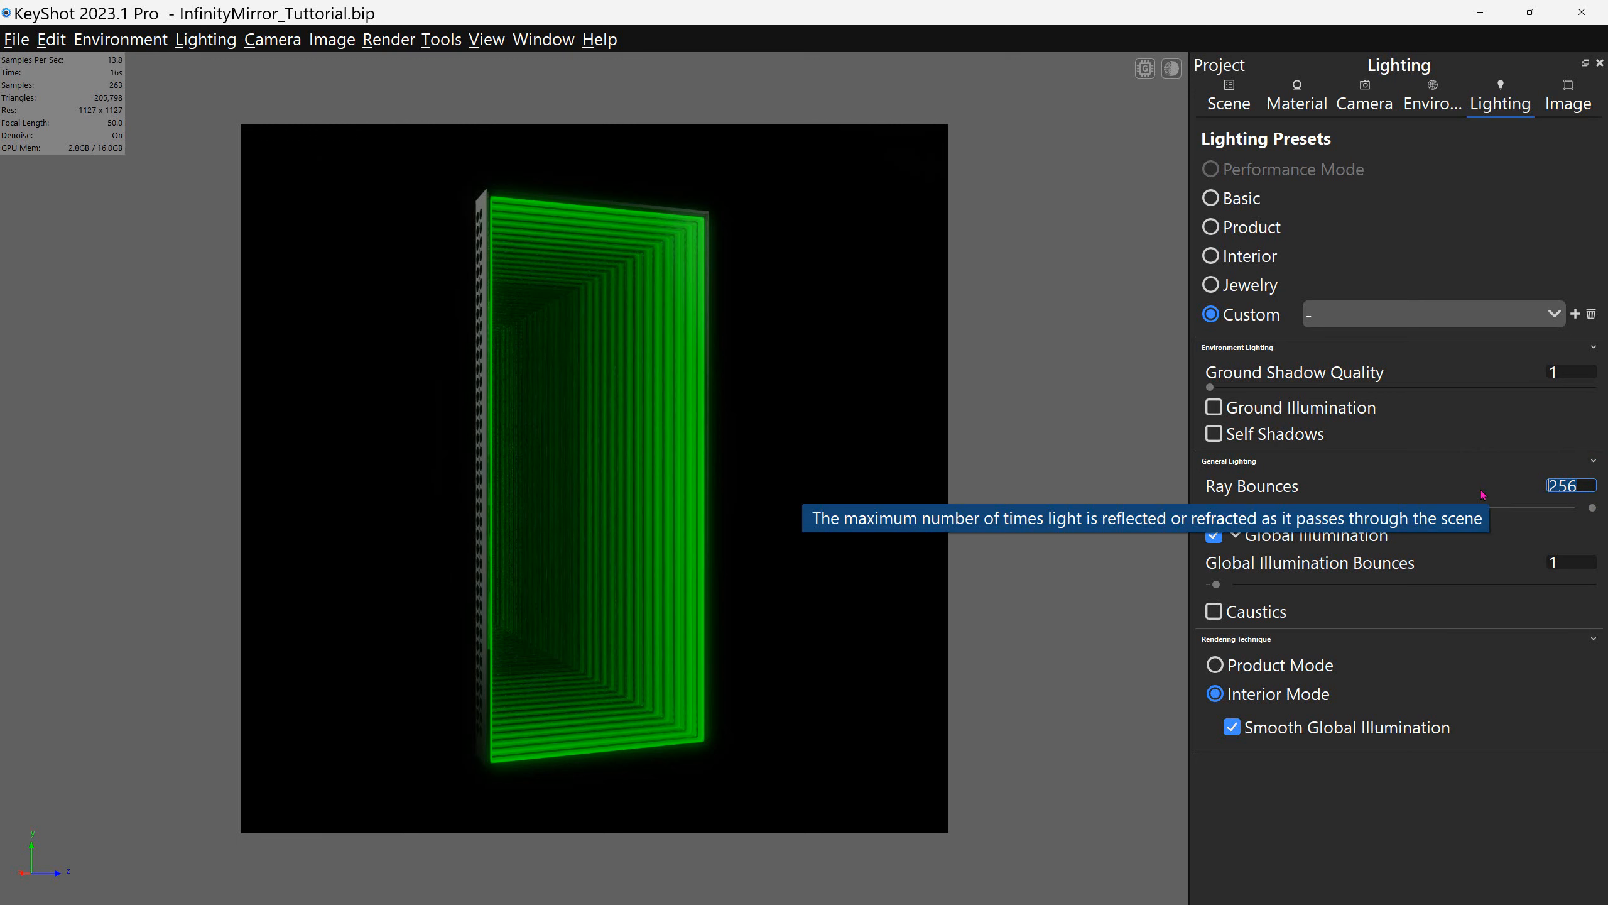
type("14")
key("Return")
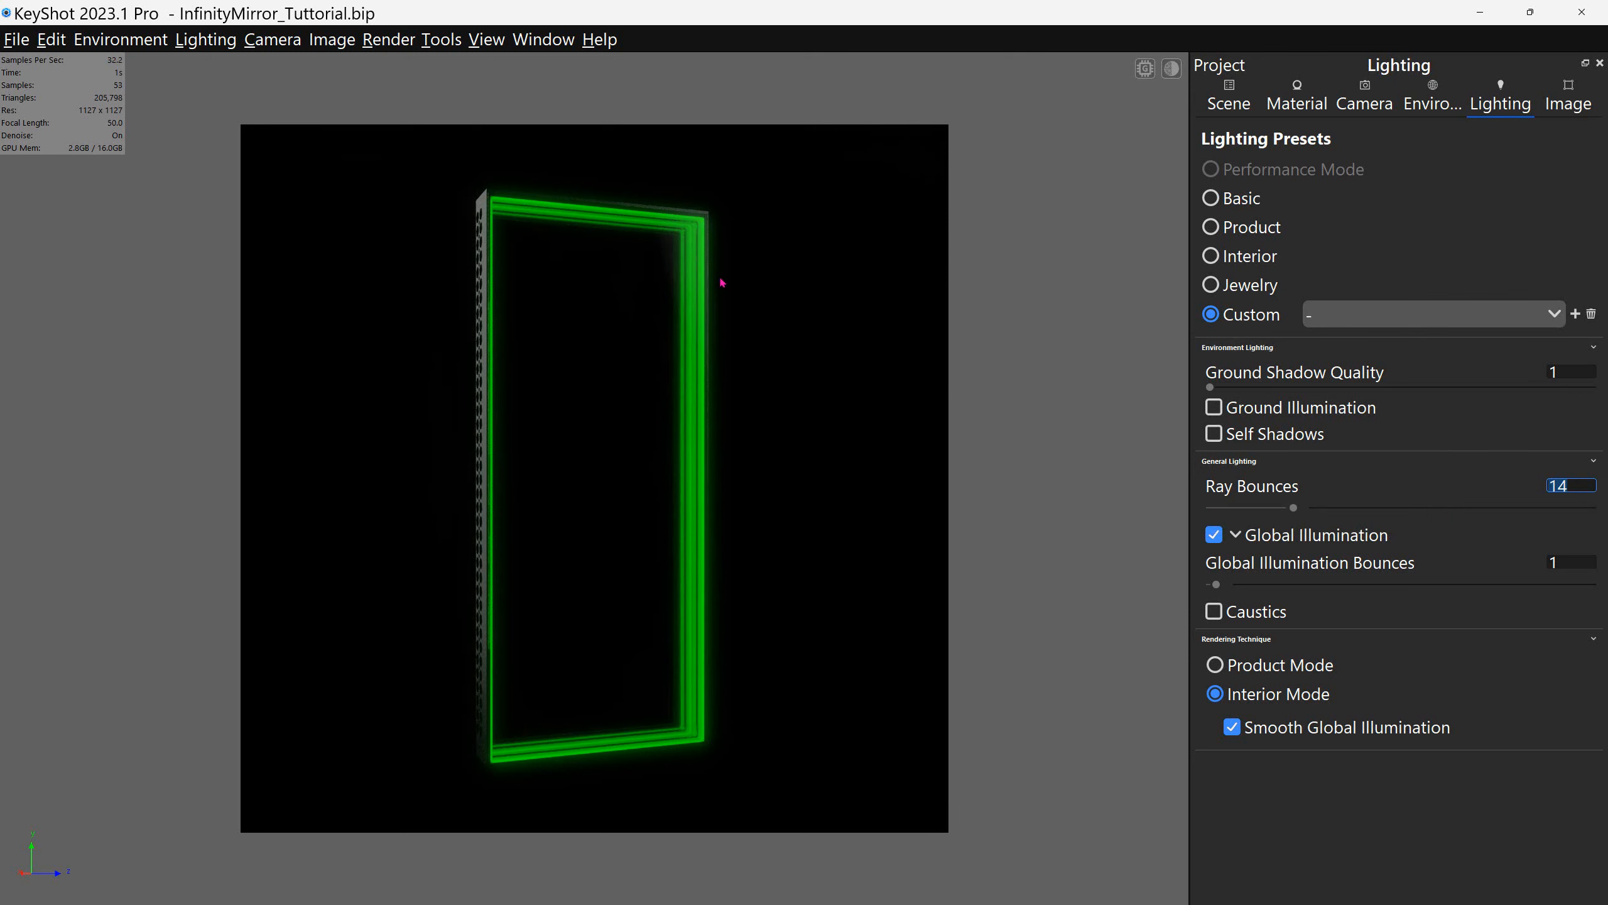
left_click_drag(720, 280, 446, 287)
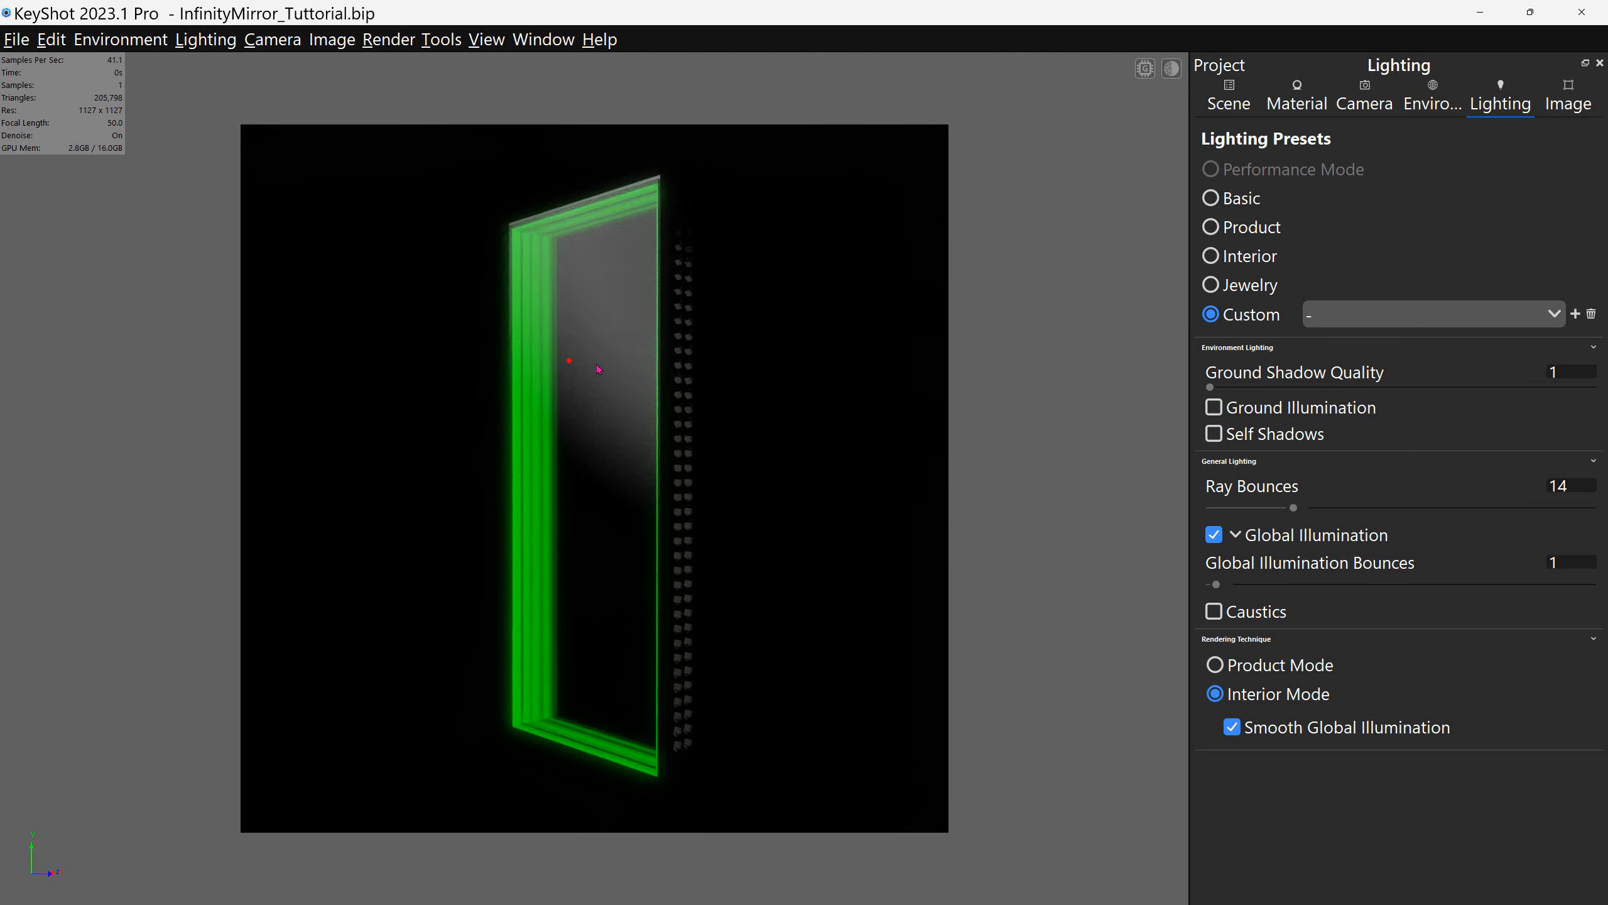
left_click_drag(598, 368, 732, 359)
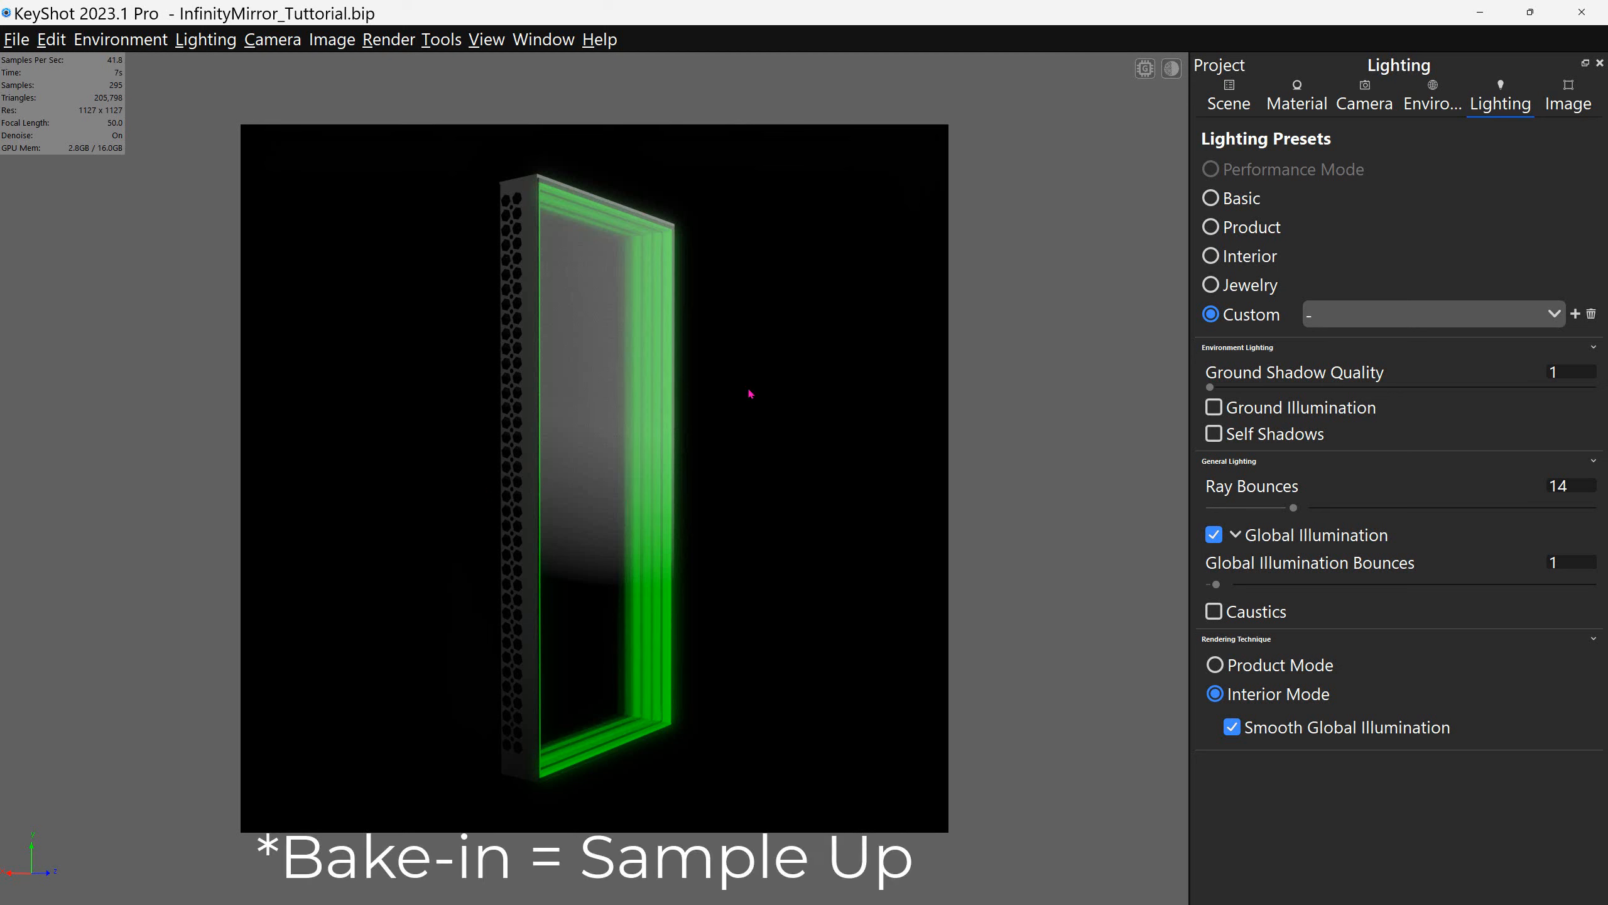
Step: Raise the Ray Bounces to 18 and further to 53, checking the reflections from the opposite angle
left_click_drag(1292, 507, 1317, 511)
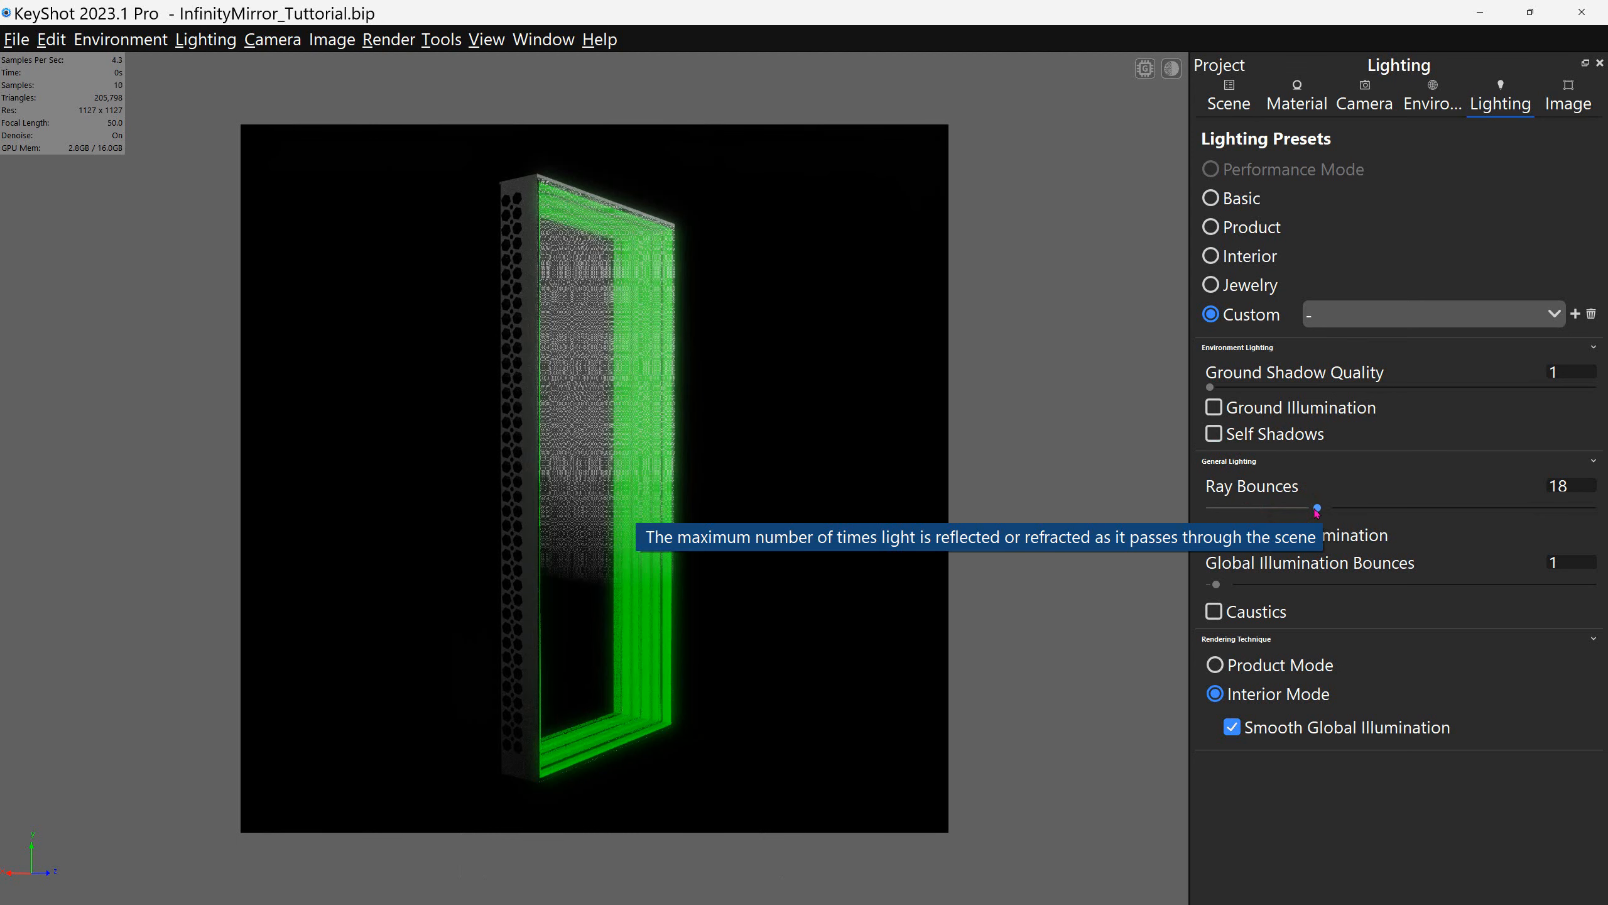
left_click_drag(1317, 511, 1527, 513)
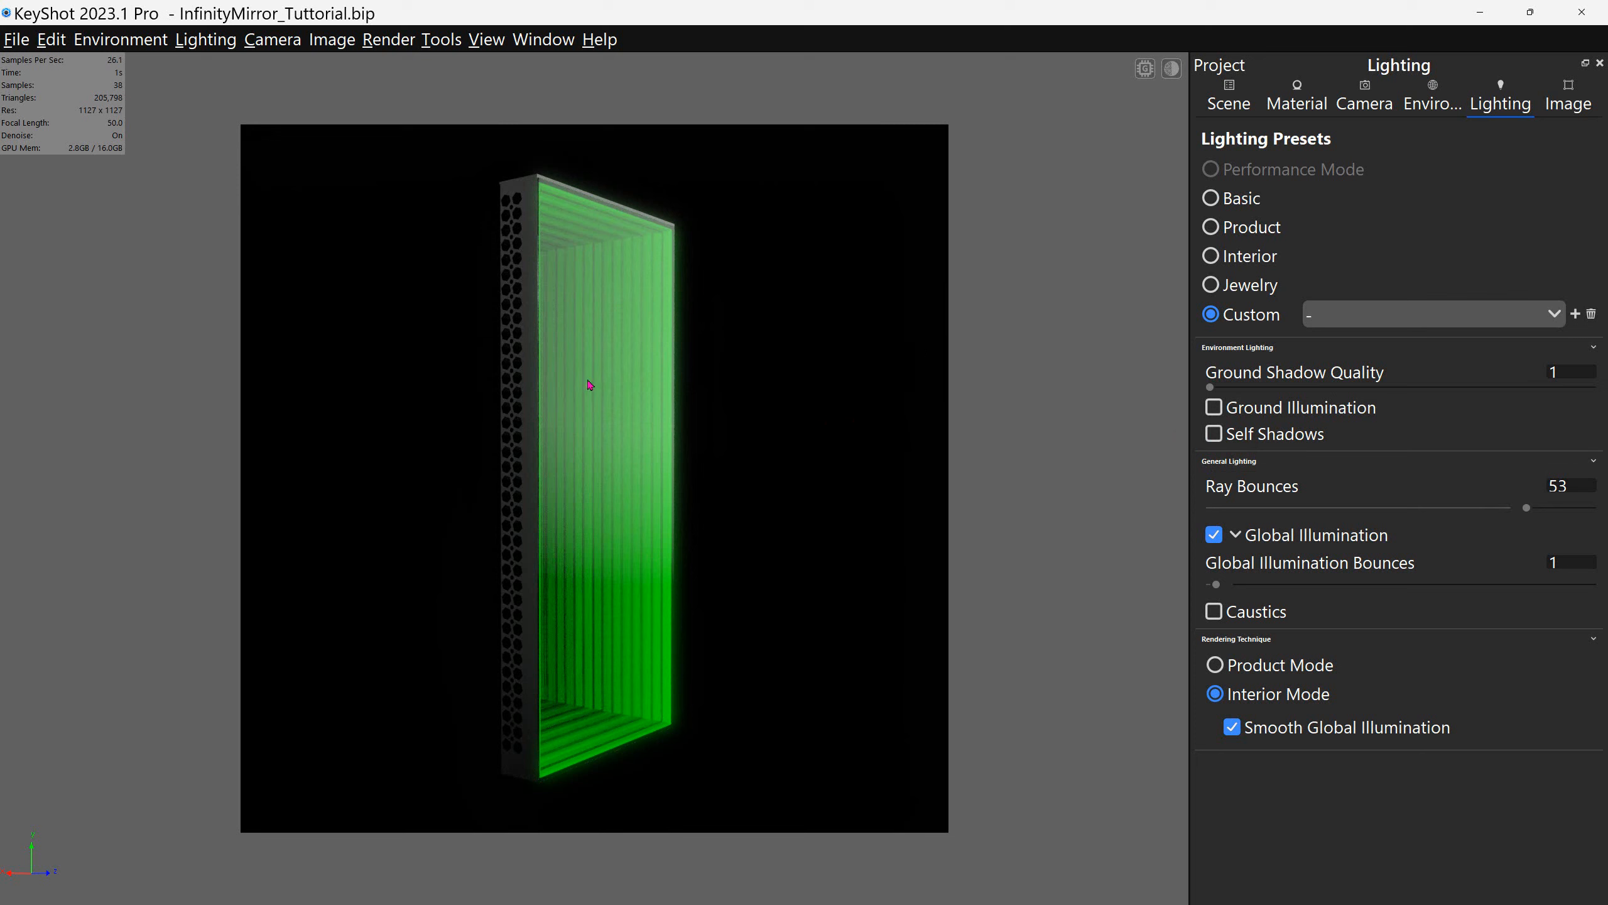
left_click_drag(793, 415, 702, 437)
left_click_drag(823, 440, 618, 427)
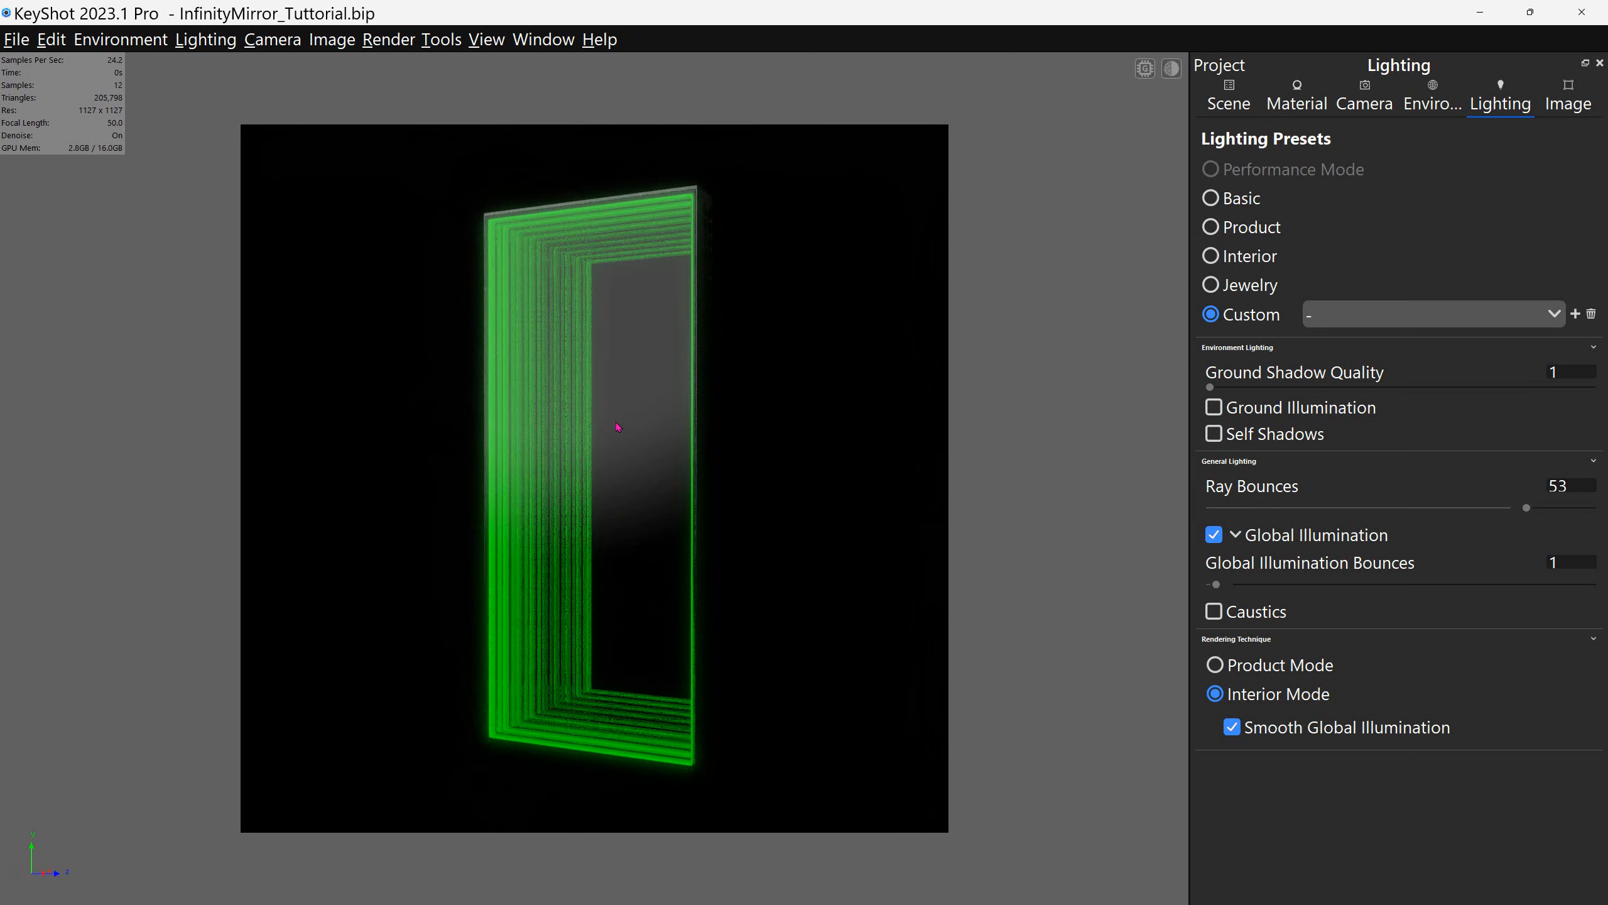
Step: Increase the Ray Bounces to 64 and further to 128
left_click_drag(1530, 507, 1545, 511)
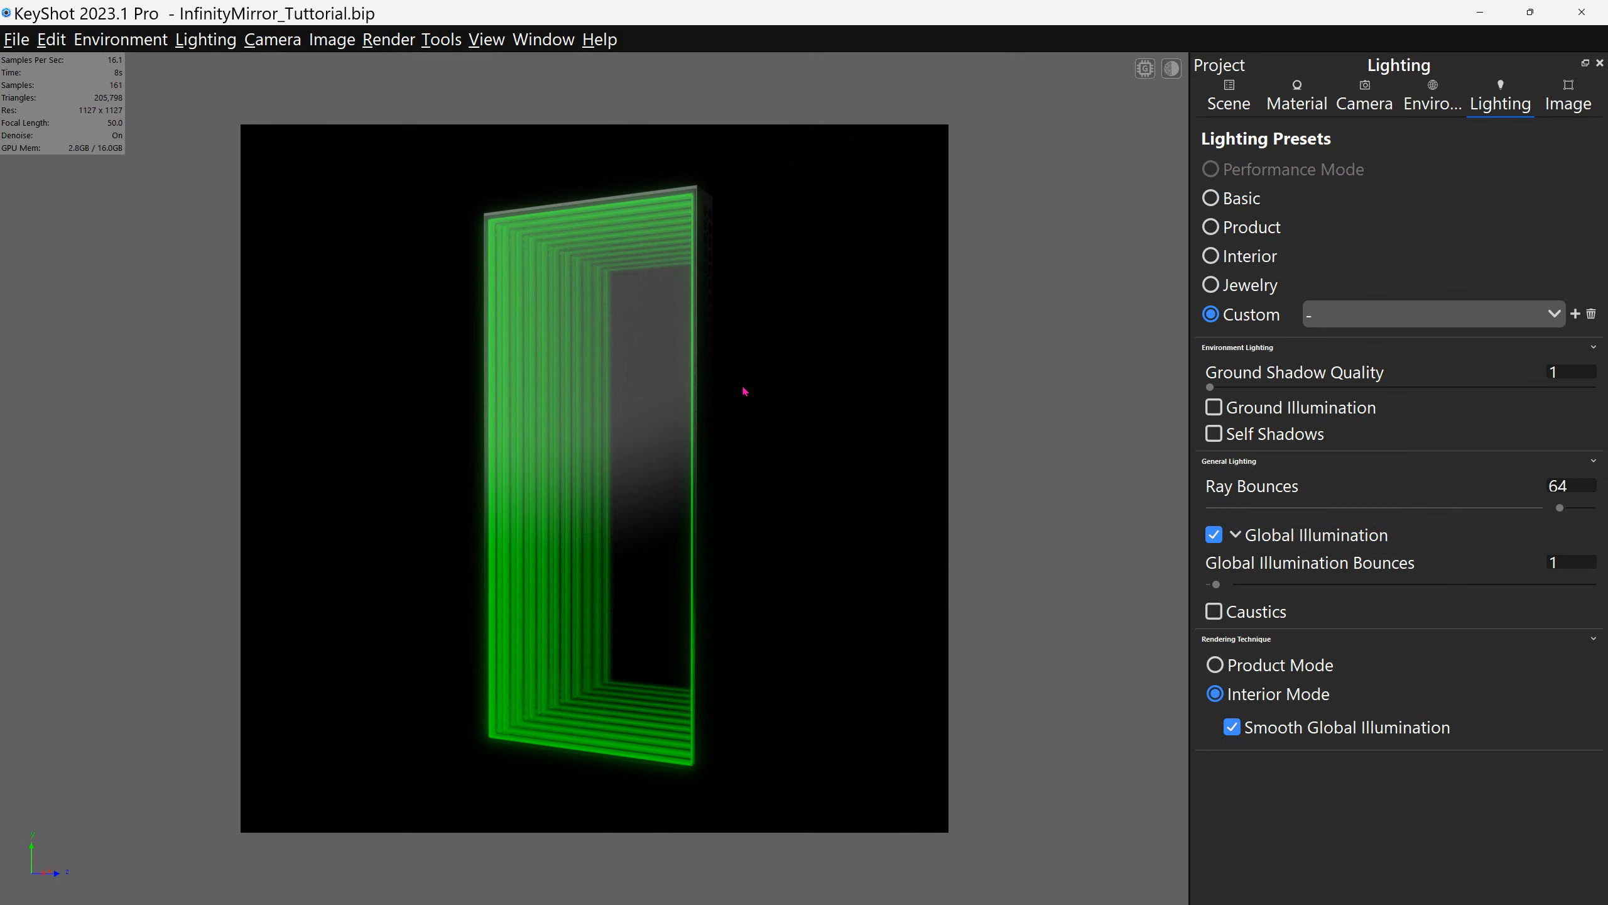
left_click(1576, 485)
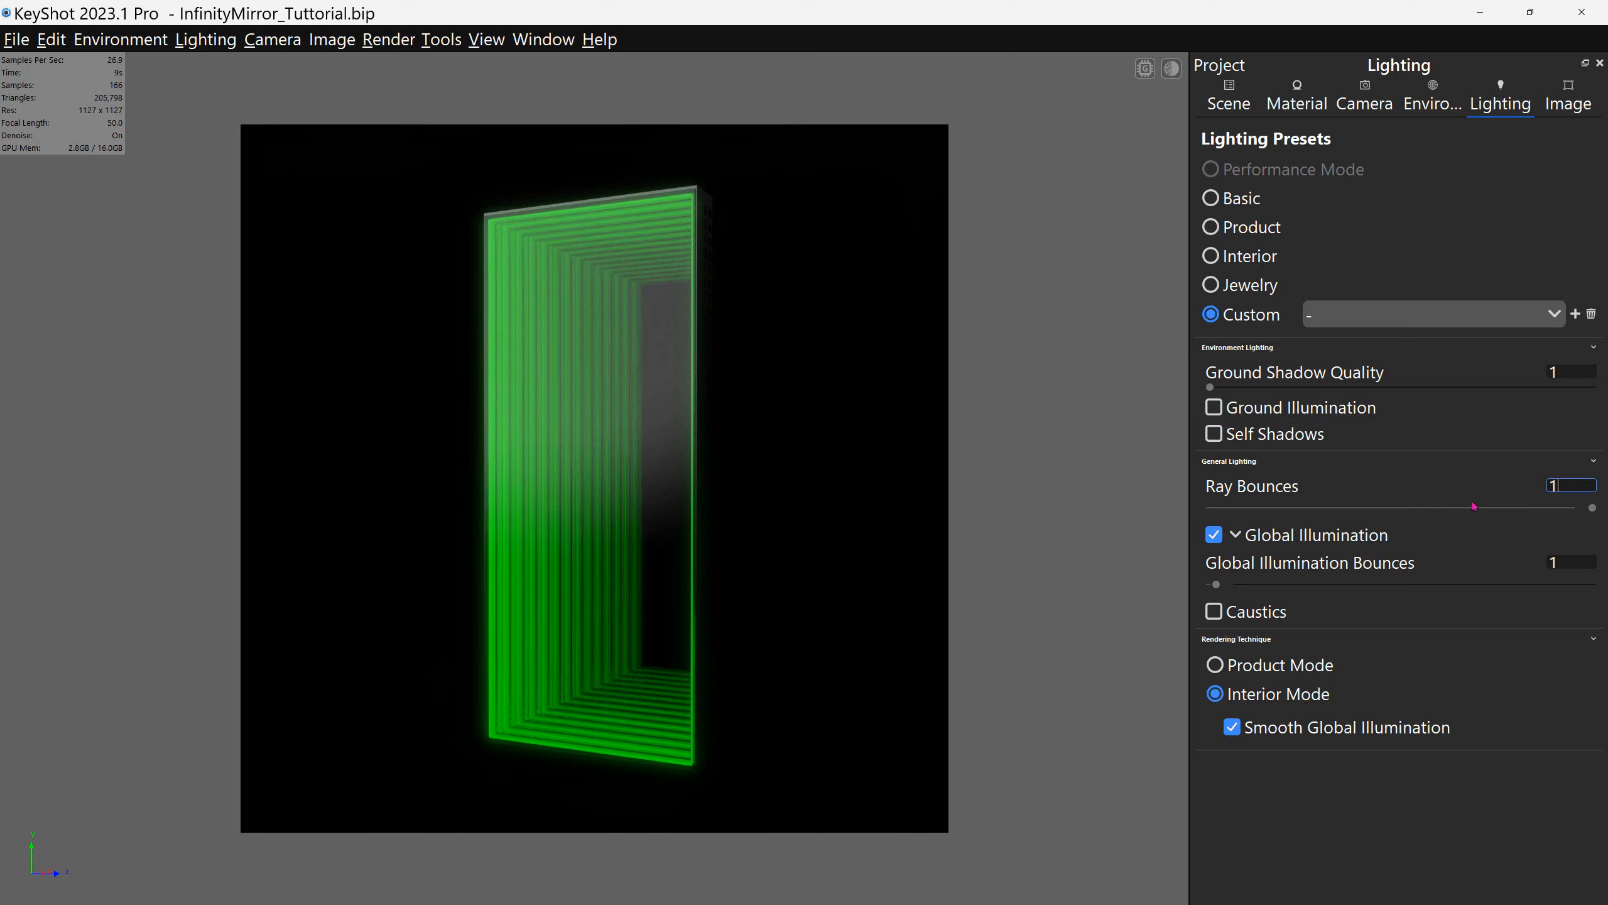
key("Return")
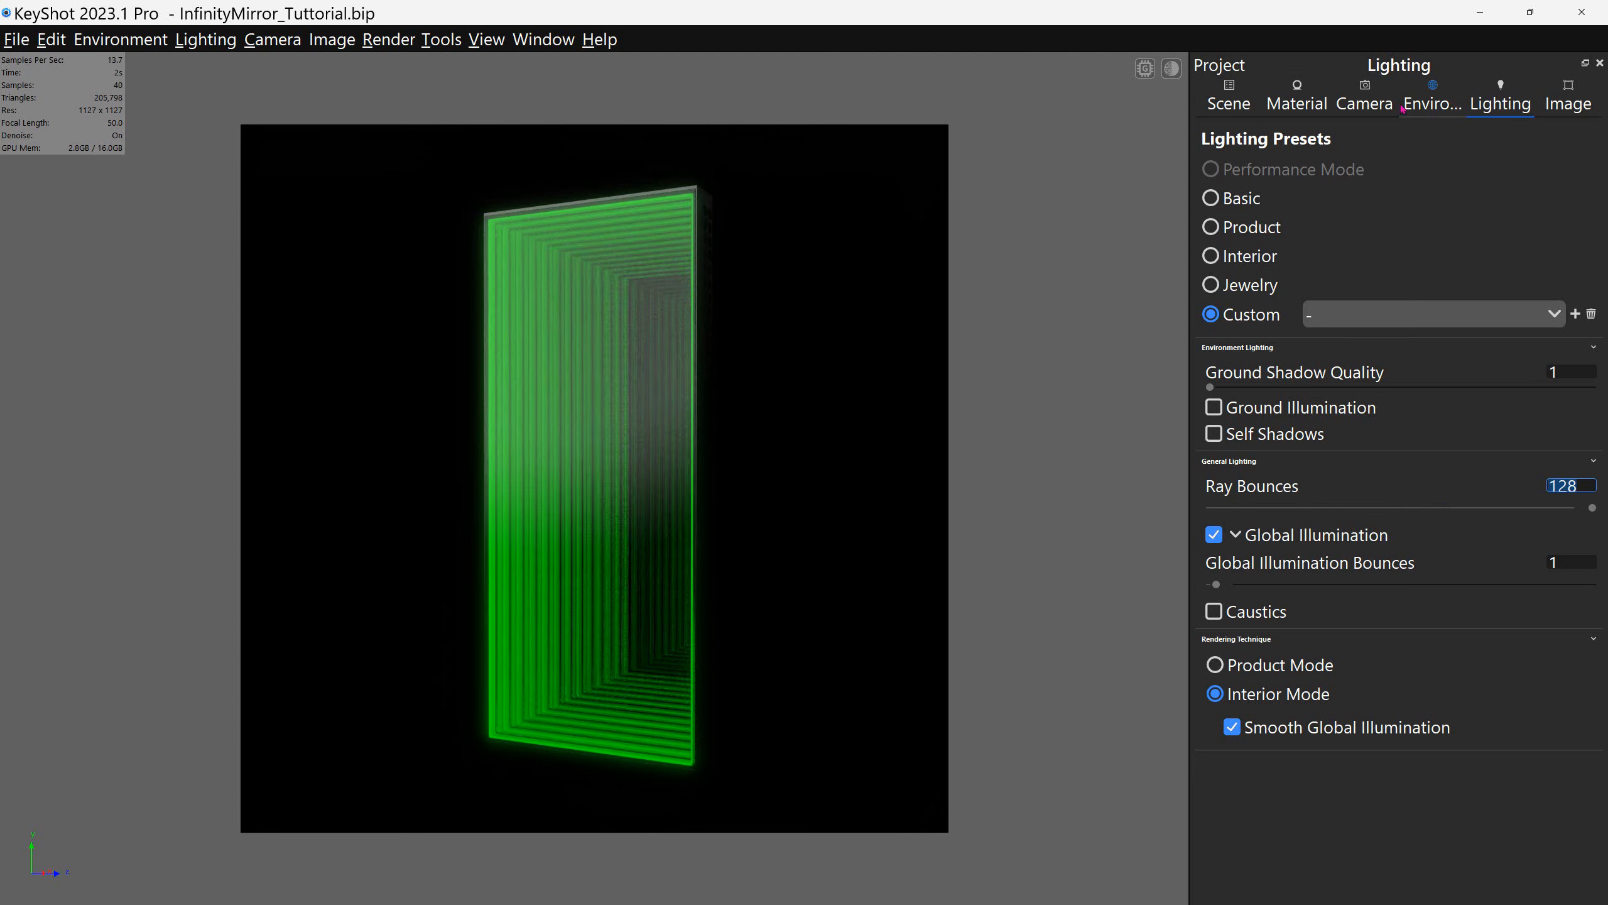
Step: Recall the saved camera fr and enable a render region placed across the upper part of the mirror
left_click(1365, 101)
left_click(1282, 174)
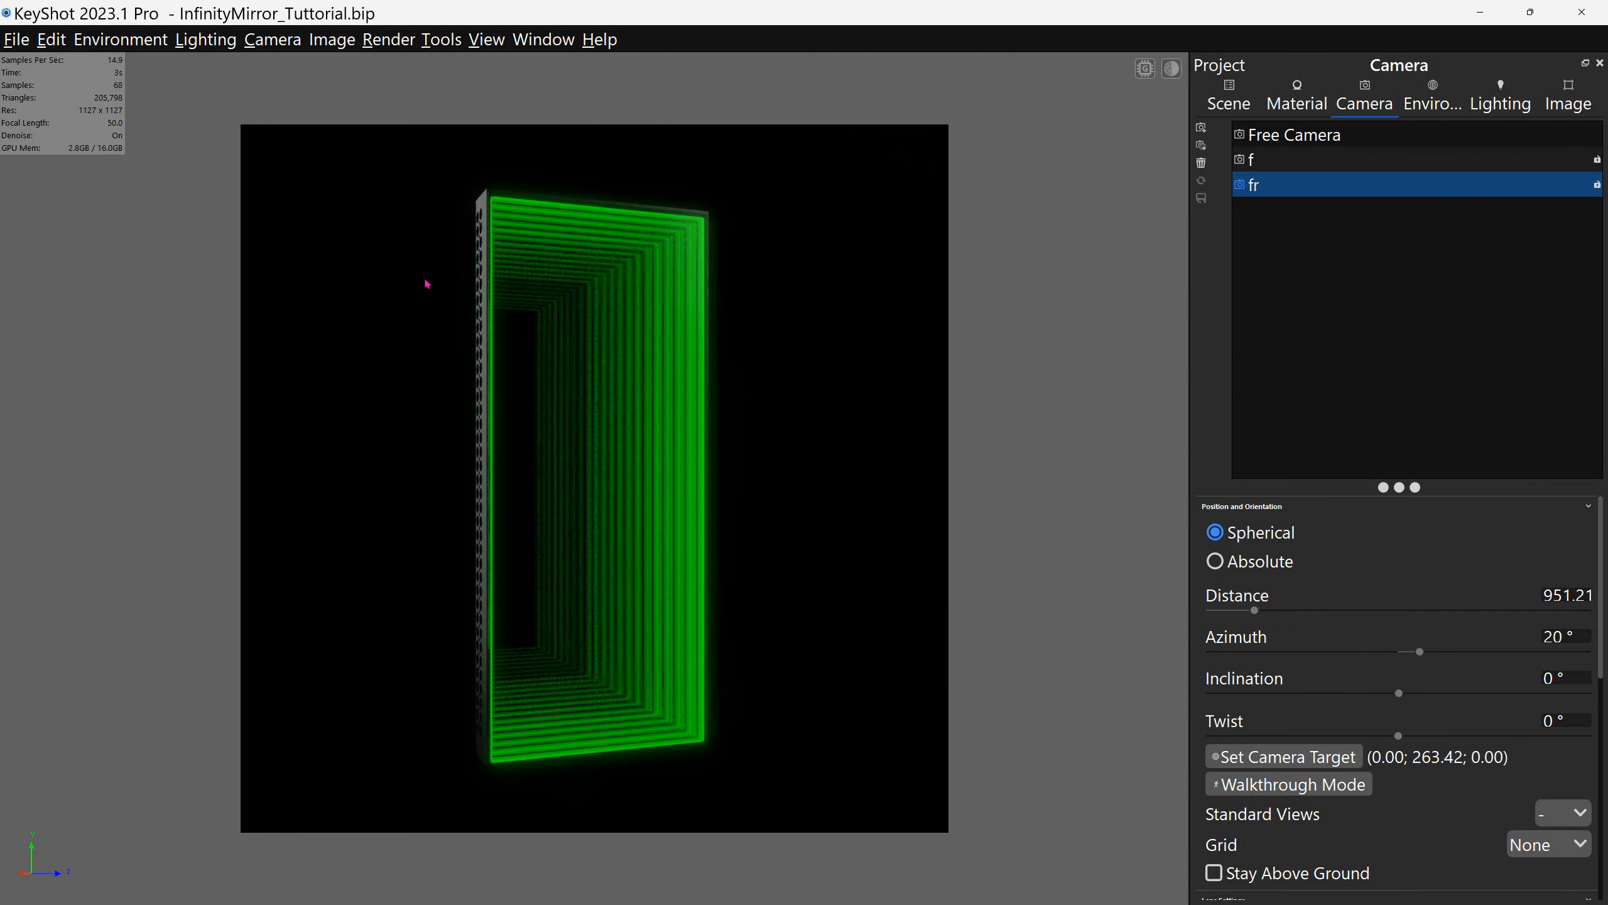
left_click(811, 25)
left_click(479, 93)
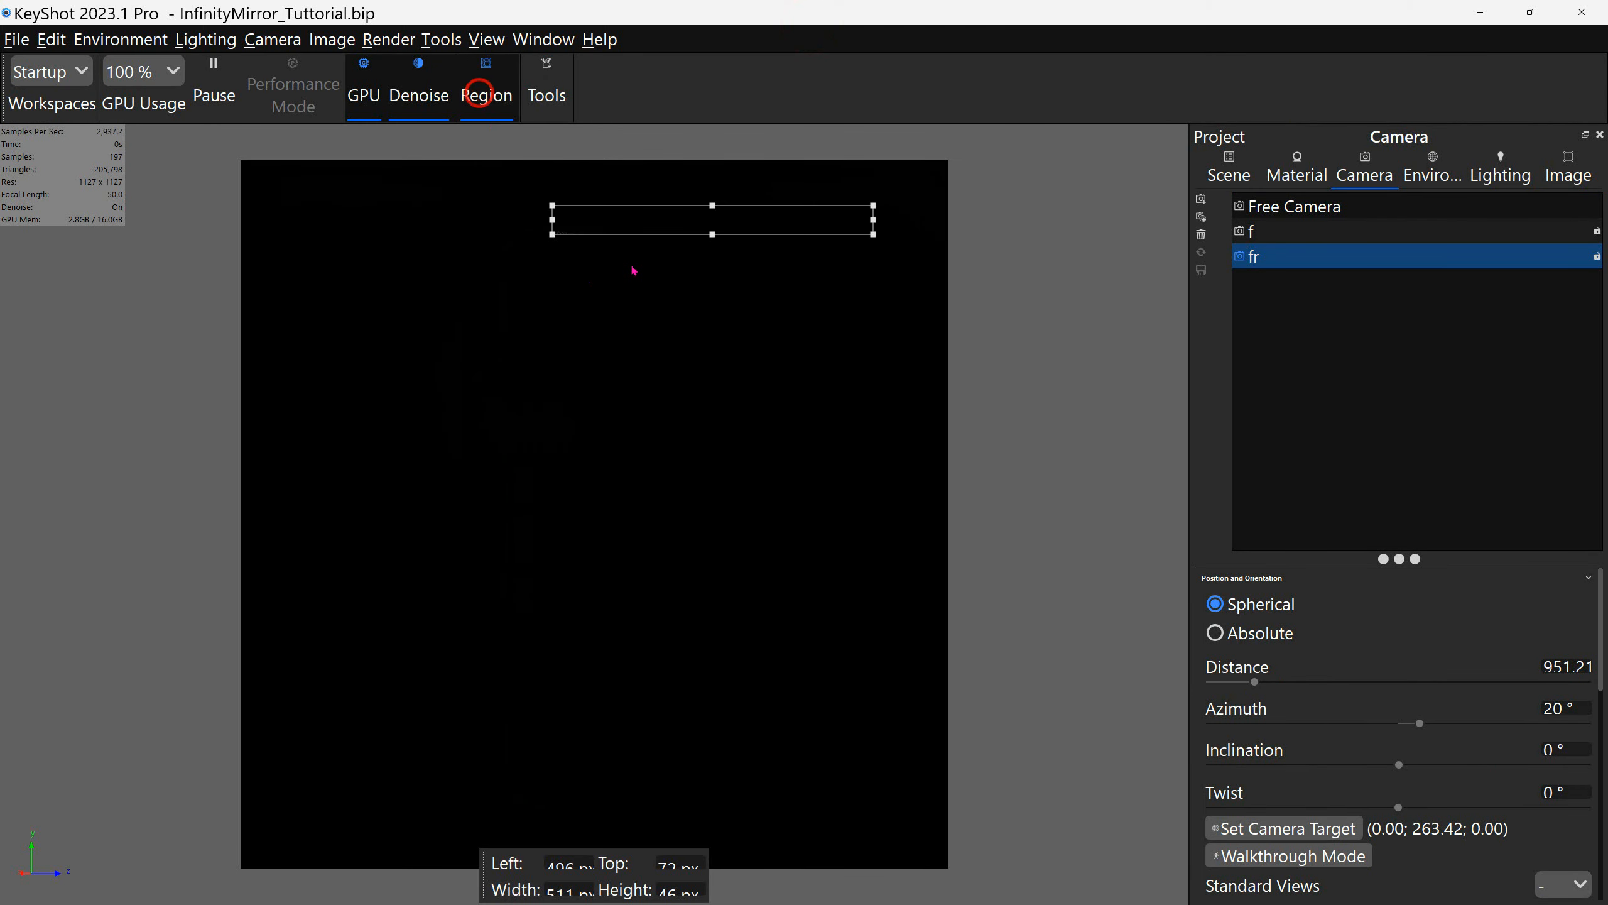
left_click_drag(663, 216, 514, 375)
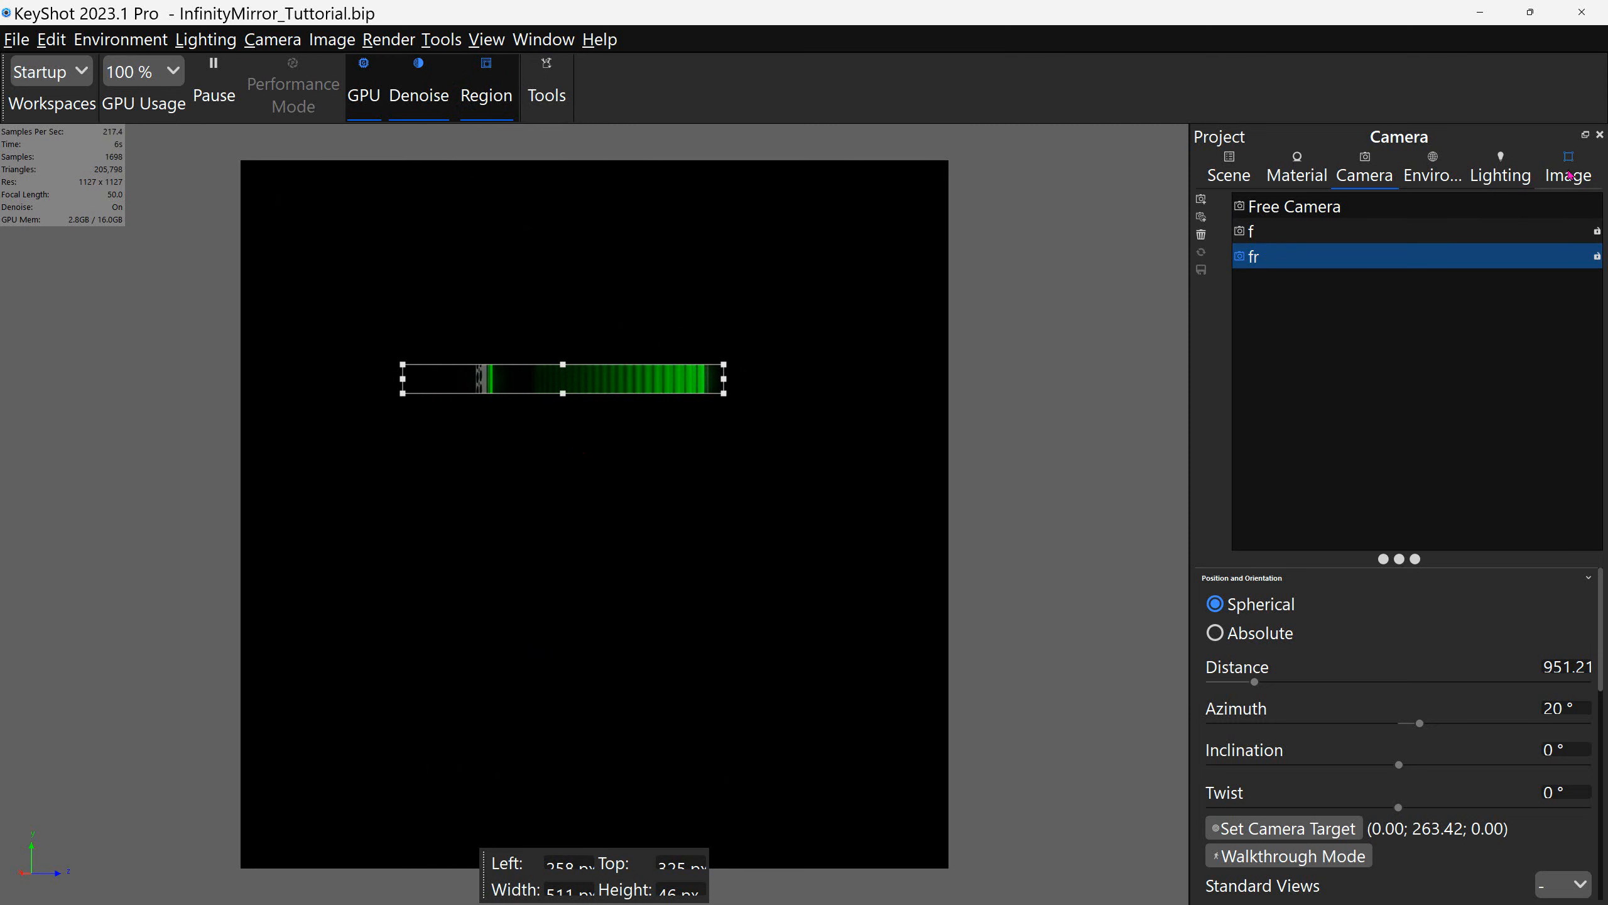
Step: Set the Ray Bounces to 256 and turn off region rendering to show the full mirror
left_click(1569, 168)
left_click(1483, 170)
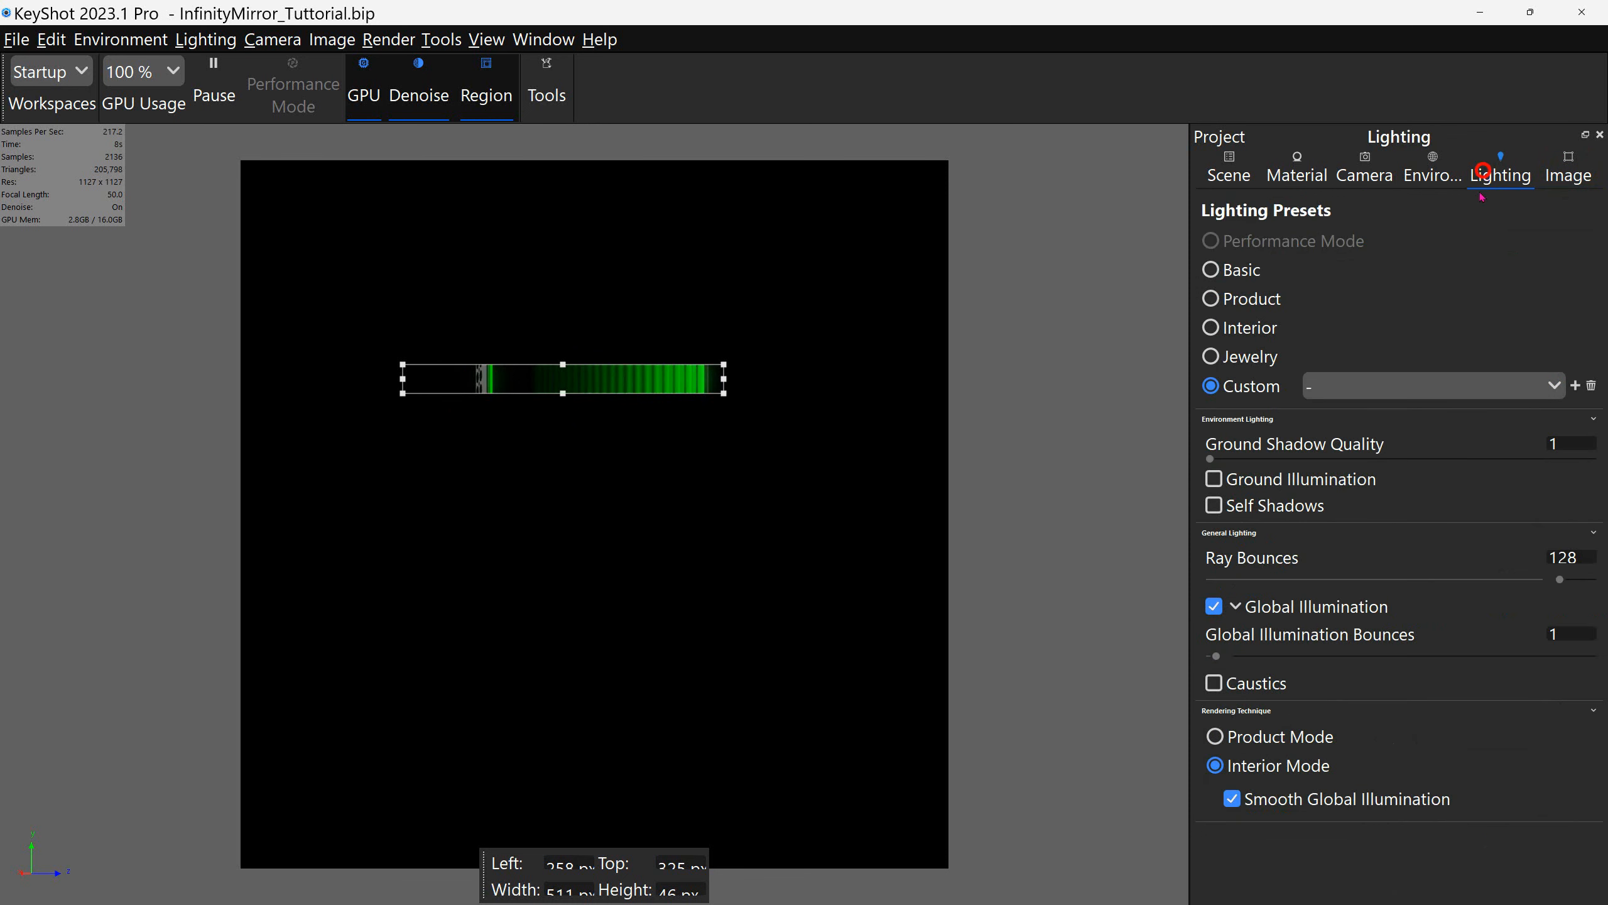
left_click(1585, 558)
type("256")
key("Return")
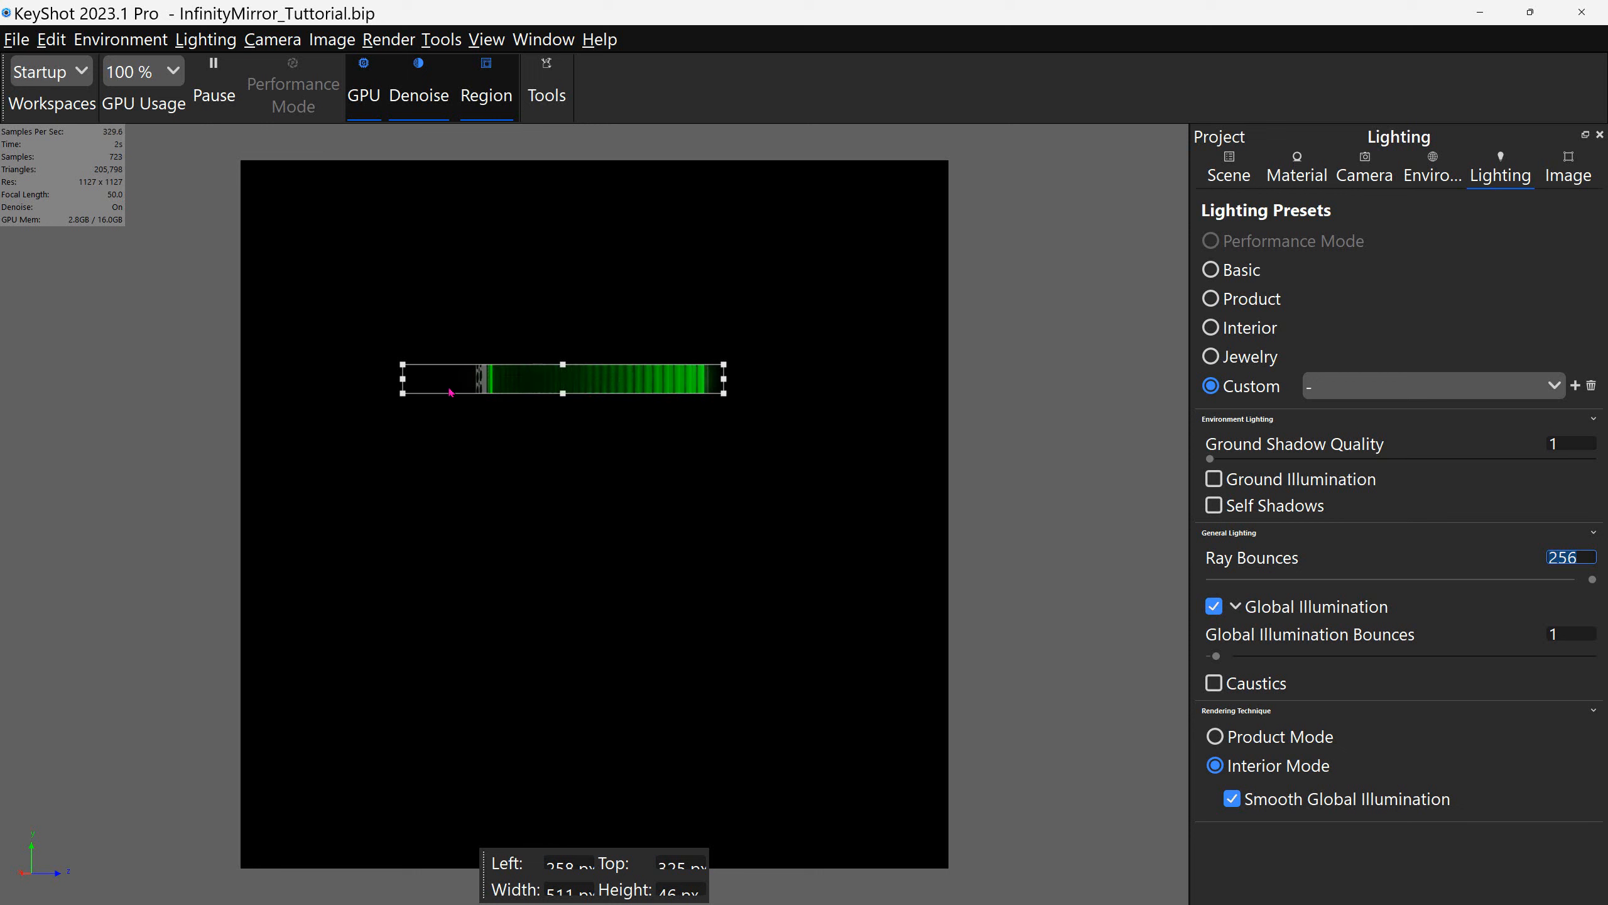
left_click(484, 93)
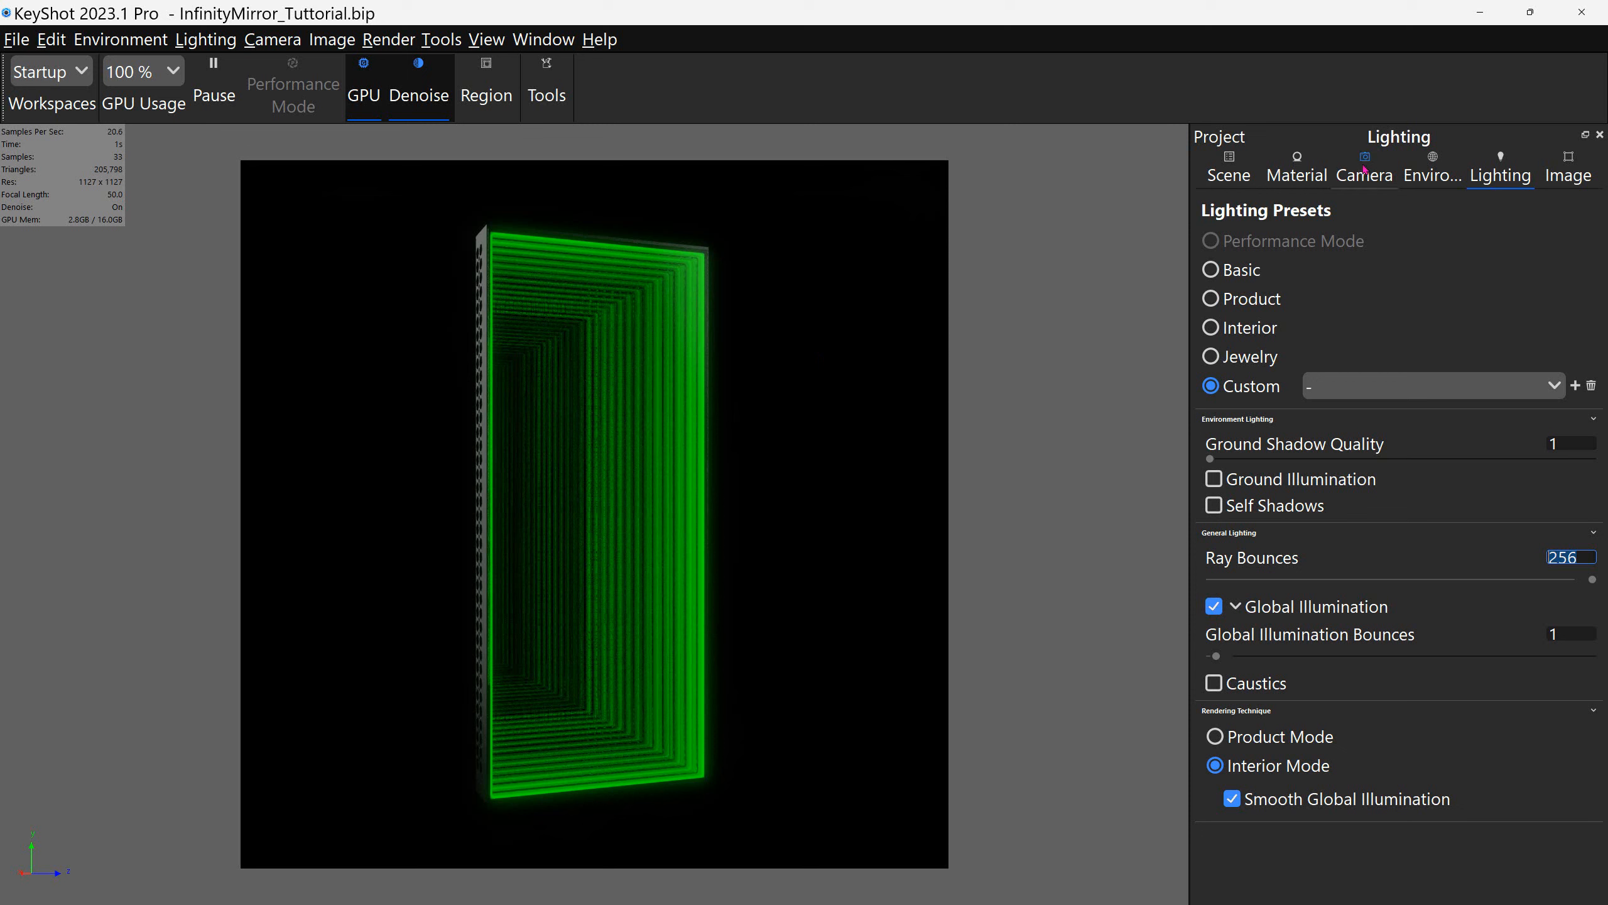
Step: Switch to the saved front camera f and display the lighting settings alongside the head-on view
left_click(1365, 170)
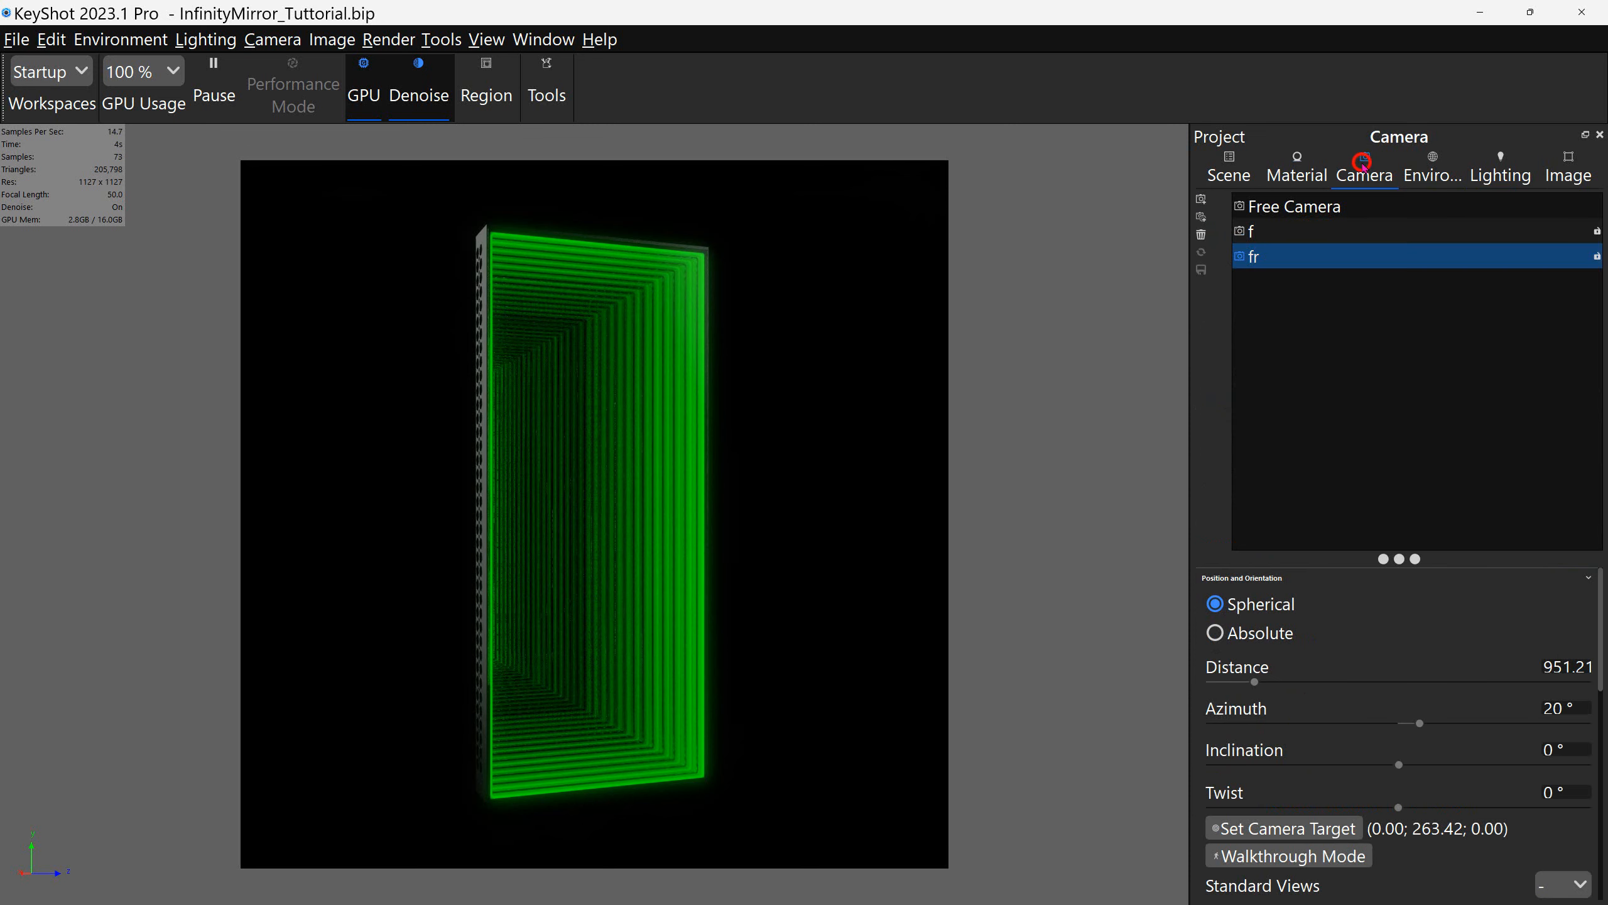
left_click(1313, 234)
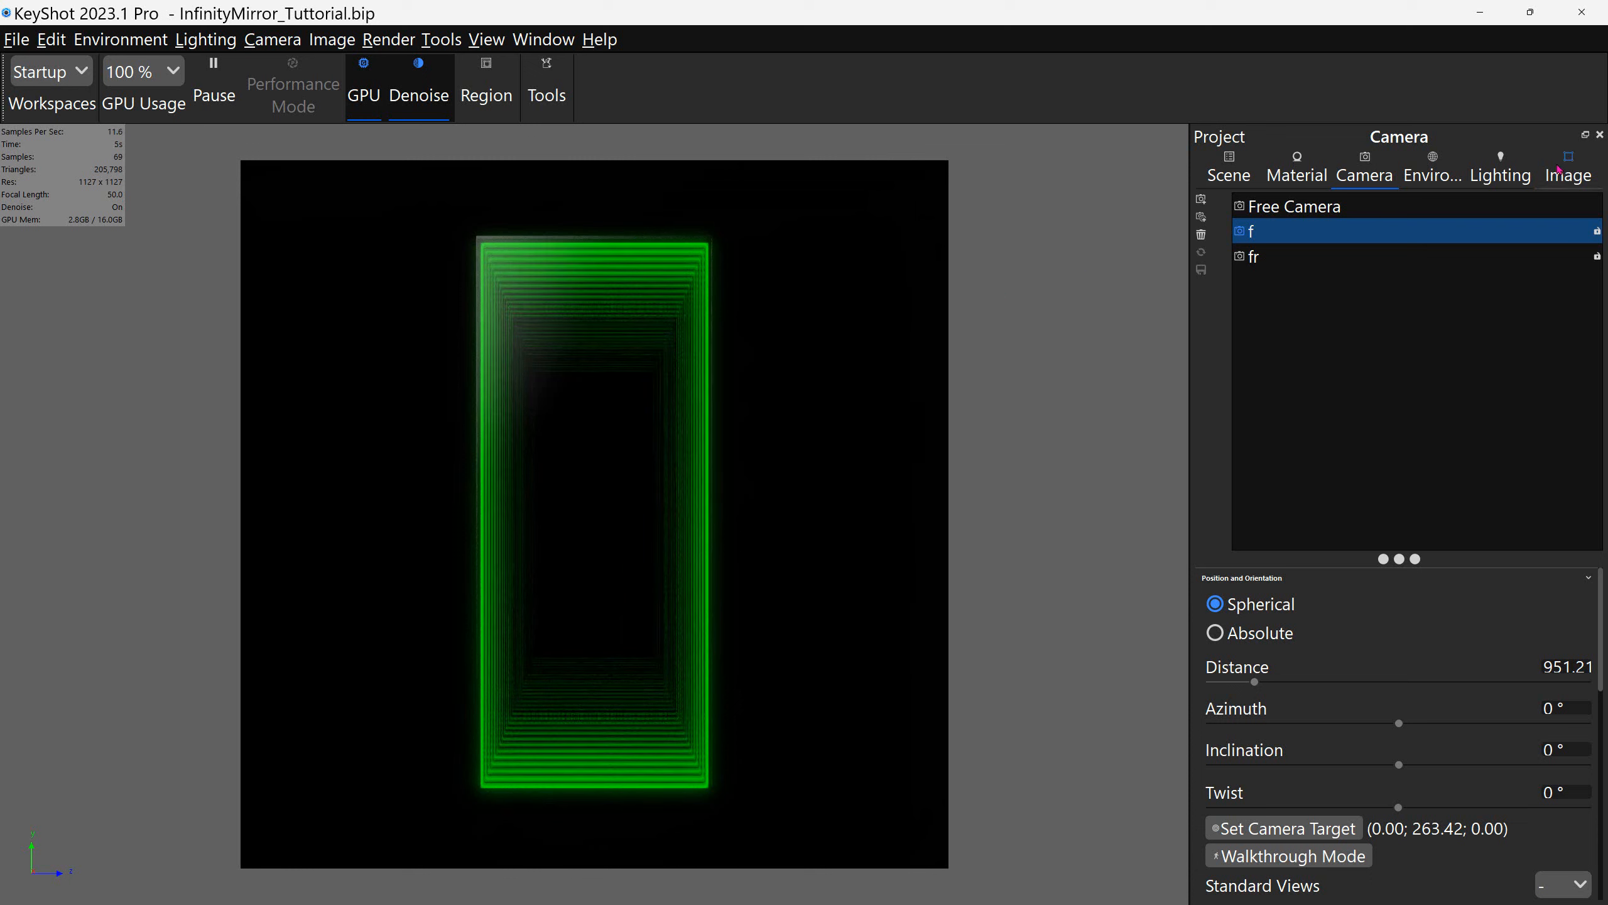
left_click(1568, 167)
left_click(1510, 168)
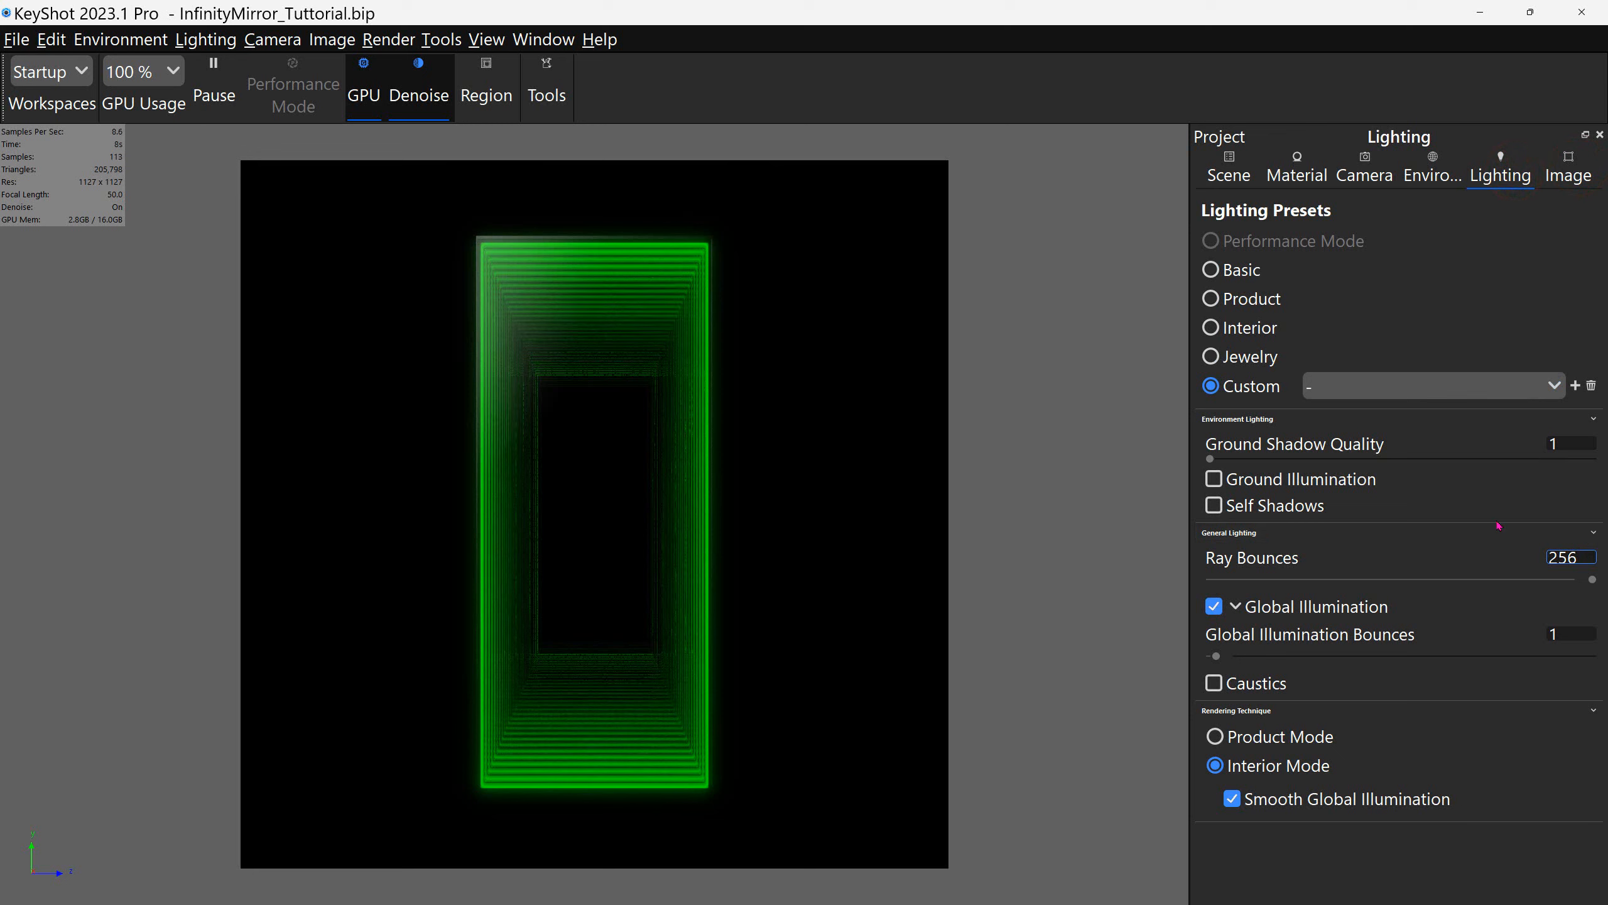
Step: Disable Smooth Global Illumination in CPU rendering, keeping Interior Mode, and return to GPU rendering
left_click(1274, 739)
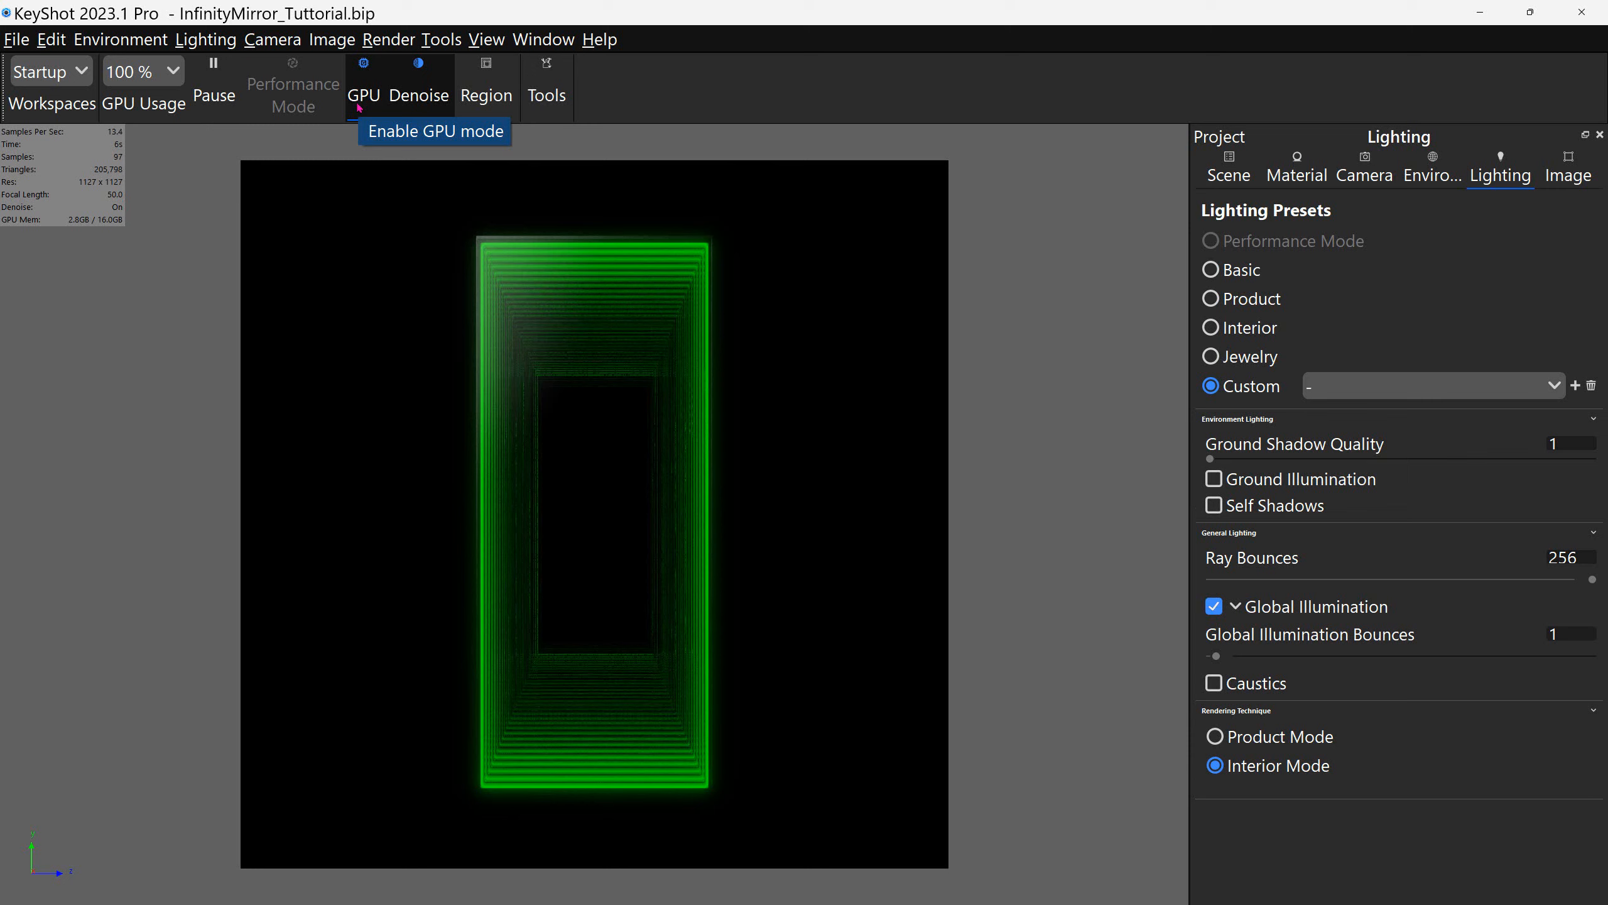
left_click(359, 107)
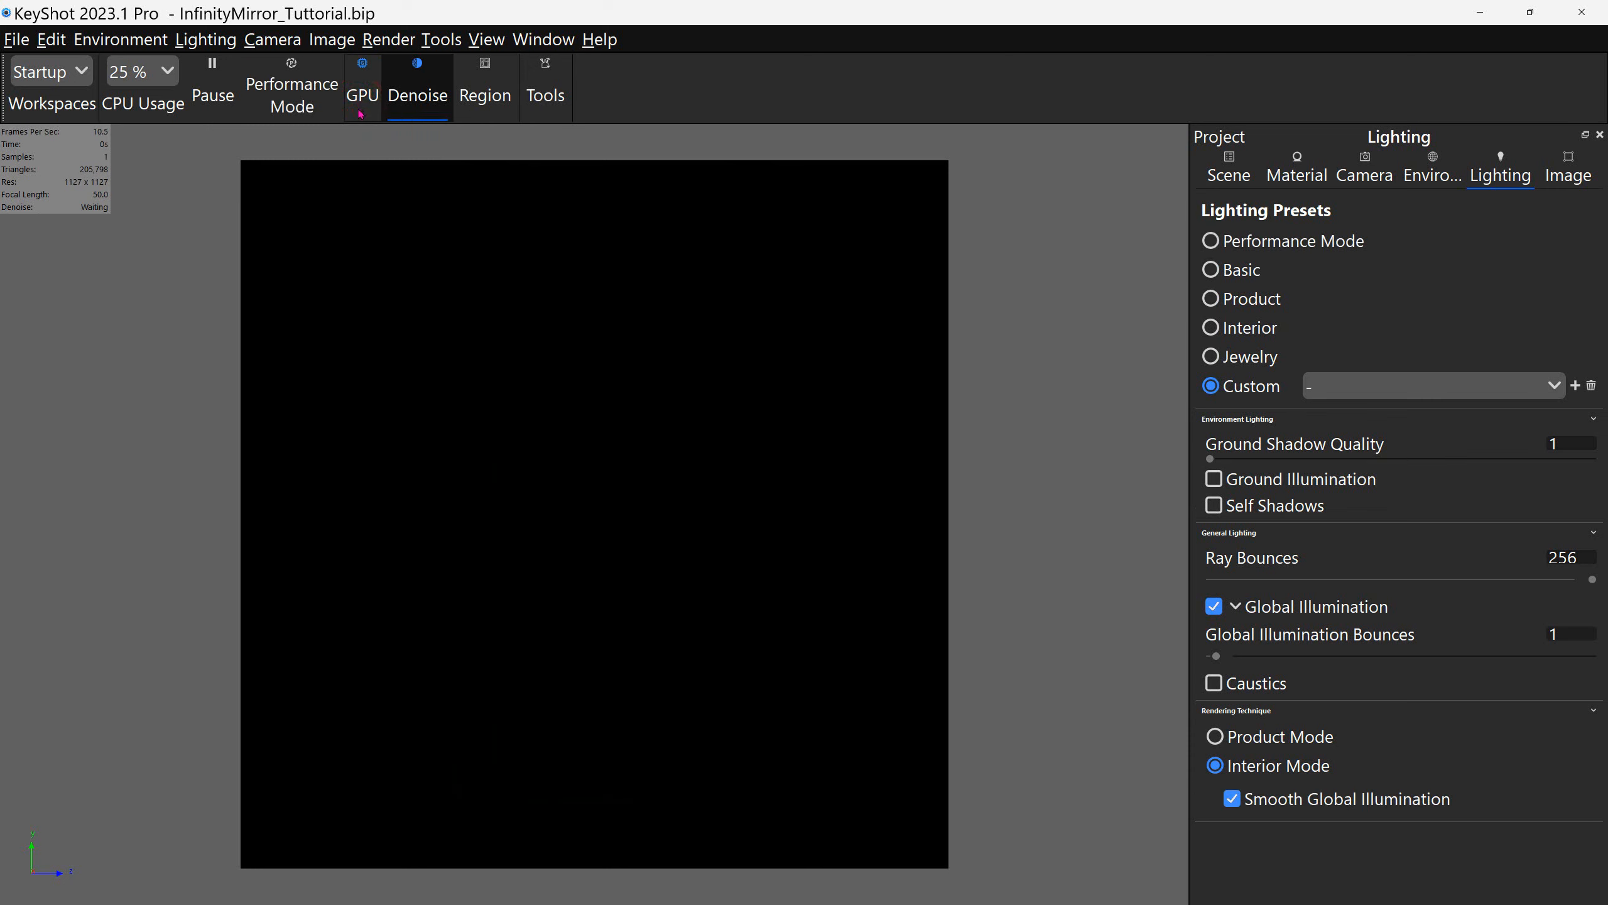
left_click(1231, 799)
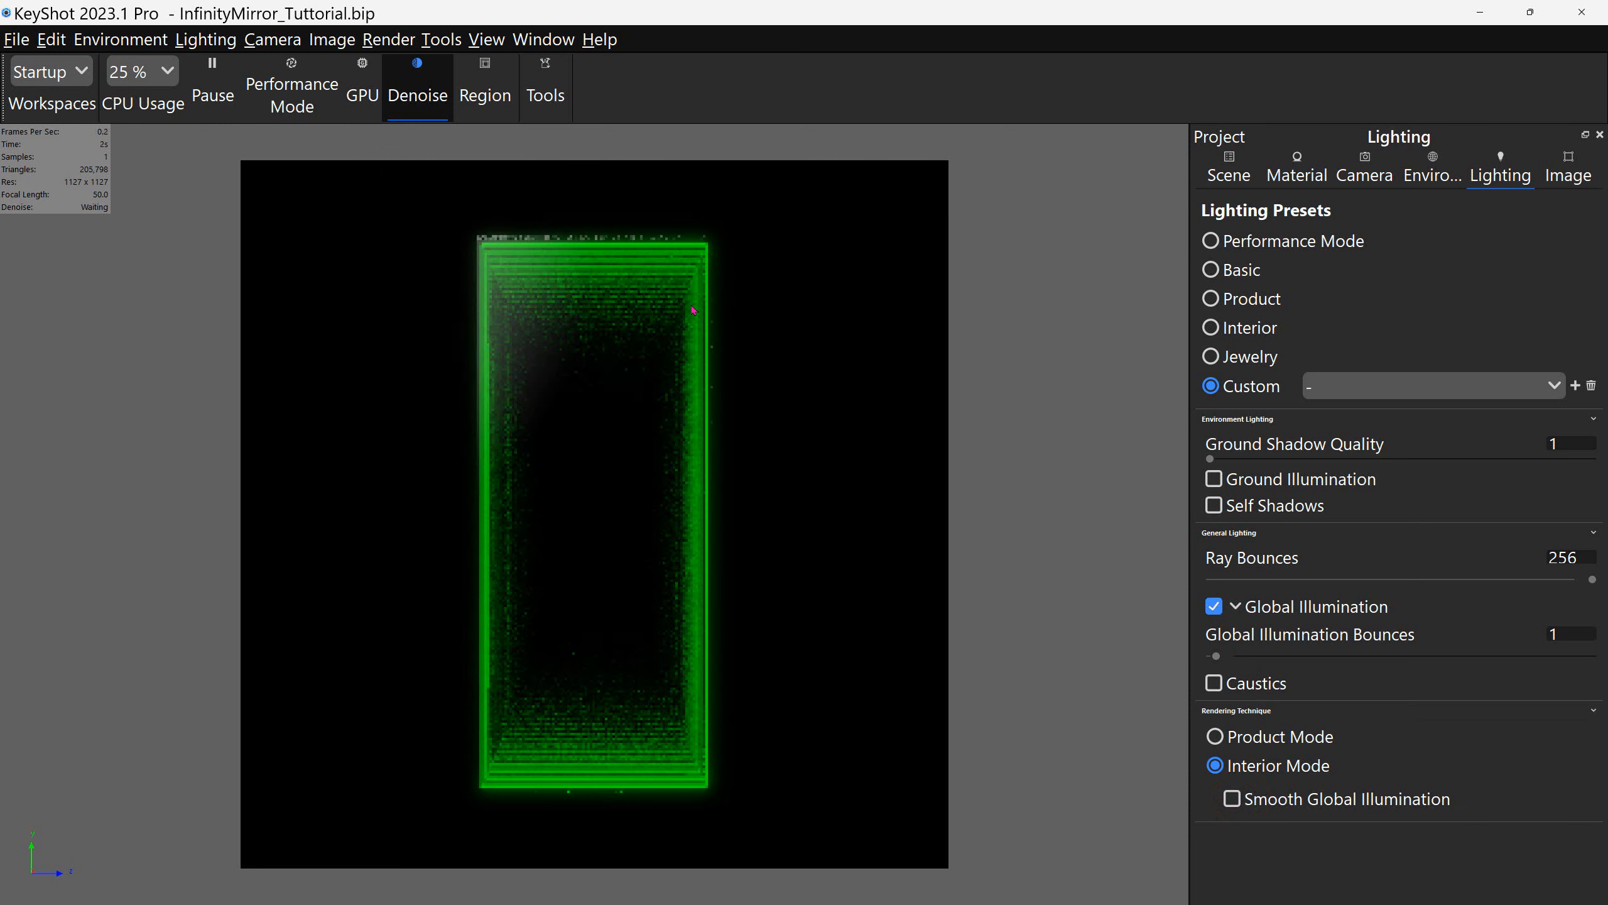
left_click(365, 98)
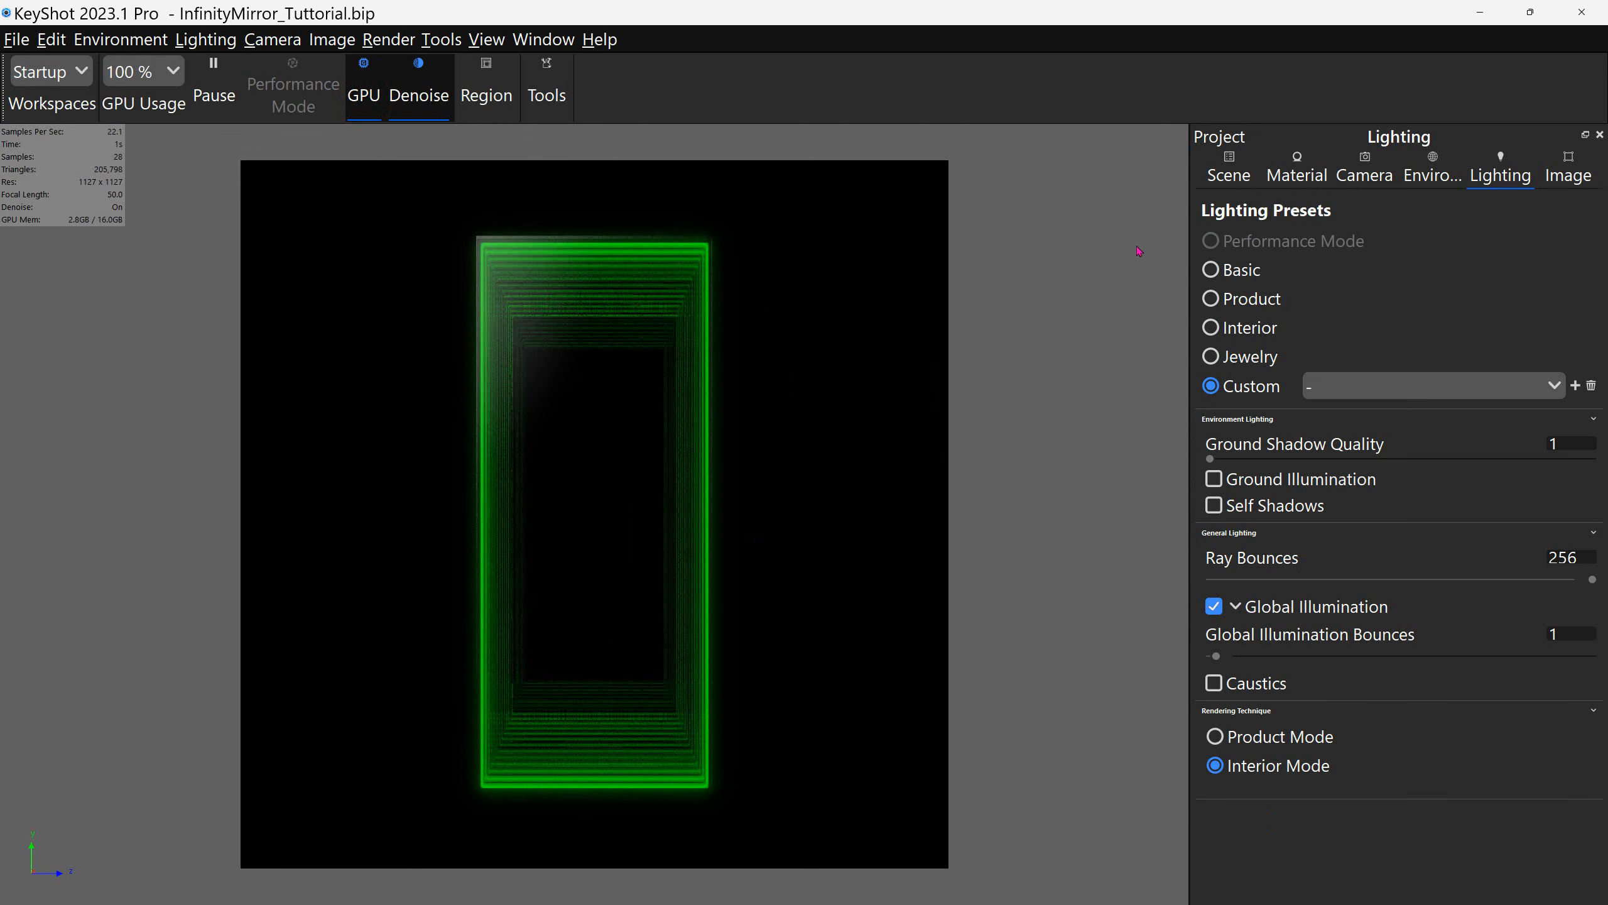
Step: Recall the saved camera fr, look through the material settings, and display the mirror assembly's scene tree
left_click(1296, 161)
left_click(1365, 166)
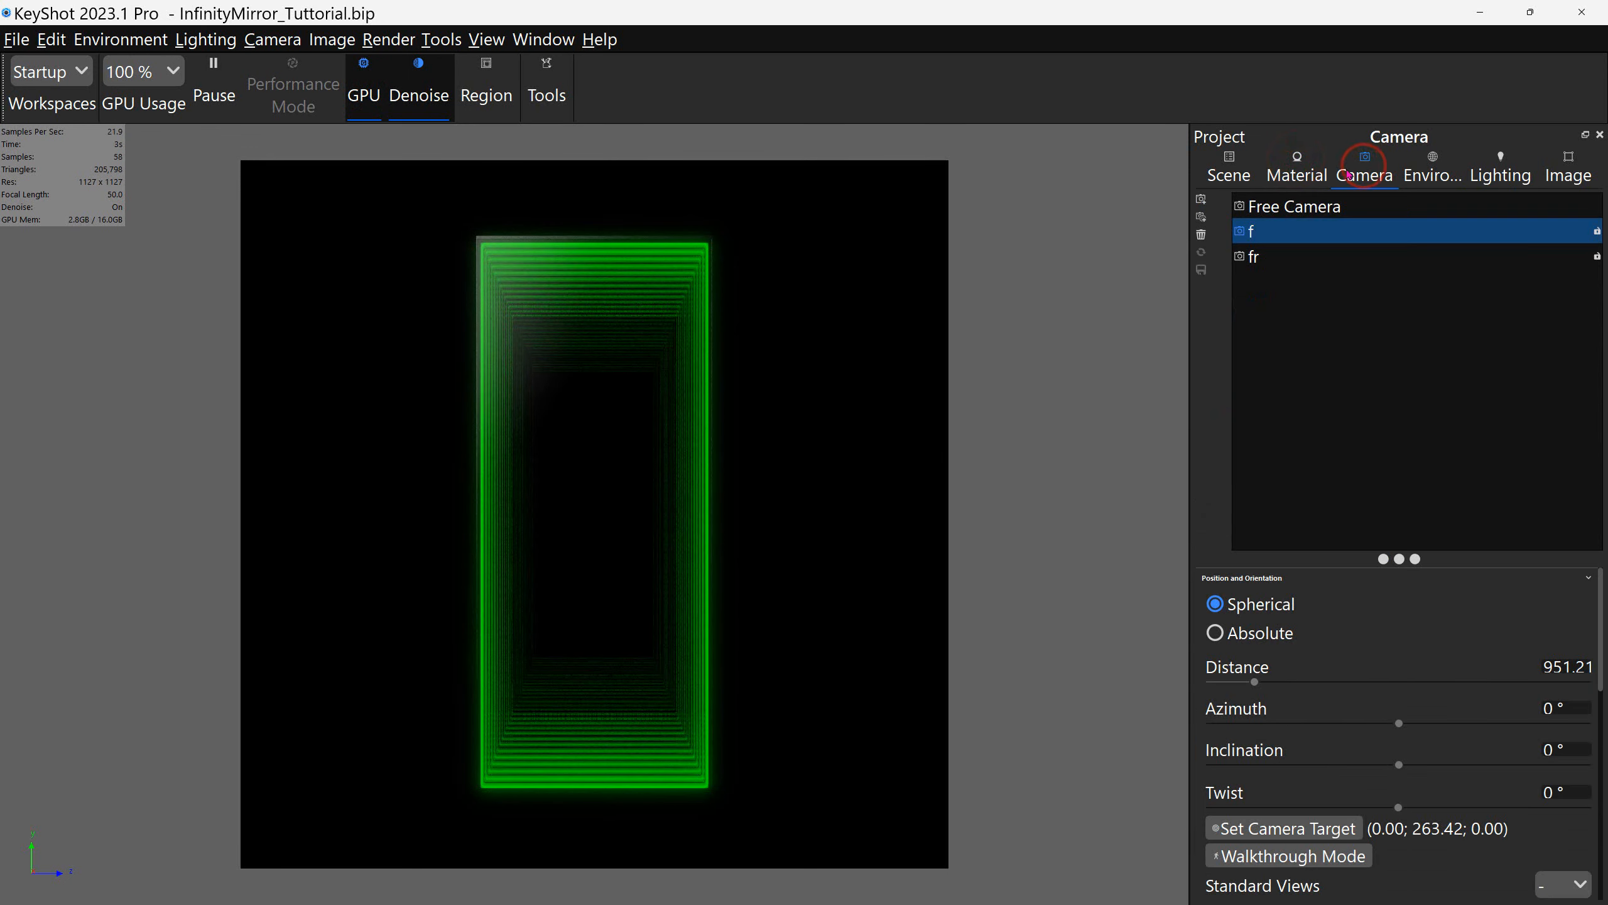
left_click(1250, 256)
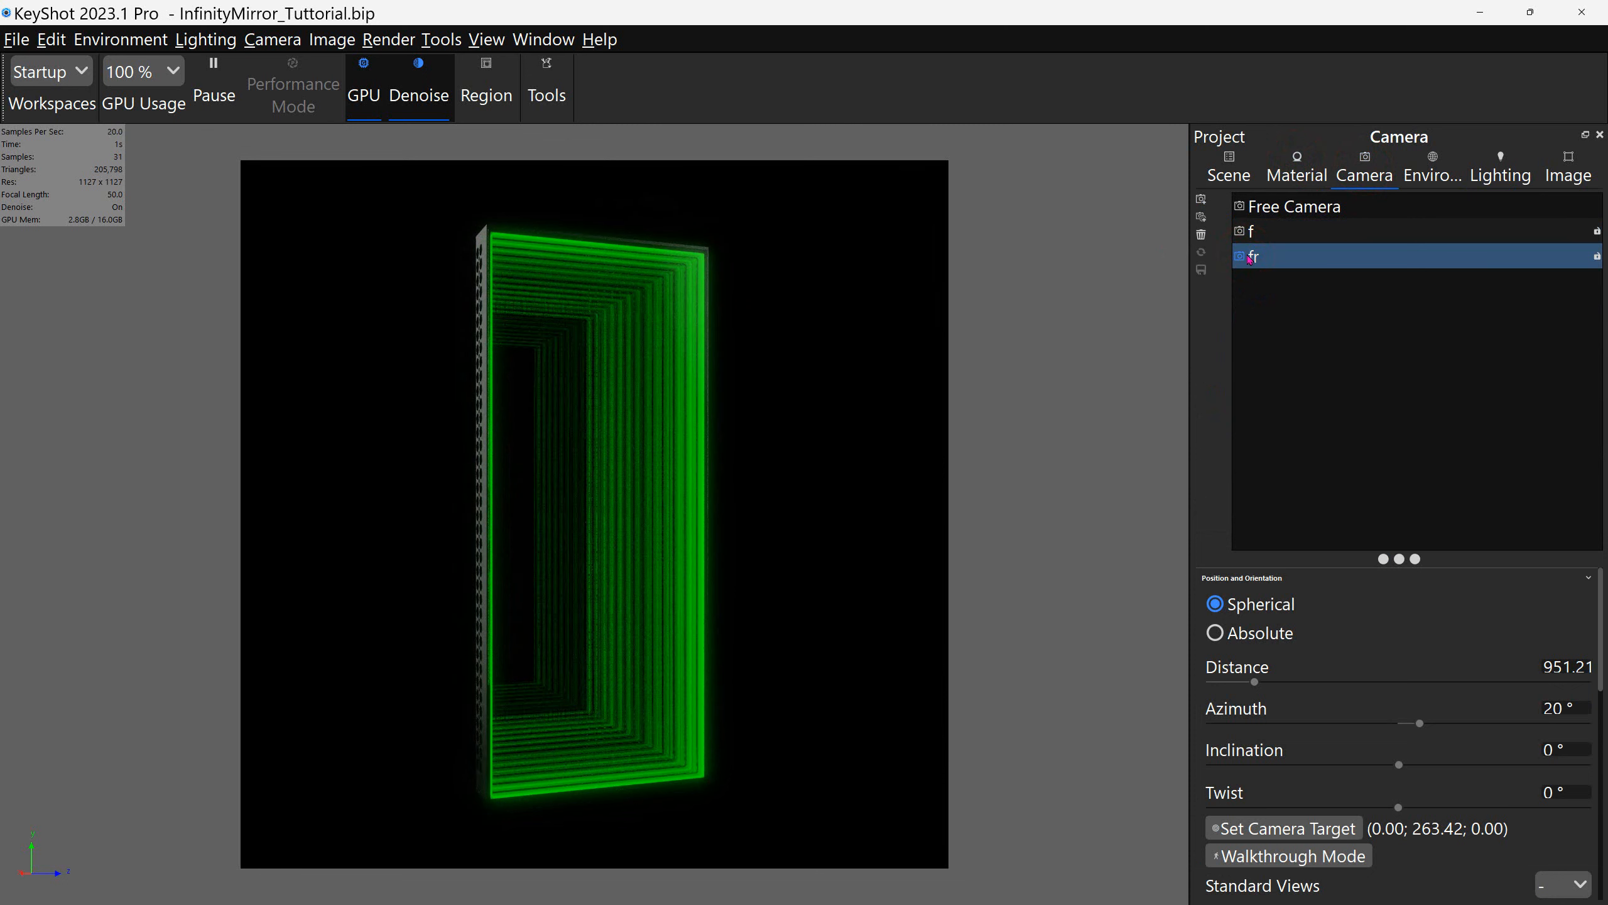
left_click(1228, 166)
left_click(1297, 166)
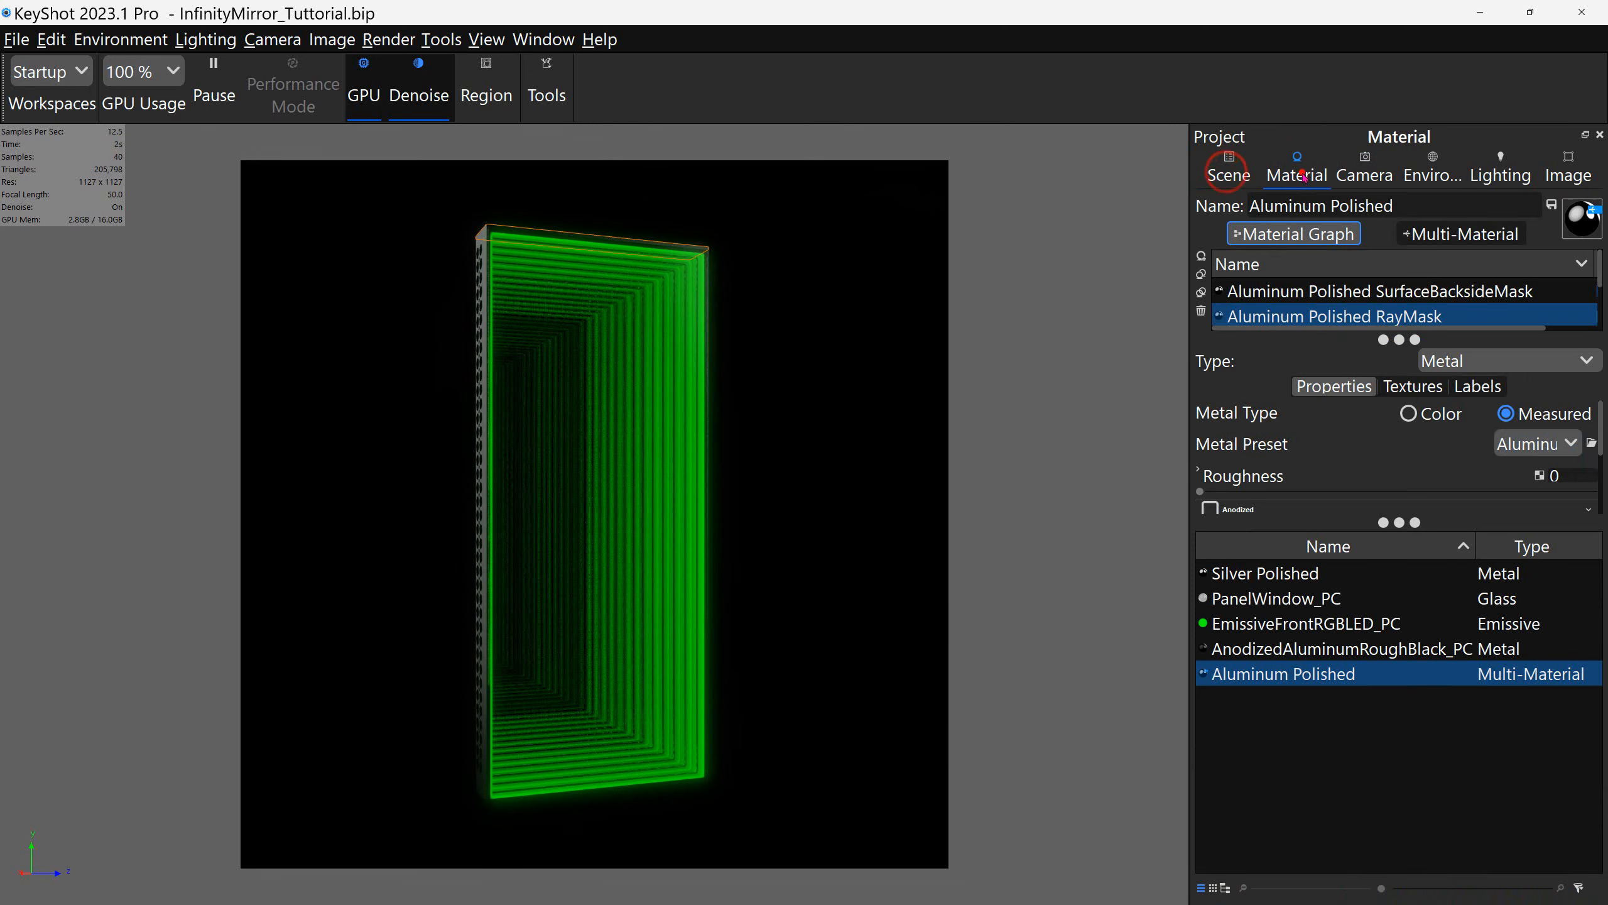
left_click(1432, 171)
left_click(1568, 169)
left_click(1226, 172)
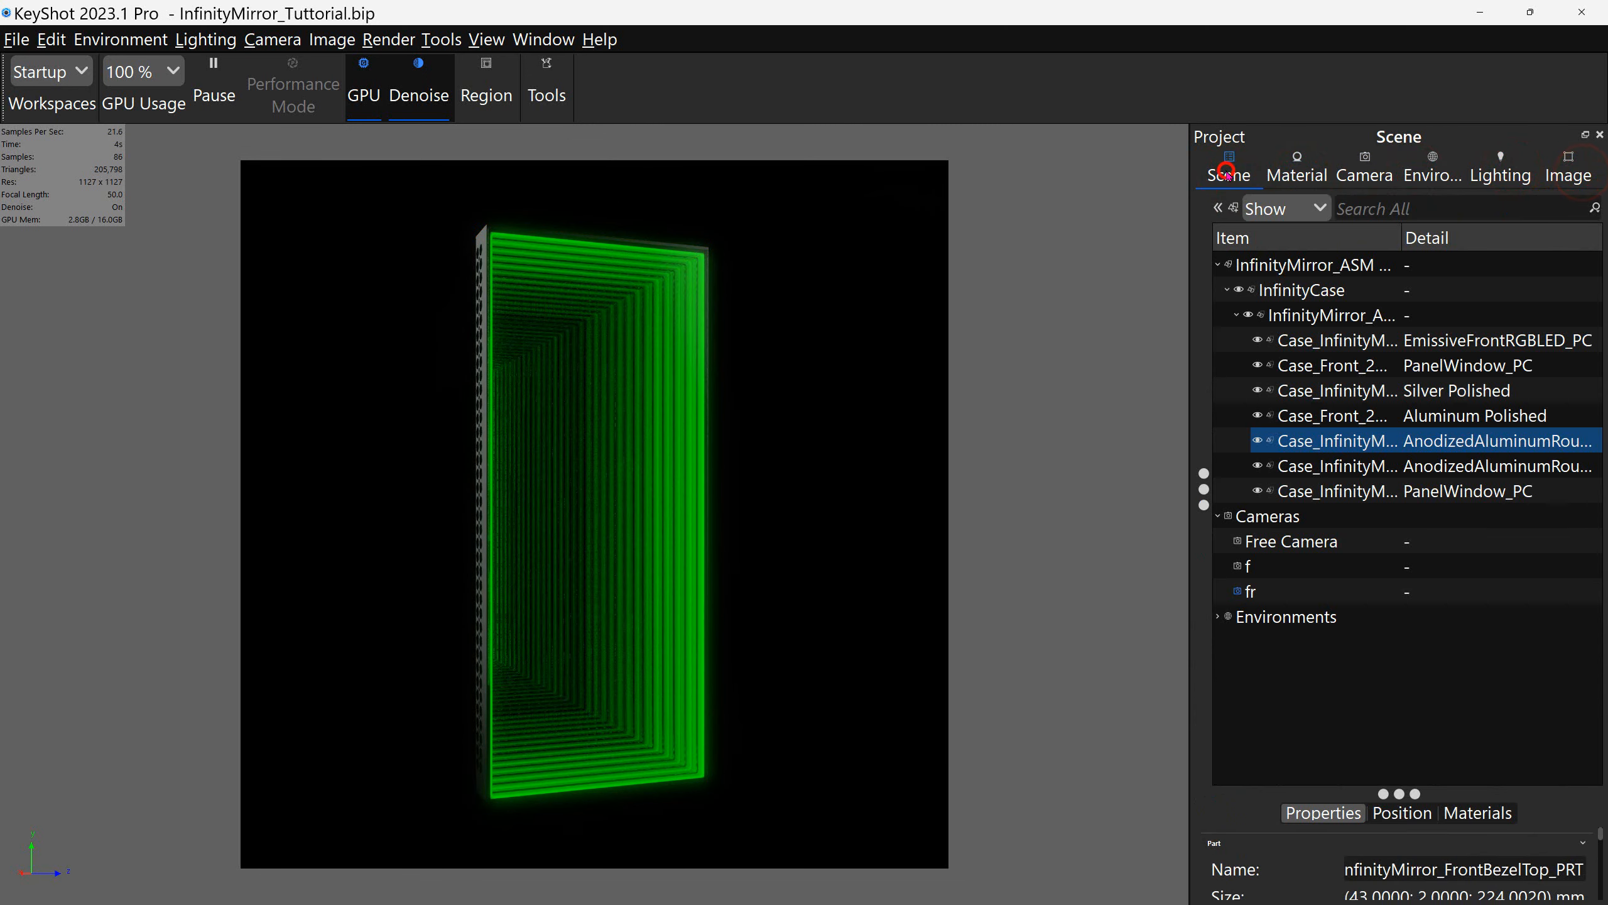